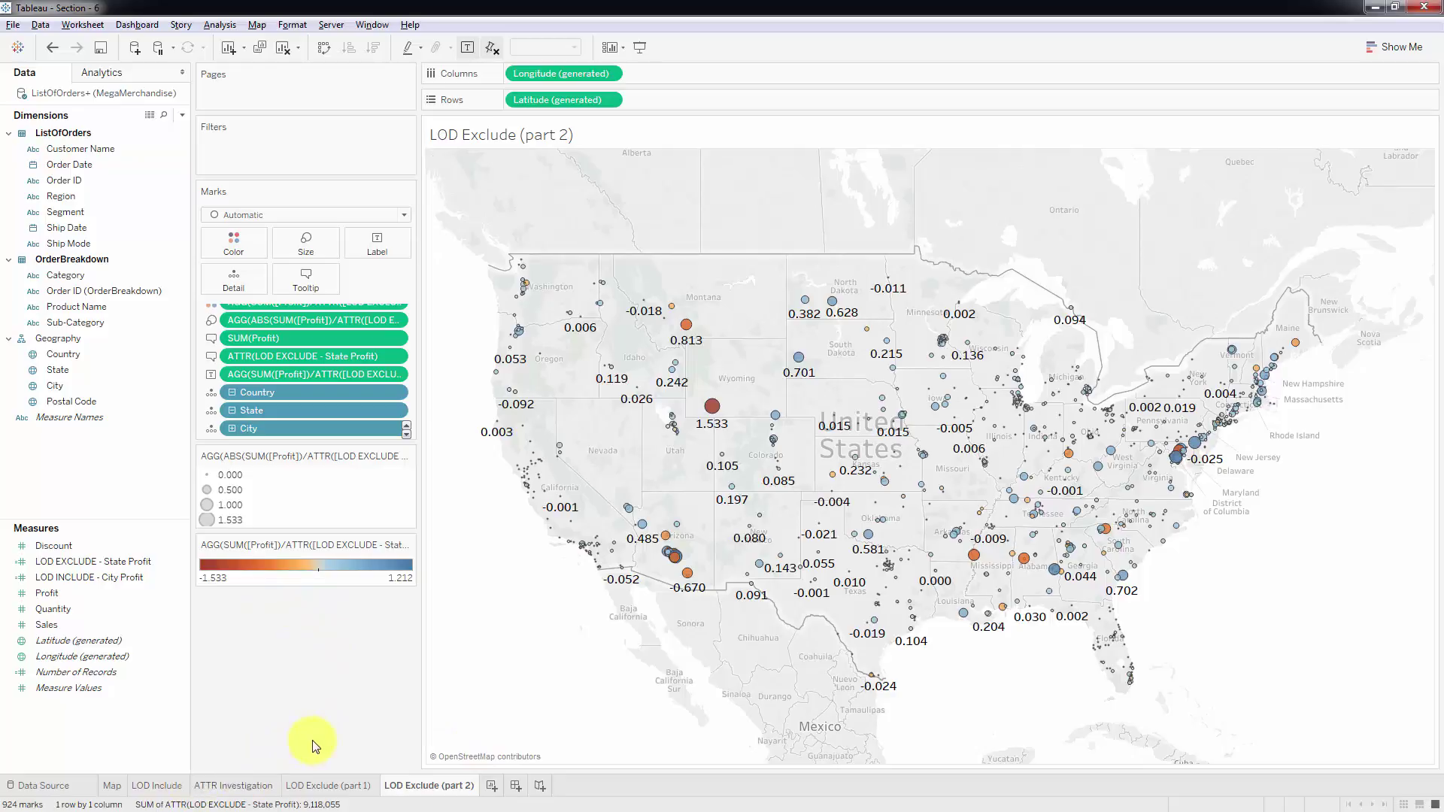
Duplicate the LOD Include sheet, place the copy after LOD Exclude (part 2), and rename it LOD Fixed A
{"action": "left_click", "coordinate": [152, 787]}
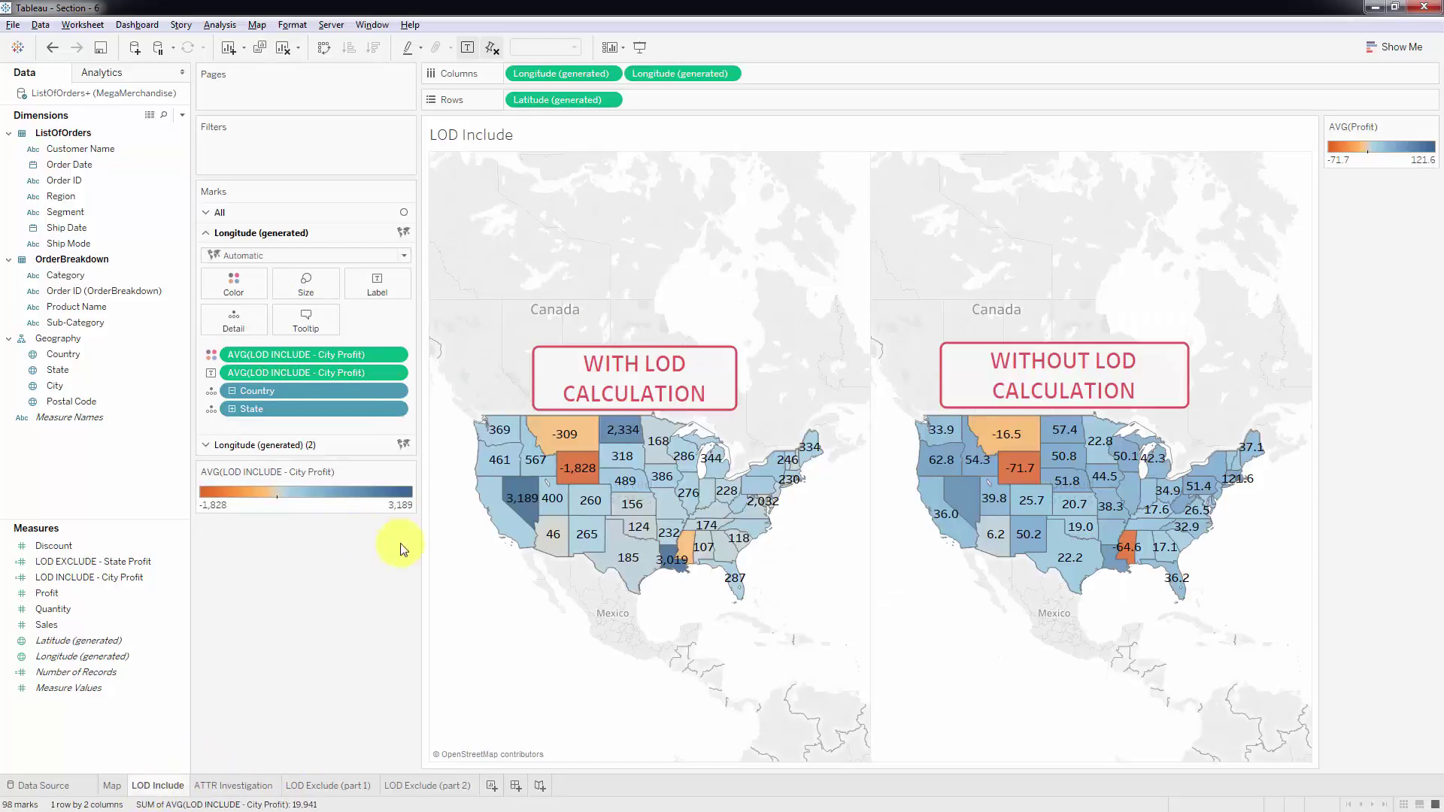
{"action": "mouse_move", "coordinate": [674, 446]}
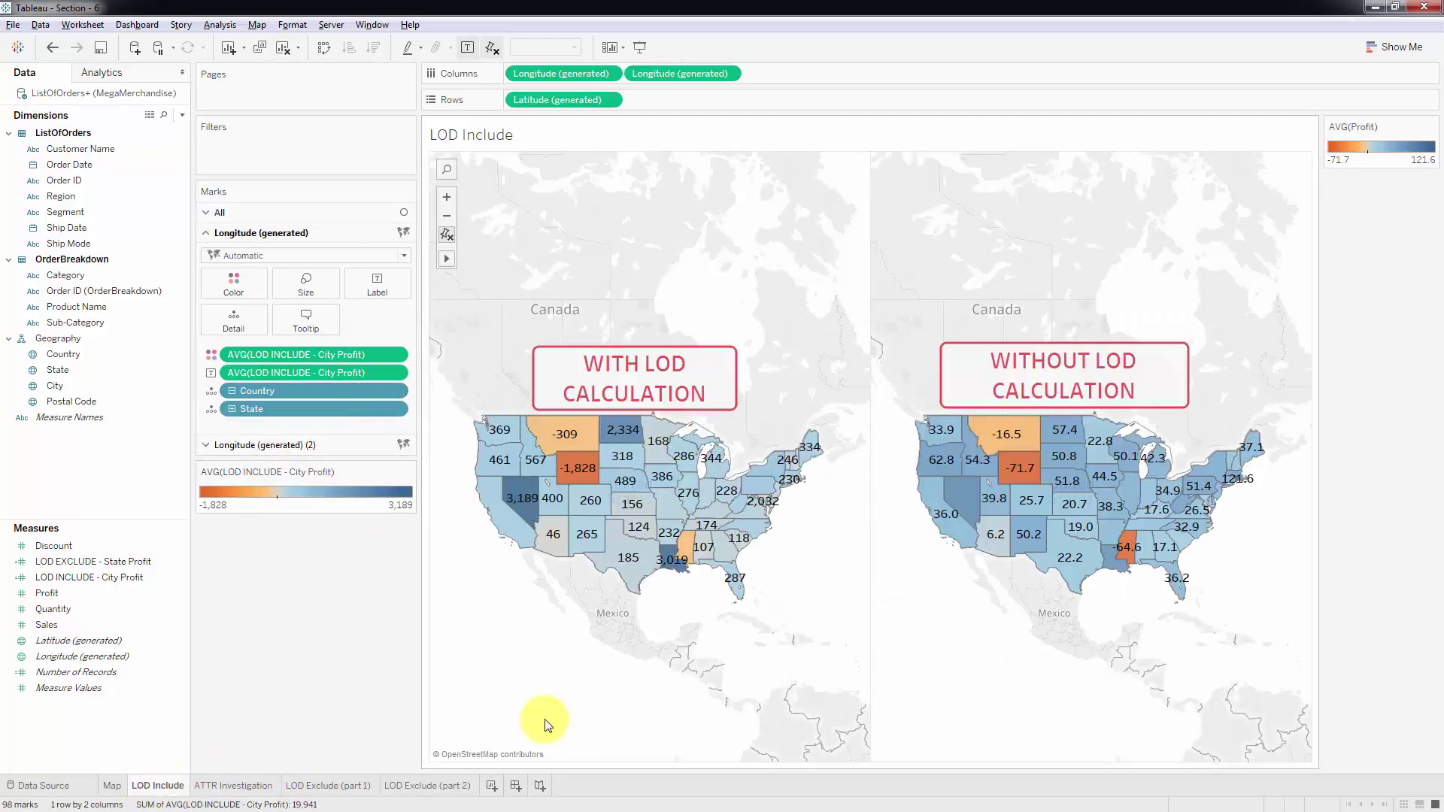
{"action": "left_click", "coordinate": [467, 786]}
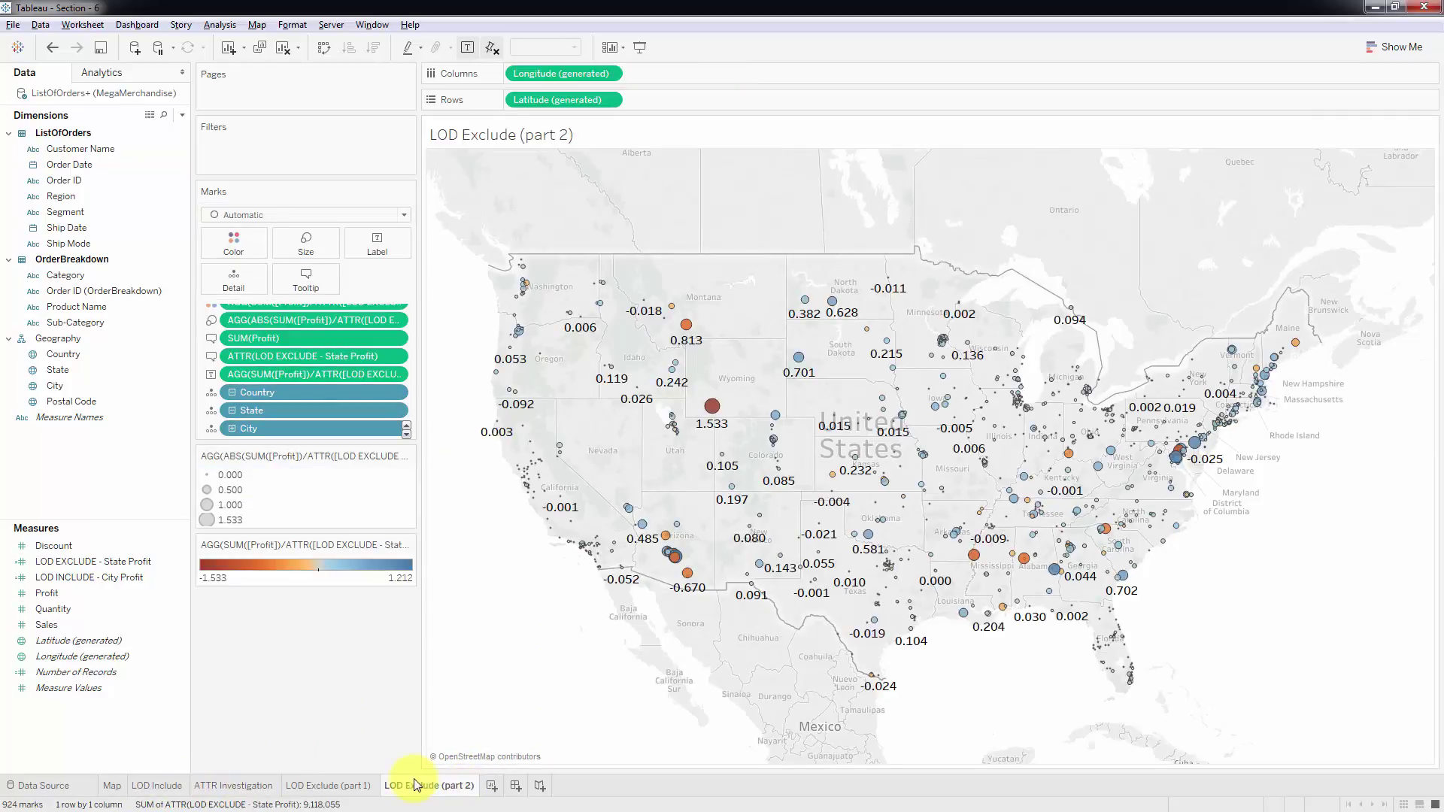
{"action": "left_click", "coordinate": [177, 784]}
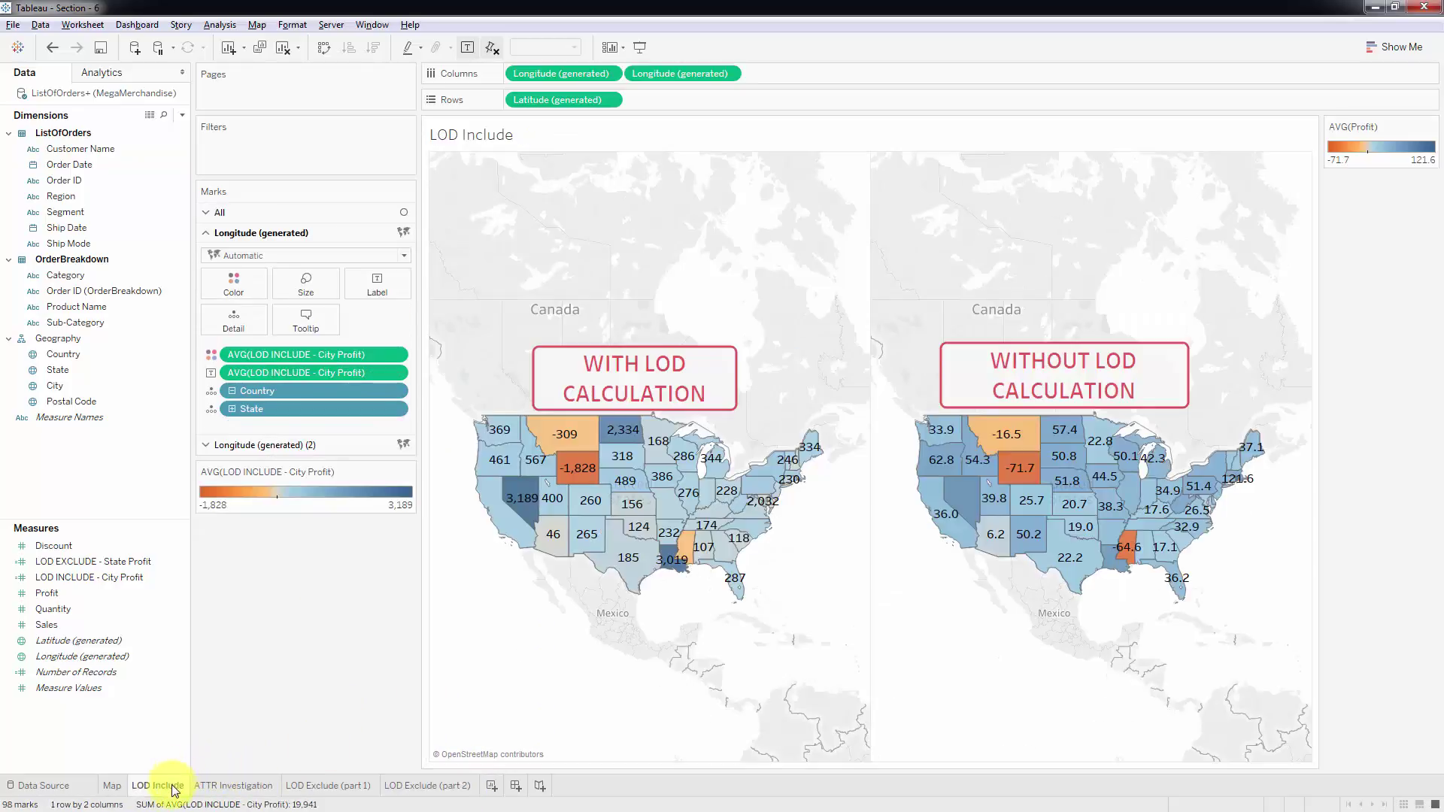
{"action": "right_click", "coordinate": [172, 788]}
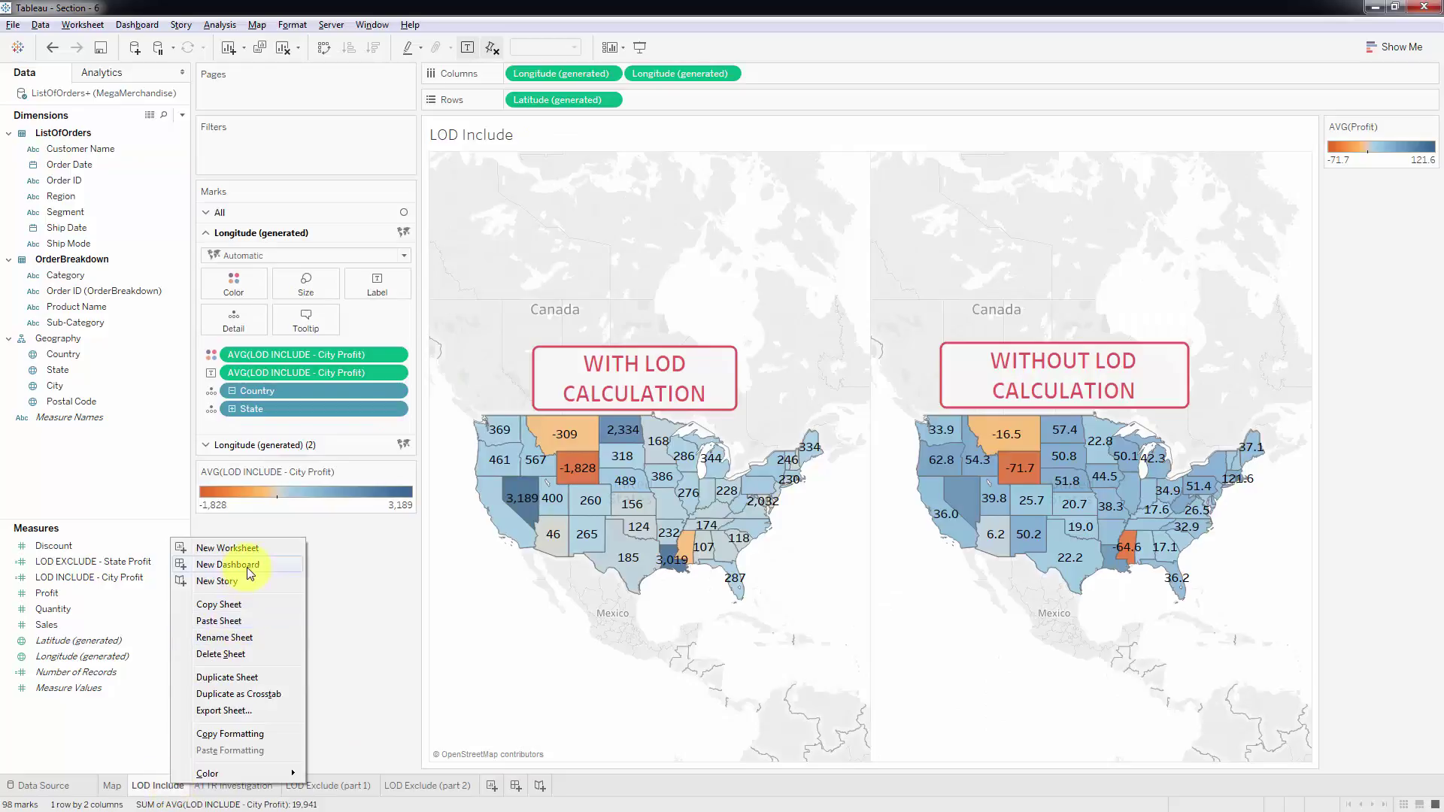
{"action": "left_click", "coordinate": [228, 678]}
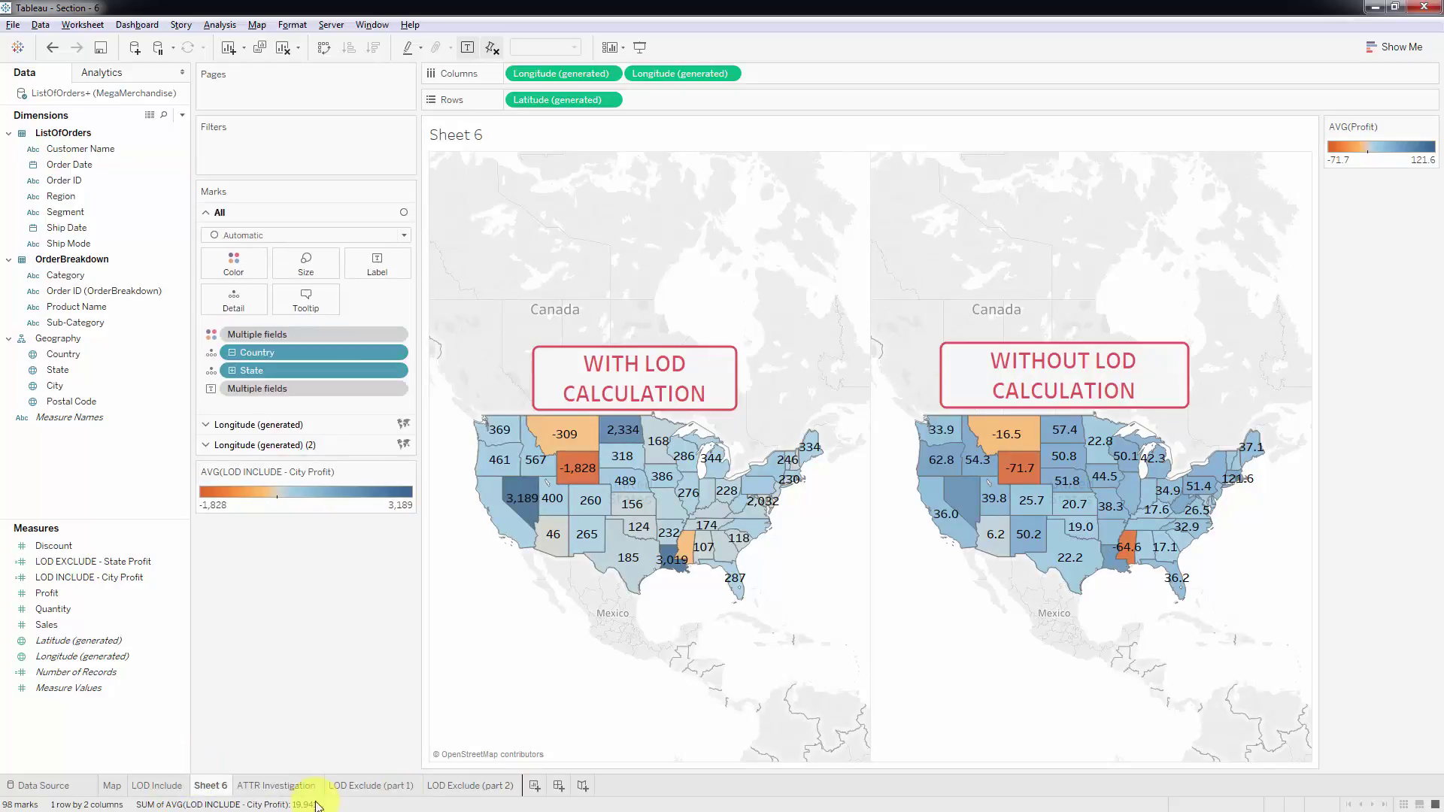
{"action": "left_click_drag", "start_coordinate": [520, 793], "coordinate": [509, 792]}
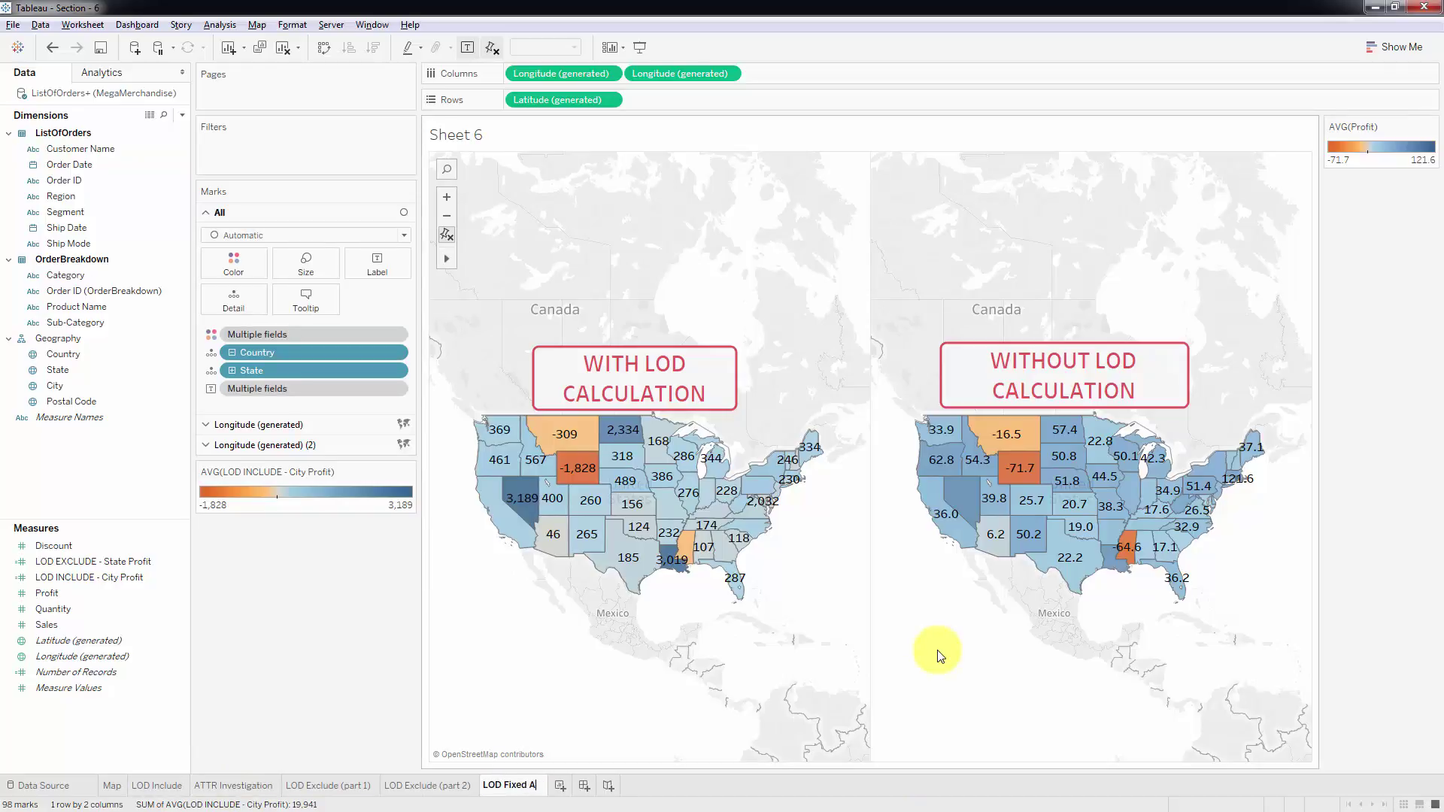
Duplicate the LOD INCLUDE - City Profit measure and name the copy LOD FIXED - City Profit in its calculation editor
{"action": "right_click", "coordinate": [75, 575]}
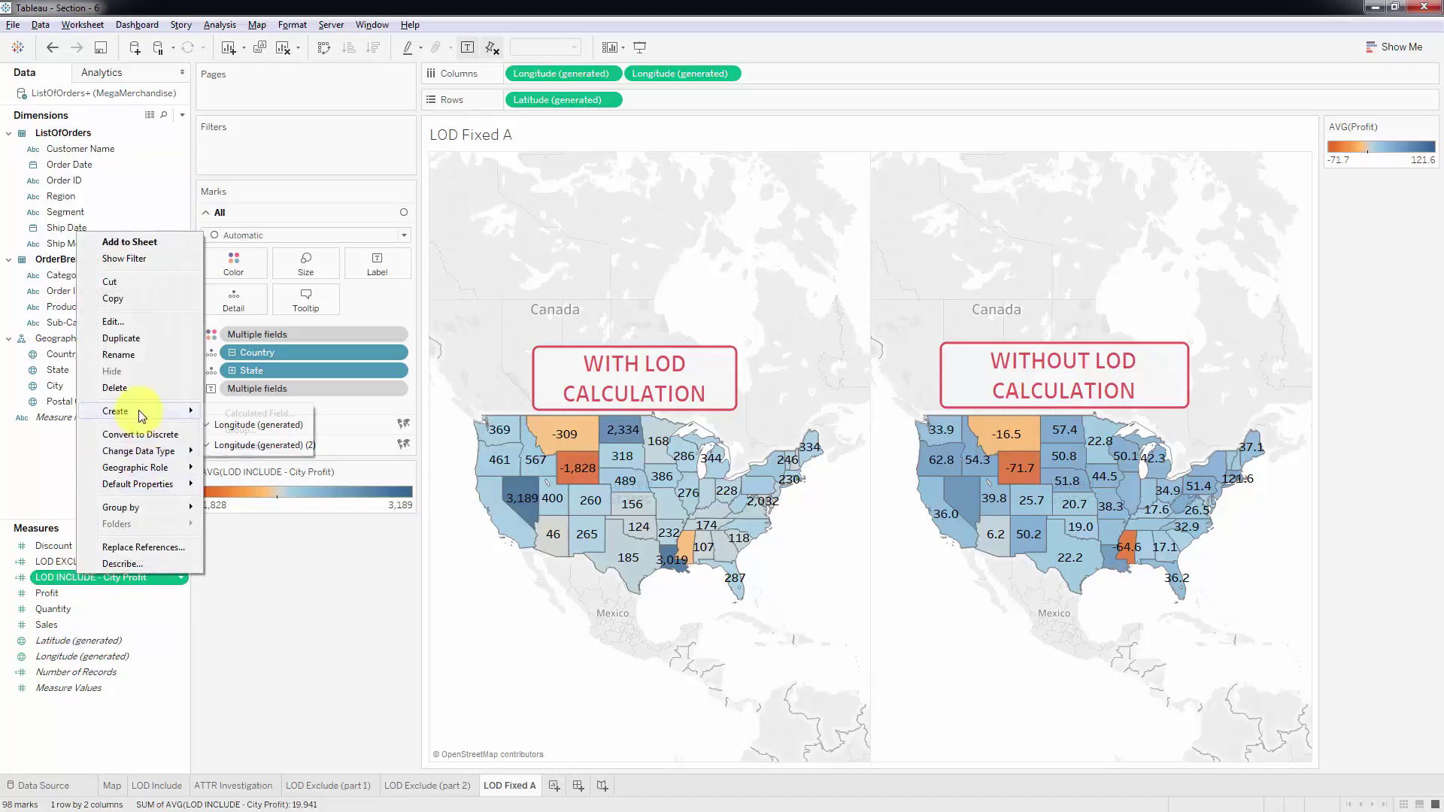
{"action": "key", "text": "Escape"}
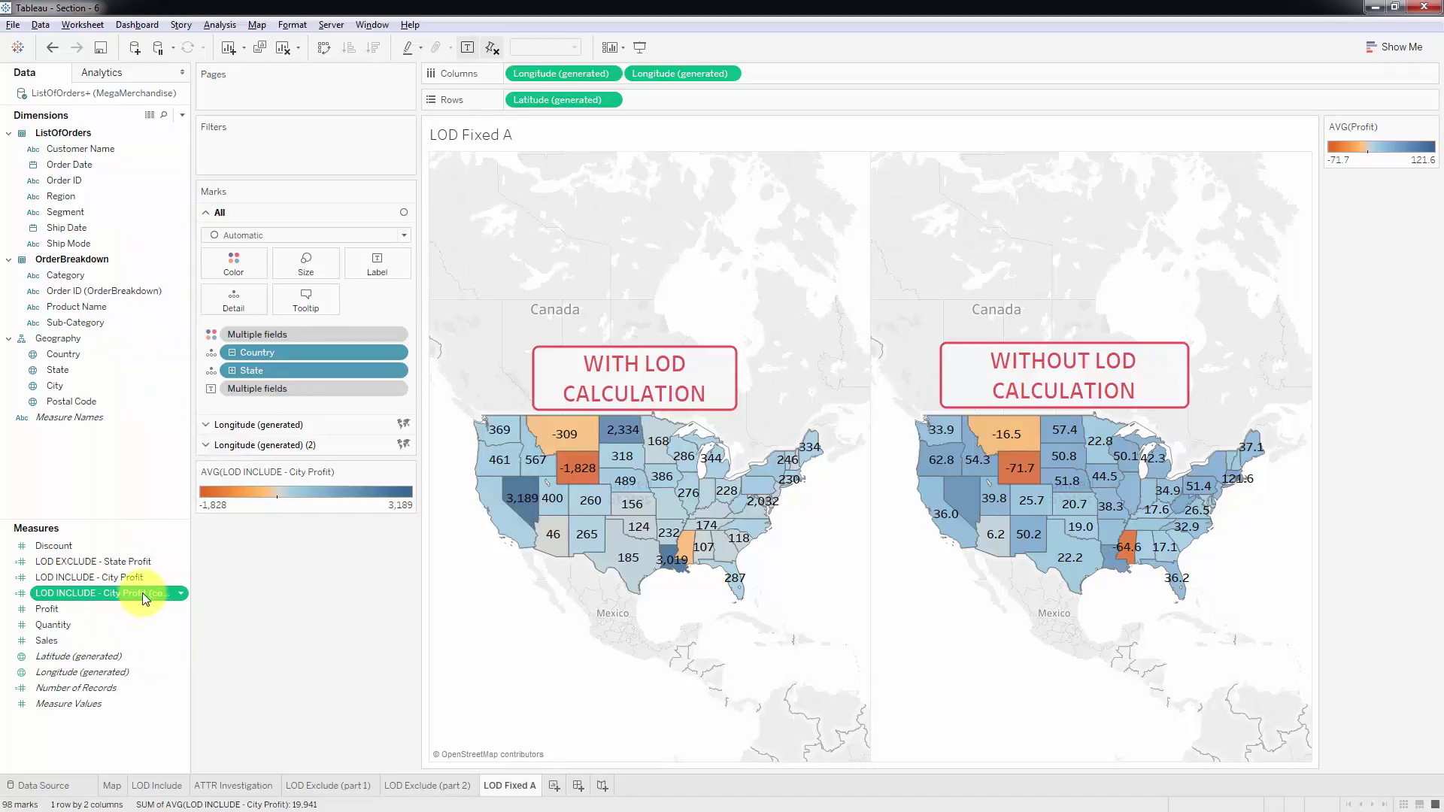
{"action": "right_click", "coordinate": [142, 593]}
{"action": "left_click", "coordinate": [181, 341]}
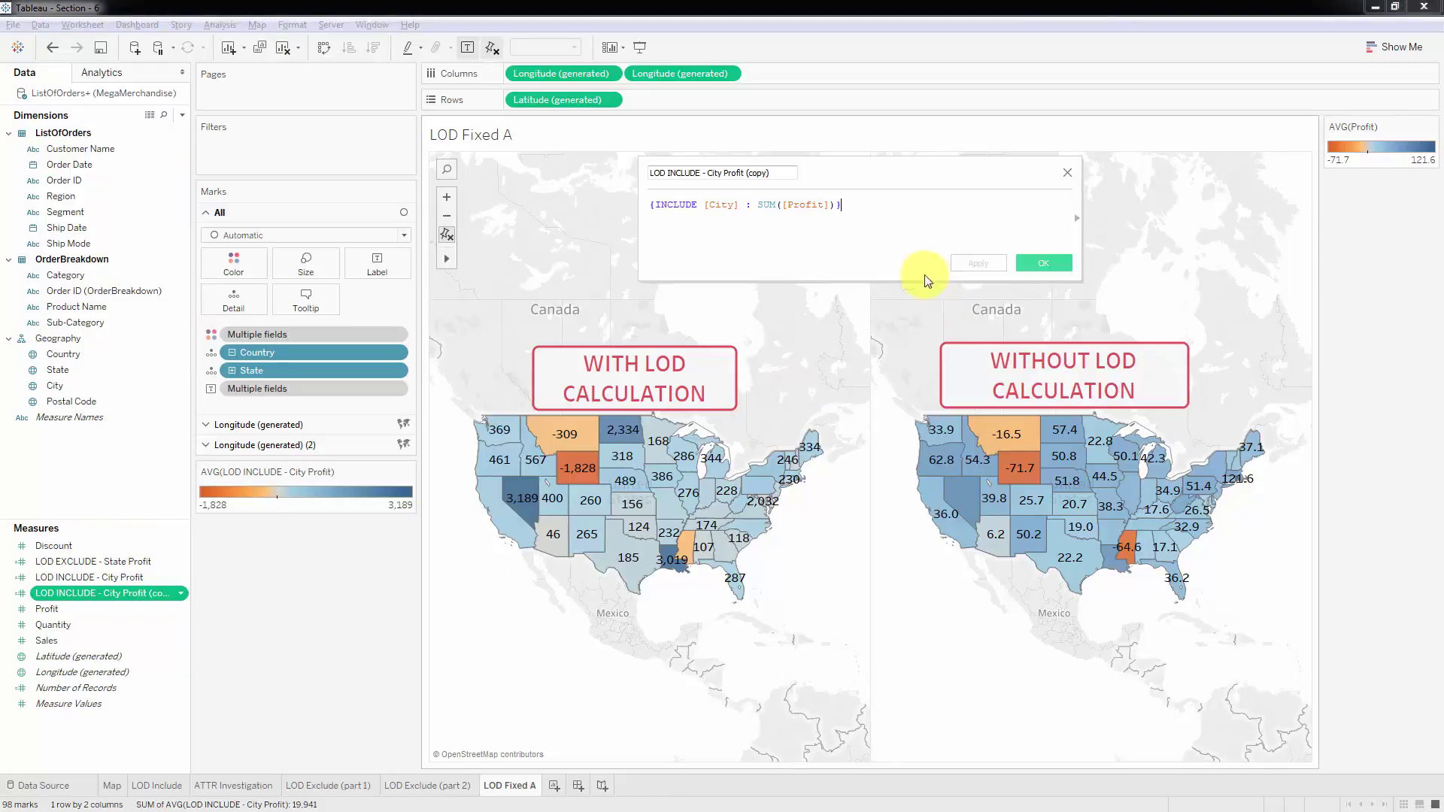
{"action": "left_click", "coordinate": [770, 179]}
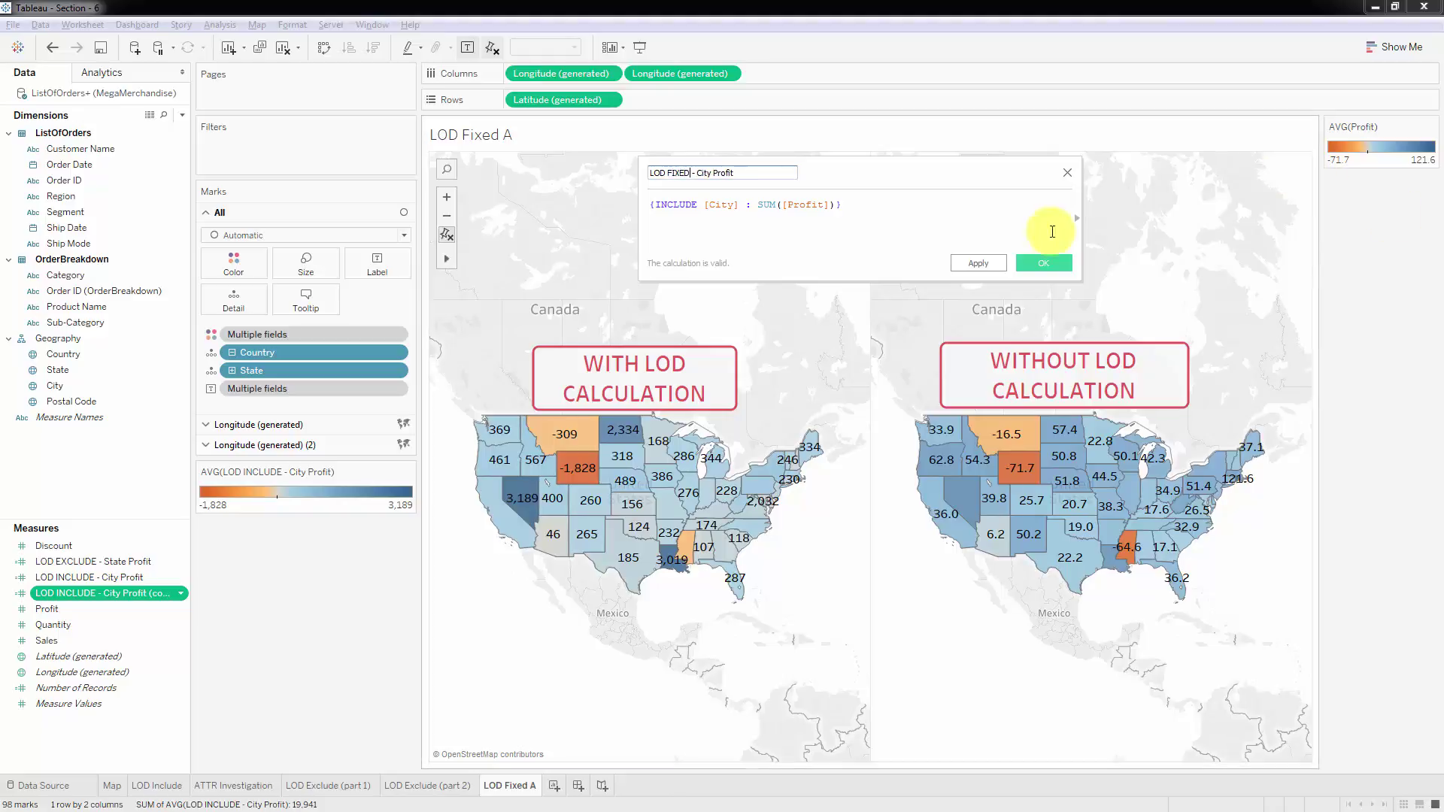
{"action": "double_click", "coordinate": [680, 205]}
{"action": "type", "text": "FIXED"}
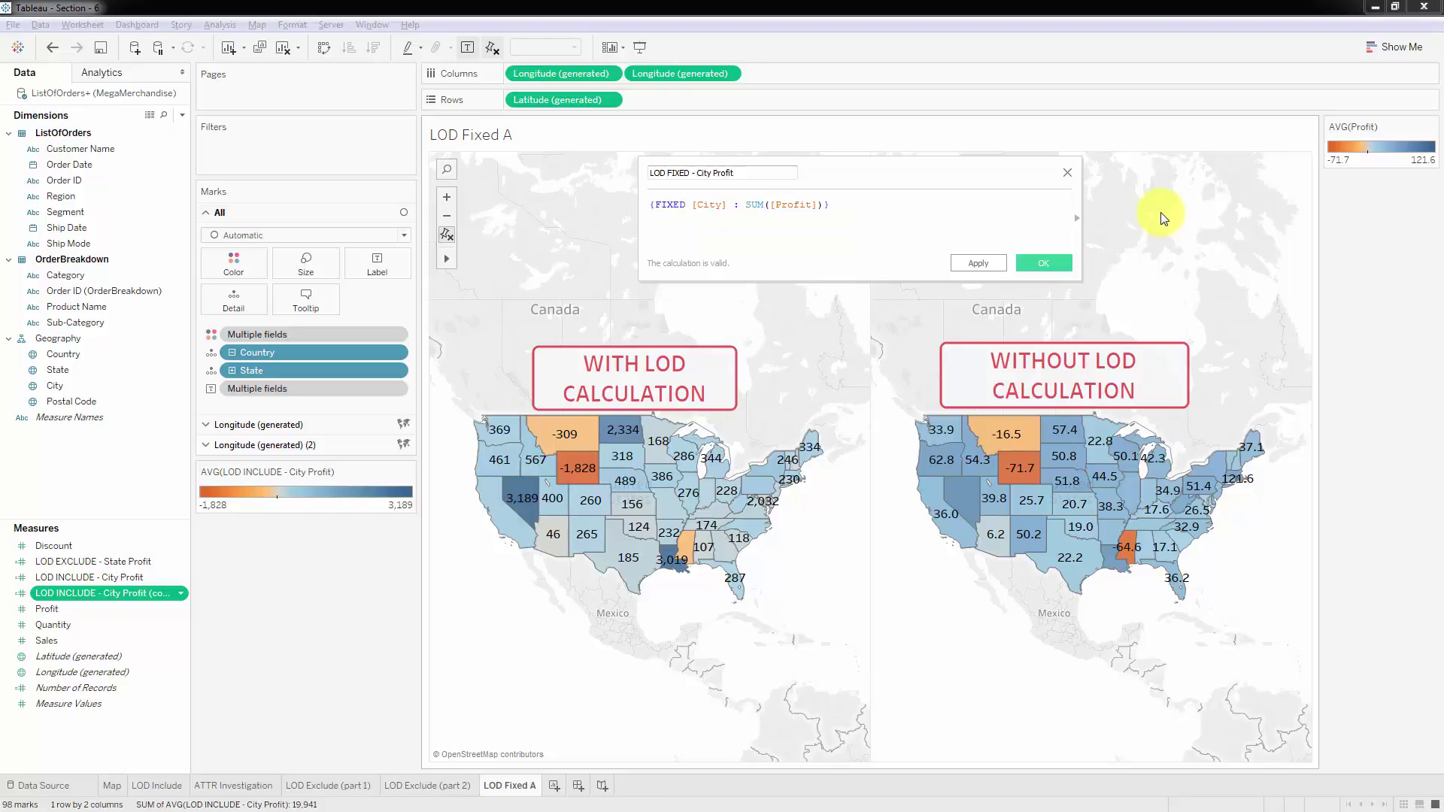
{"action": "key", "text": "ctrl+z"}
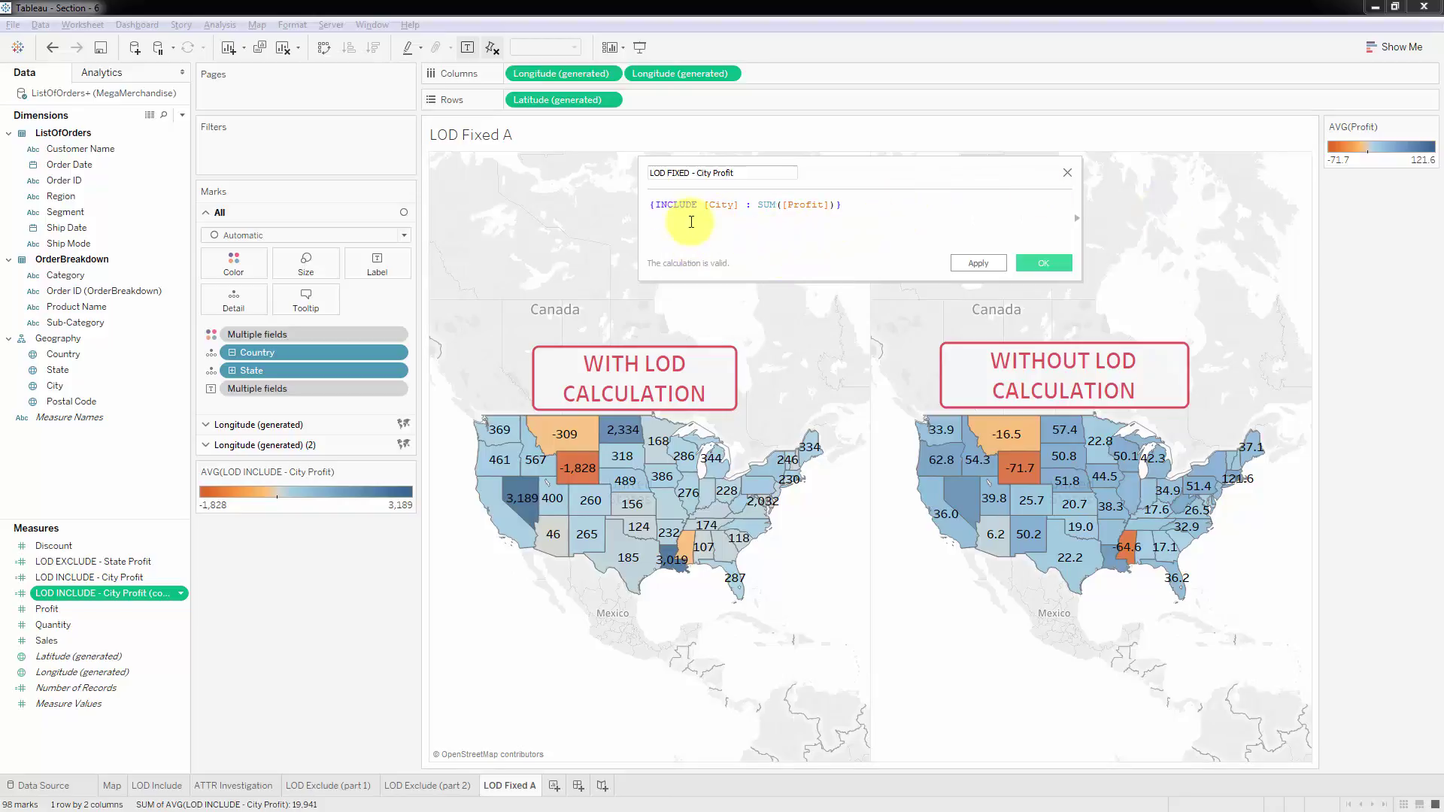
{"action": "left_click", "coordinate": [661, 221]}
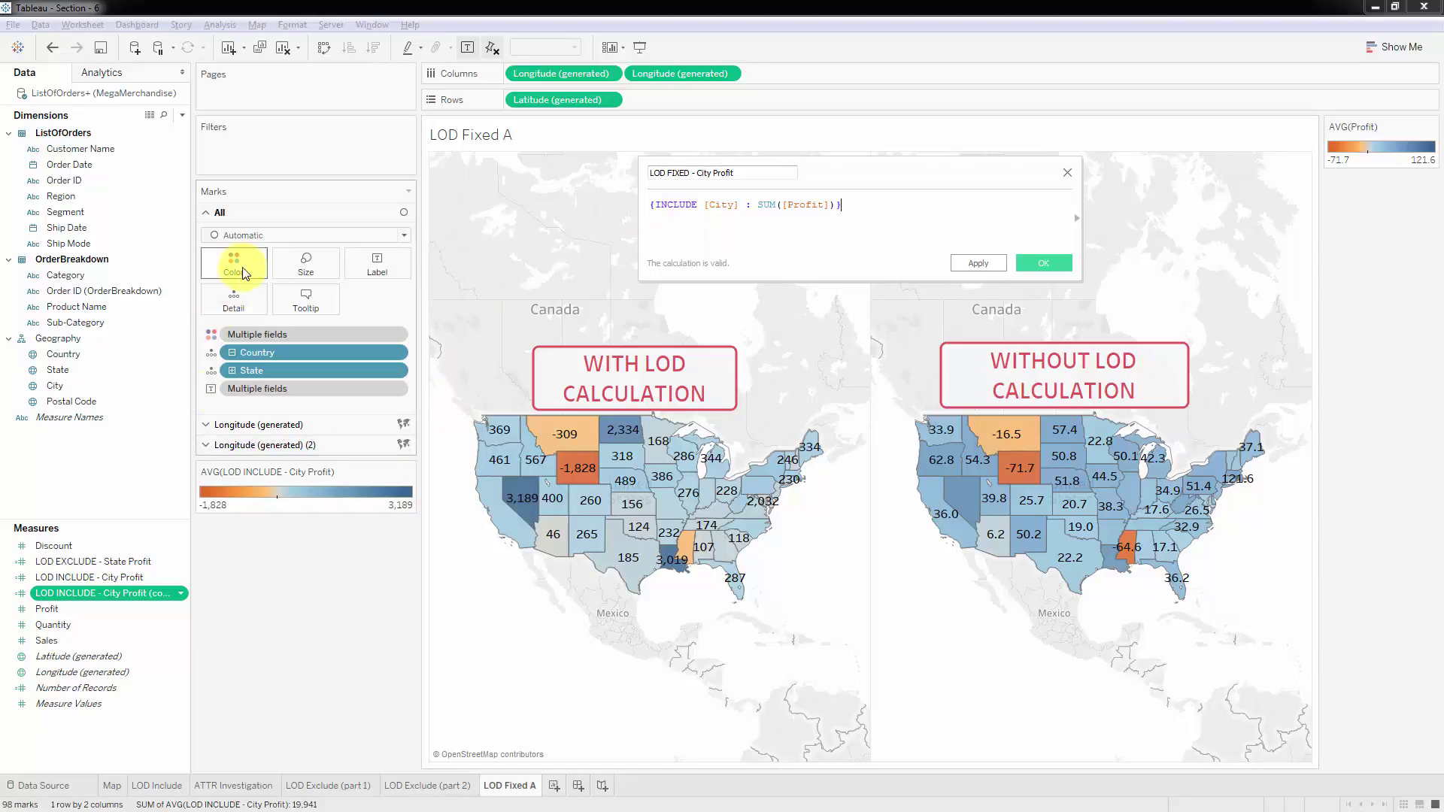
Add City to the detail marks of the first Longitude (generated) map, remove it, and add it again
{"action": "left_click", "coordinate": [258, 424]}
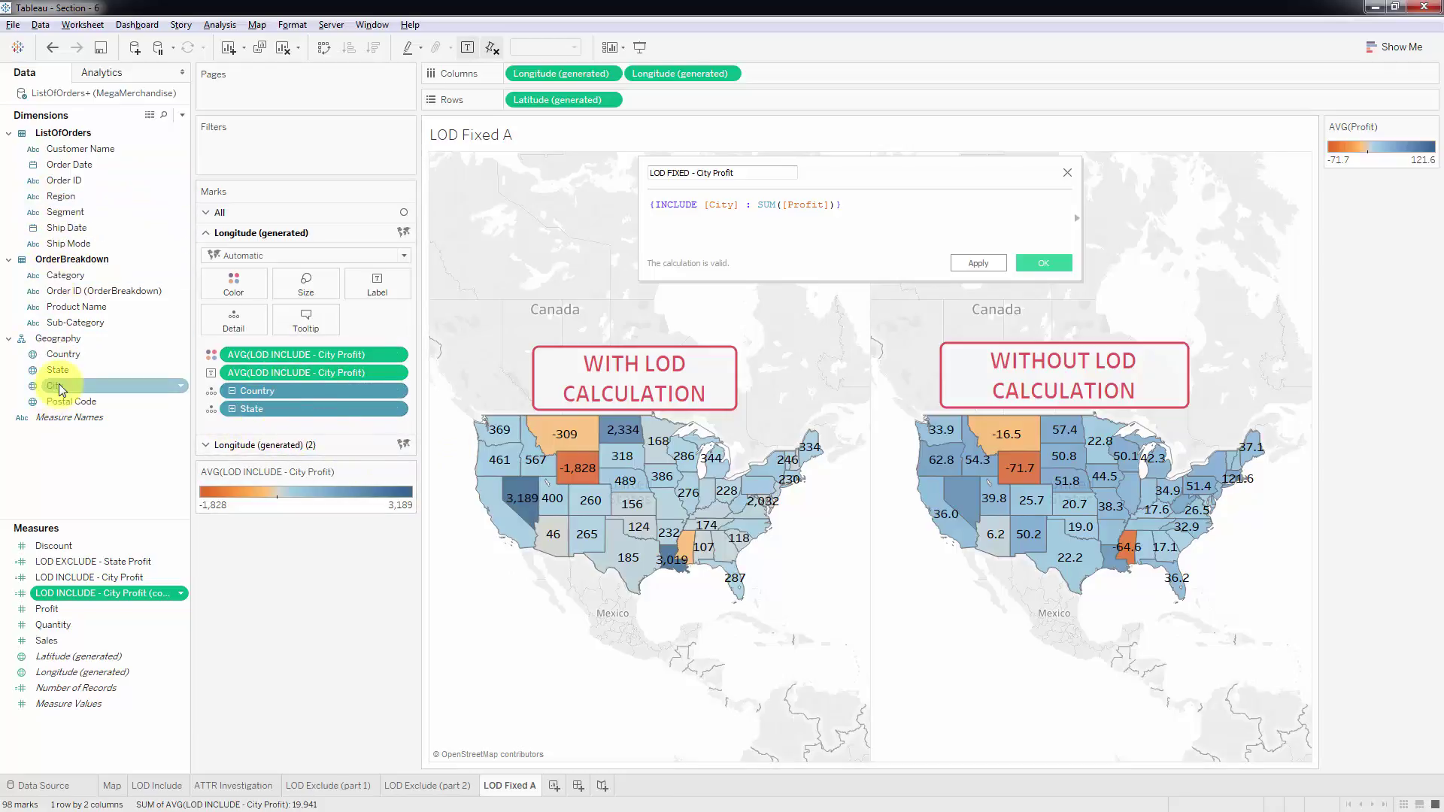
{"action": "left_click_drag", "start_coordinate": [56, 385], "coordinate": [245, 418]}
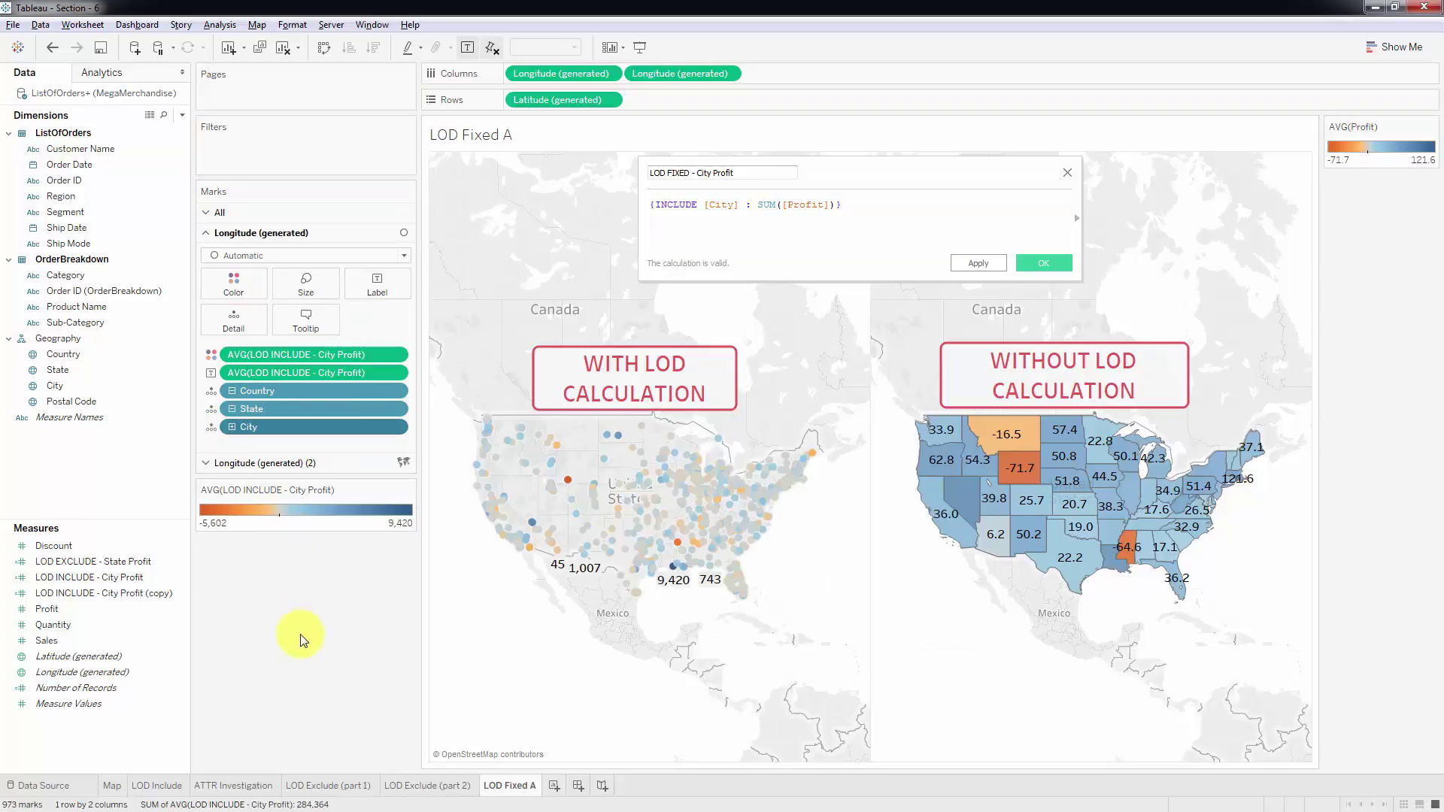
{"action": "left_click_drag", "start_coordinate": [299, 426], "coordinate": [303, 583]}
{"action": "mouse_move", "coordinate": [606, 500]}
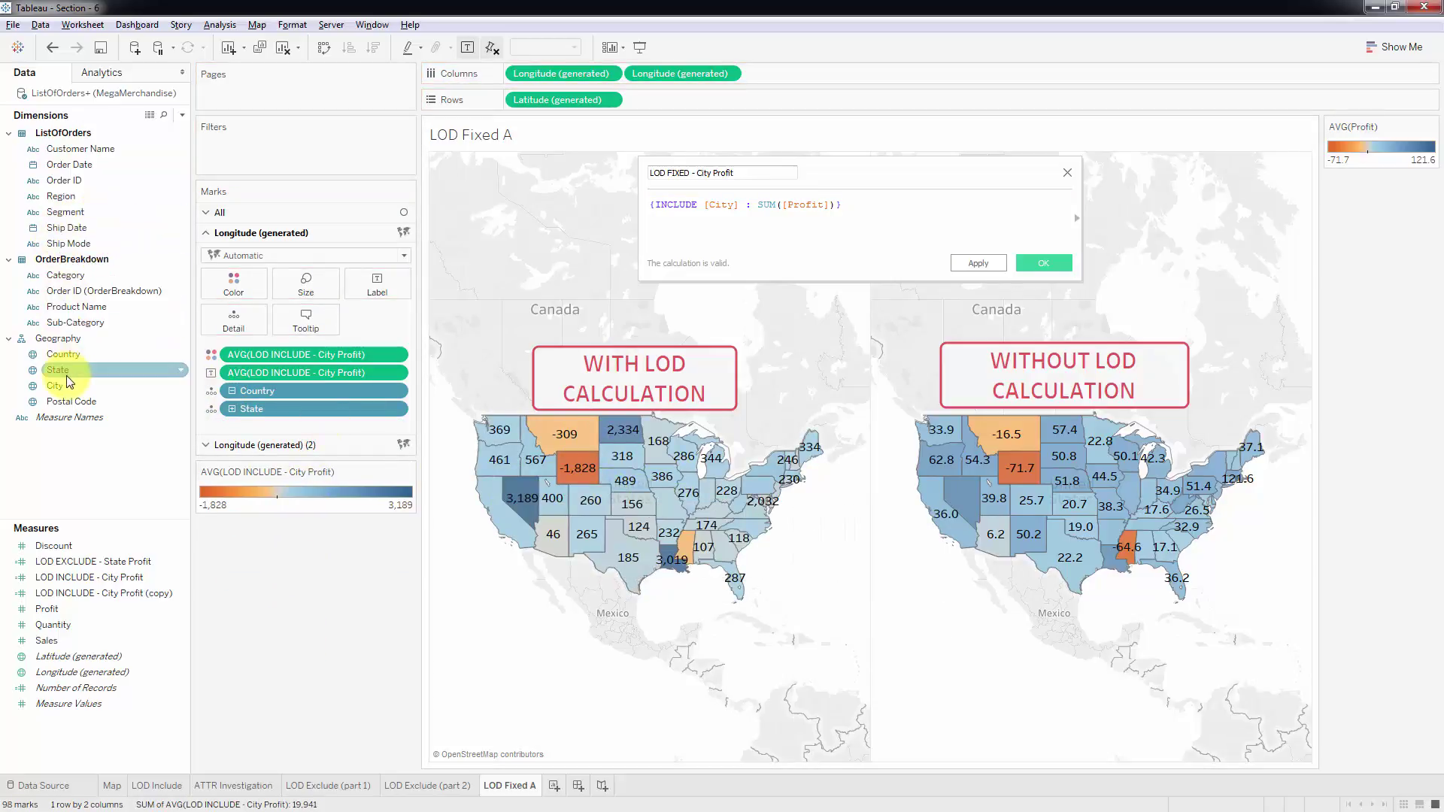
{"action": "left_click_drag", "start_coordinate": [66, 385], "coordinate": [364, 425]}
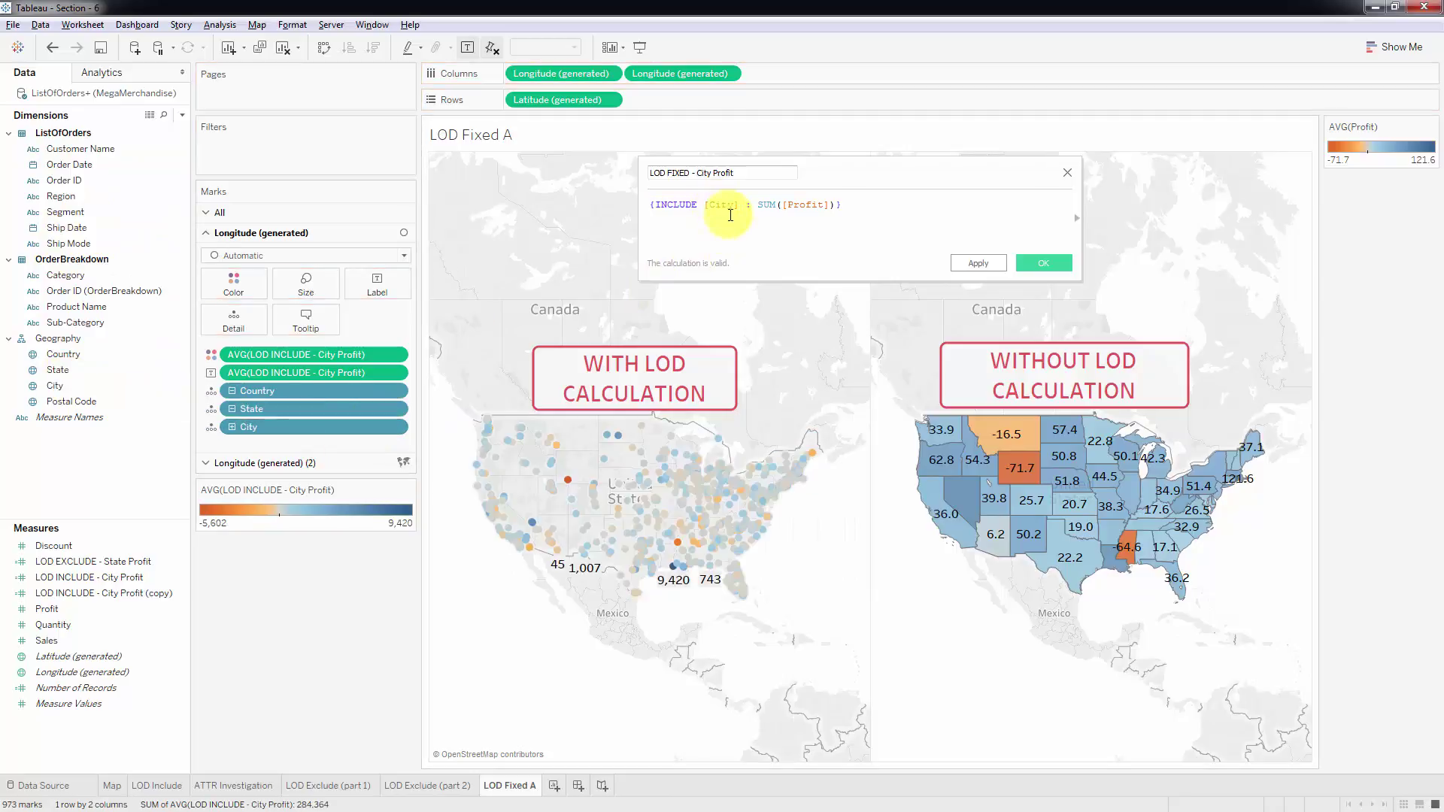
Replace [City] in the LOD FIXED - City Profit formula with the dimension list [Country],[State],[City]
{"action": "left_click_drag", "start_coordinate": [708, 205], "coordinate": [740, 204]}
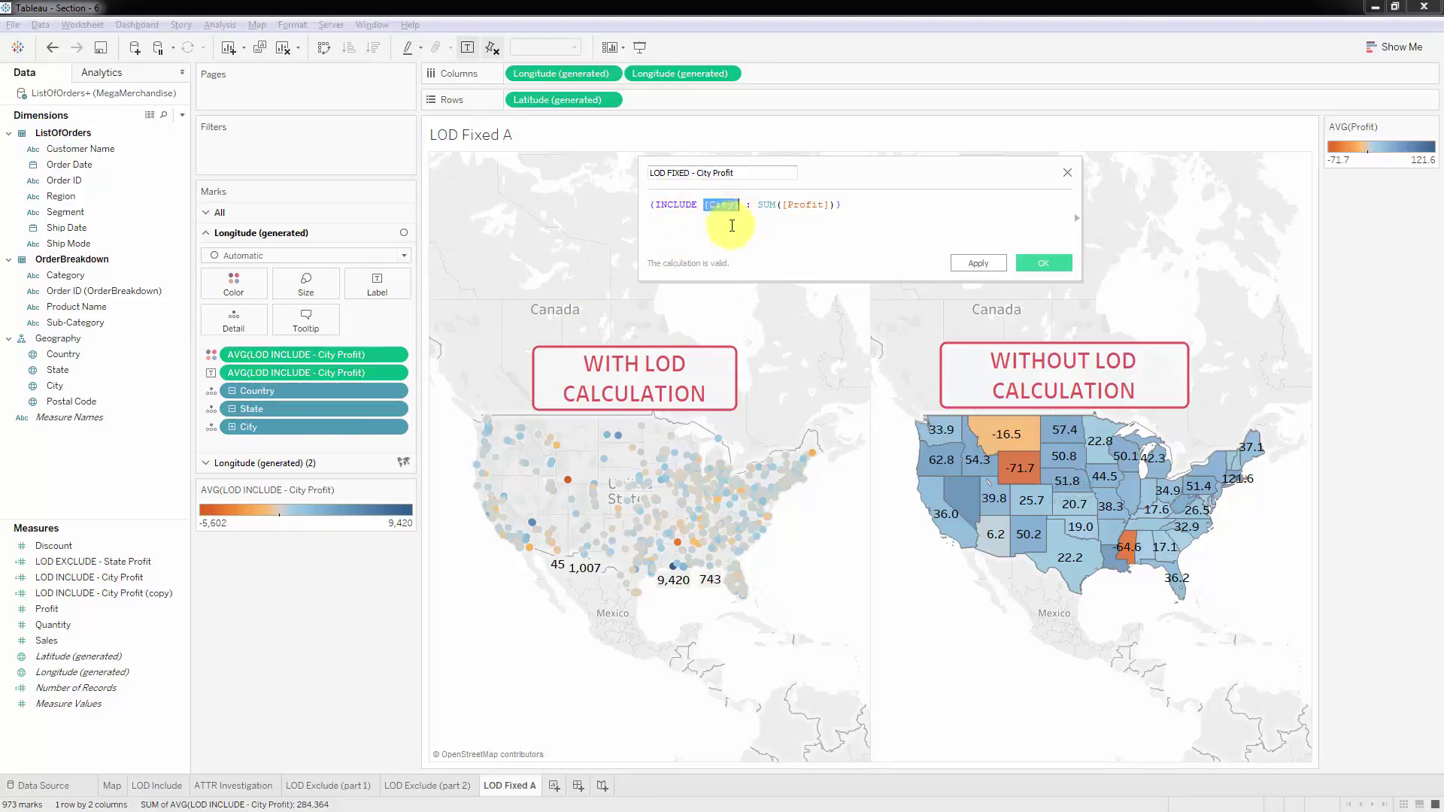
{"action": "key", "text": "BackSpace"}
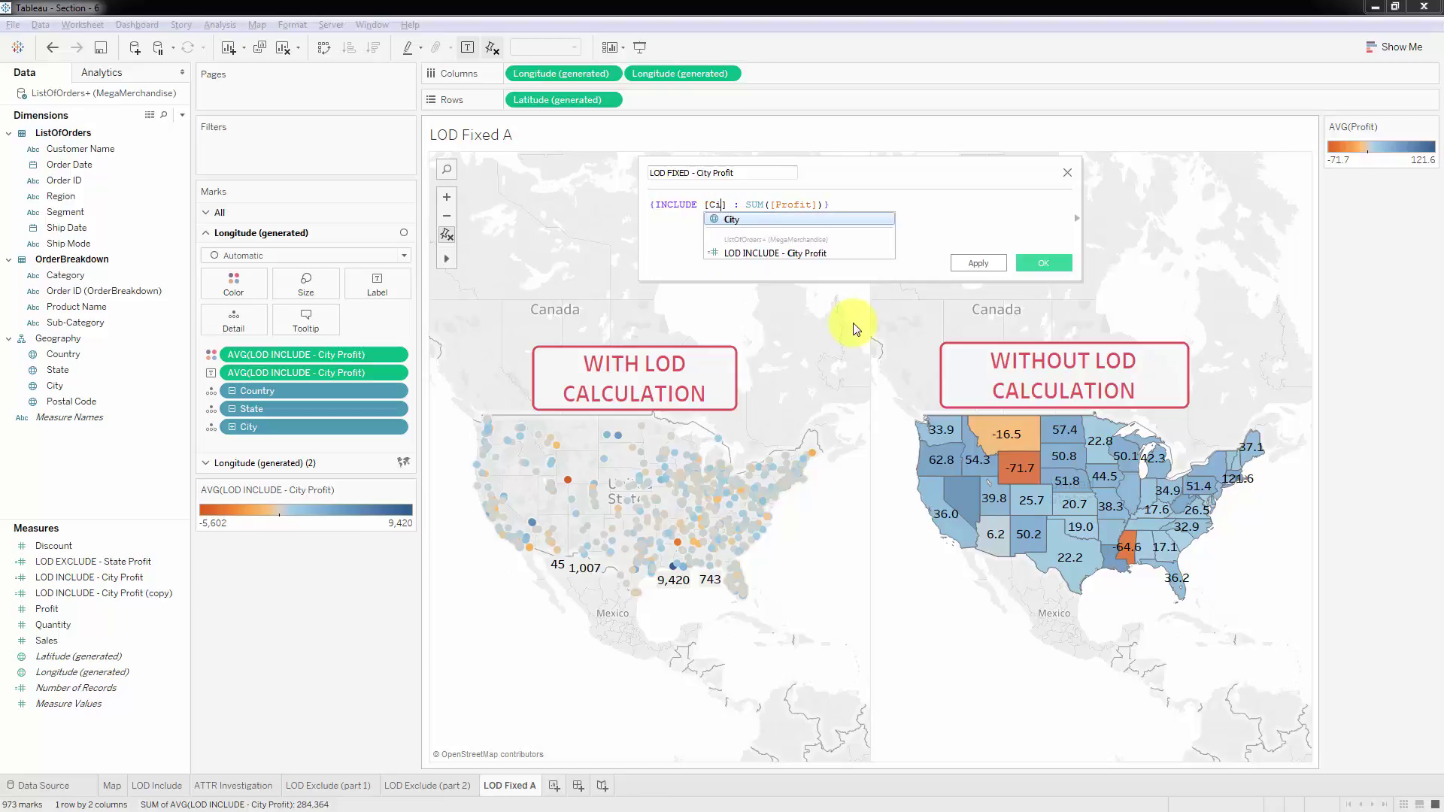
{"action": "key", "text": "Escape"}
{"action": "type", "text": "Country], "}
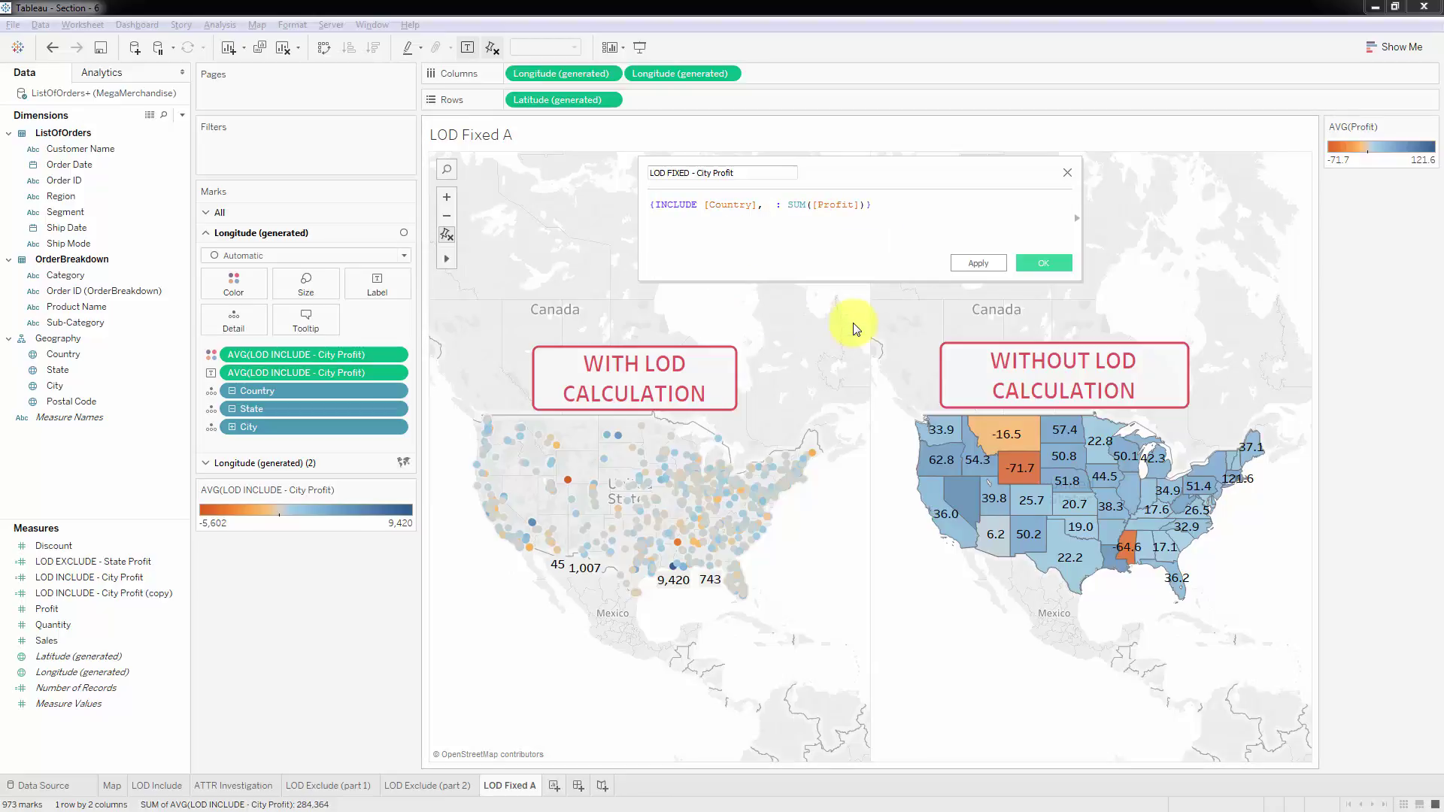
{"action": "type", "text": "[St"}
{"action": "key", "text": "Return"}
{"action": "type", "text": ",[S"}
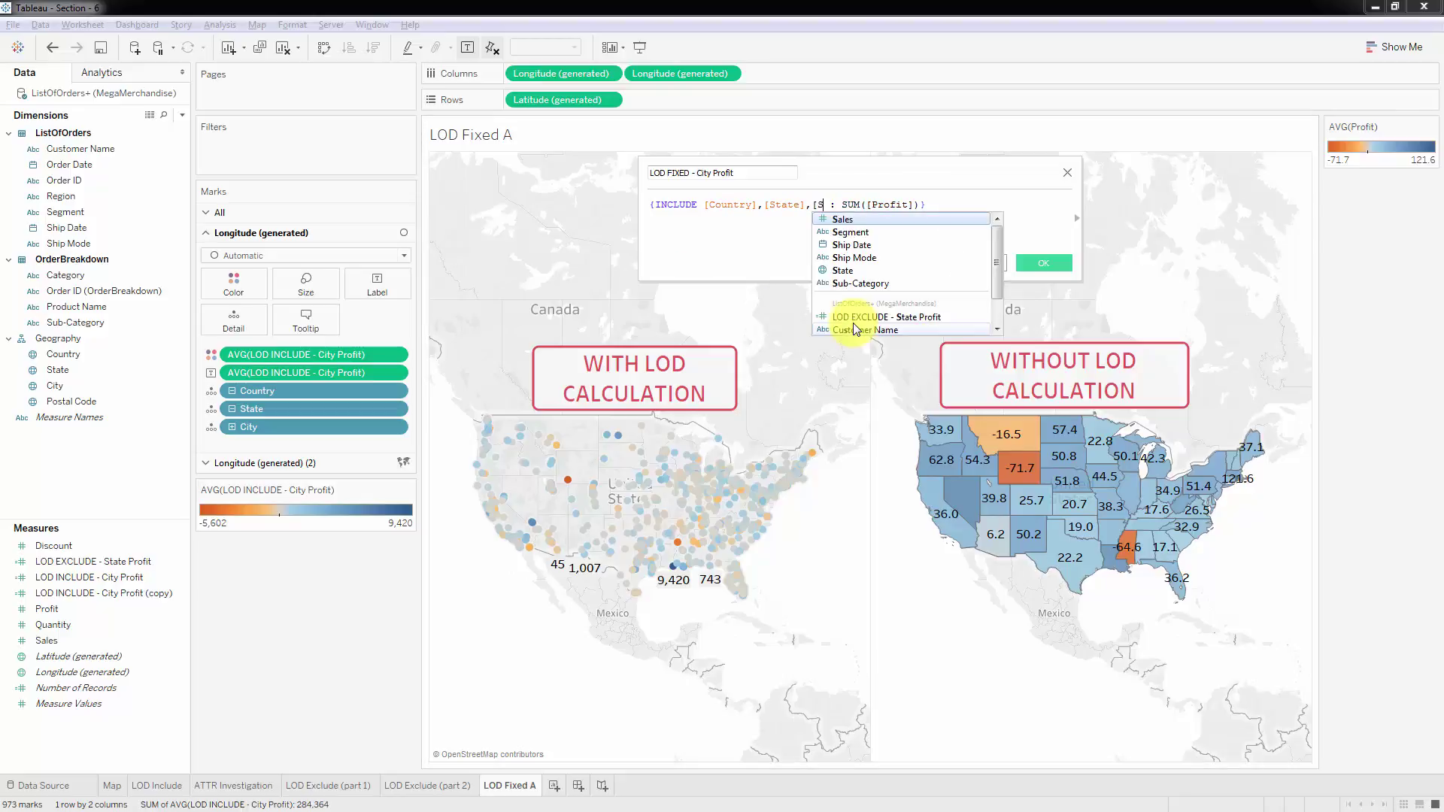
{"action": "key", "text": "BackSpace"}
{"action": "type", "text": "Cit"}
{"action": "key", "text": "Return"}
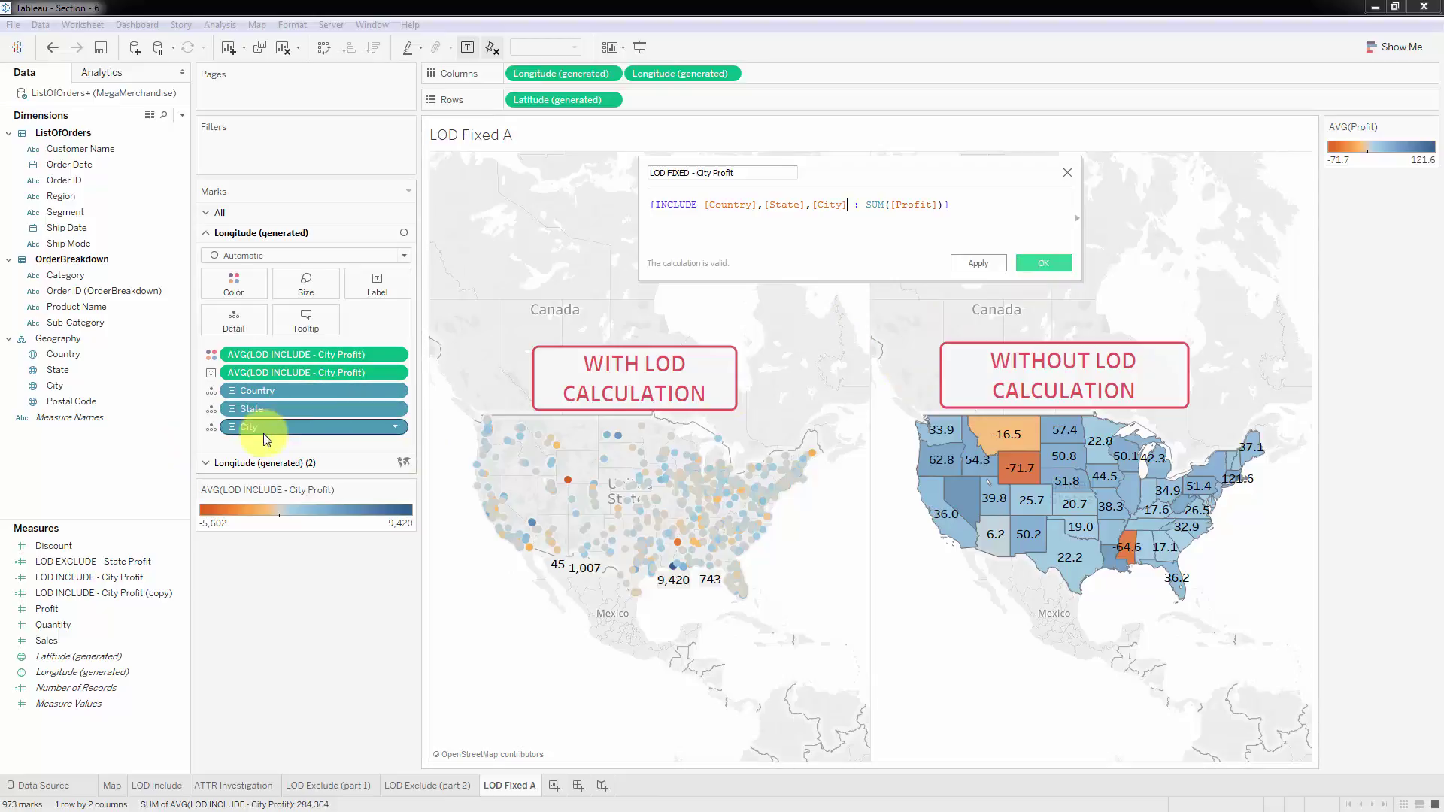
Remove City from the first map's marks and change the formula's INCLUDE keyword to FIXED
{"action": "left_click_drag", "start_coordinate": [263, 426], "coordinate": [255, 558]}
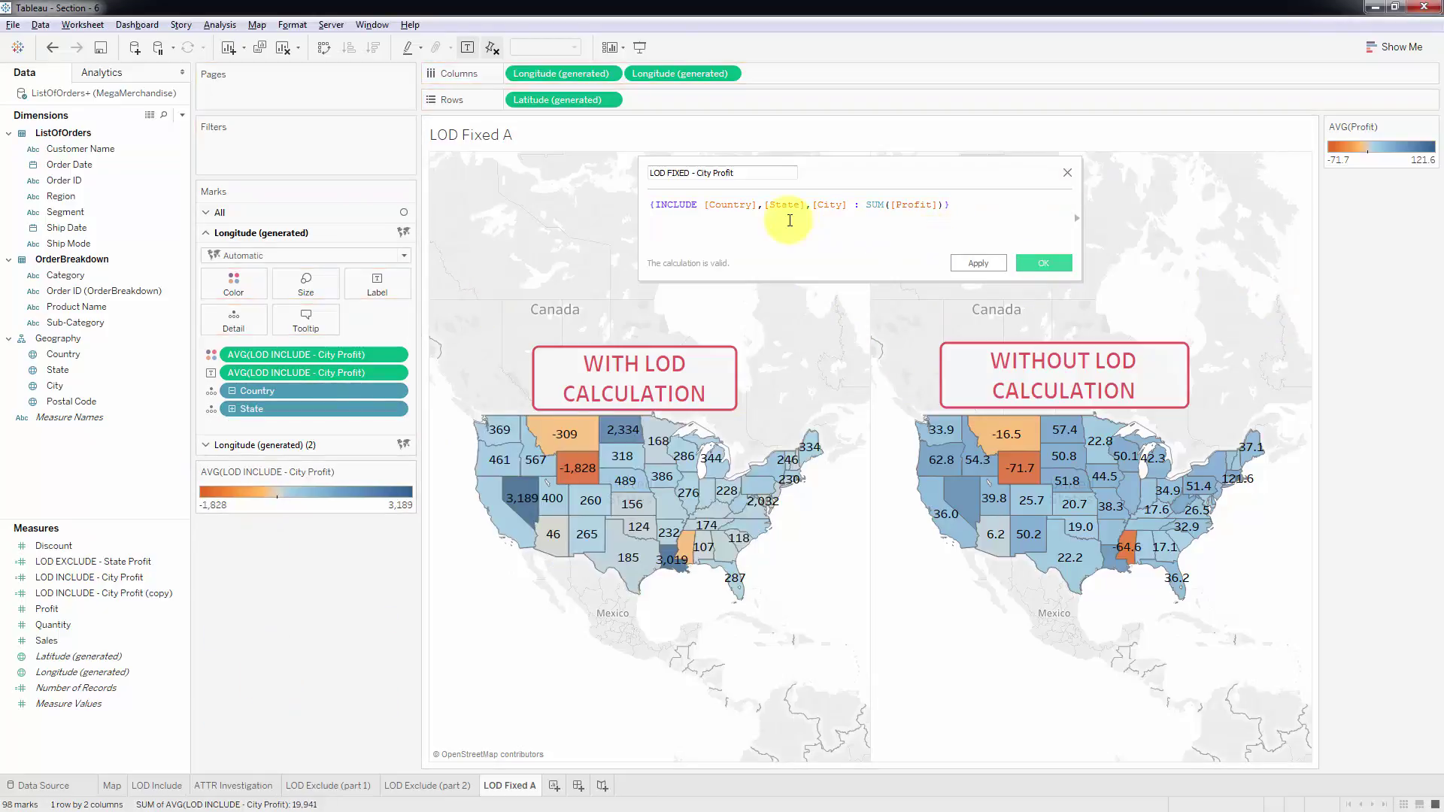
{"action": "double_click", "coordinate": [675, 204]}
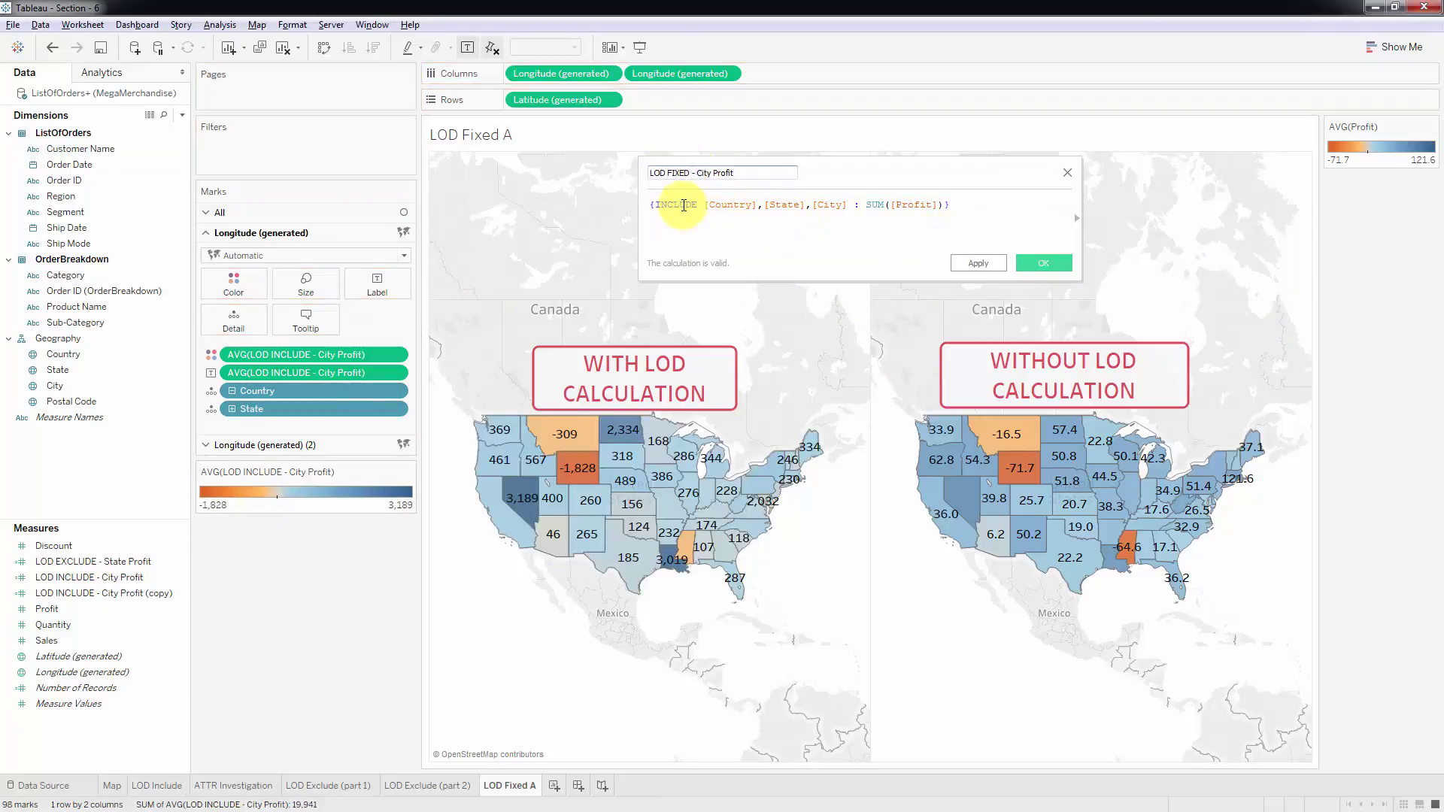
{"action": "type", "text": "FIXED"}
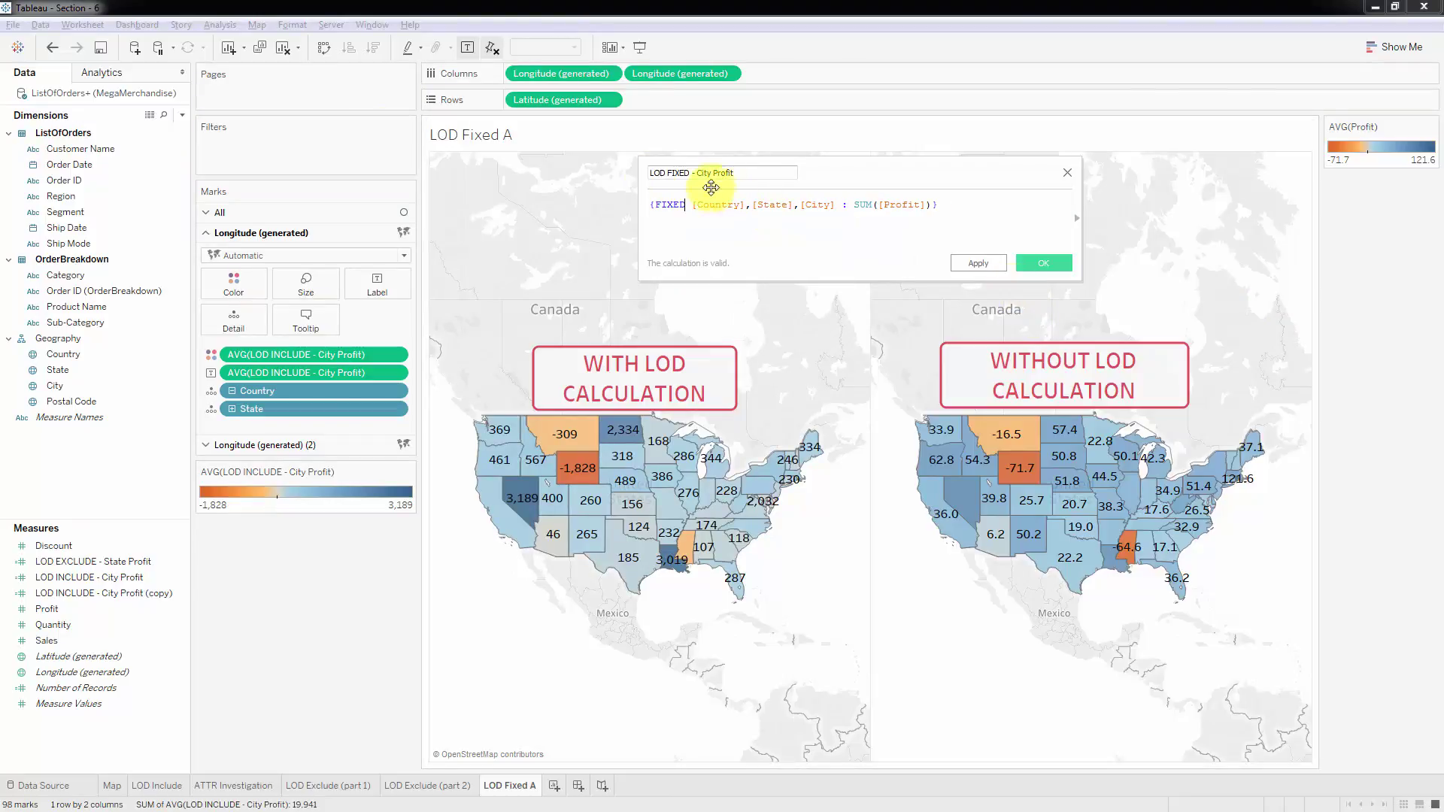
Examine the FIXED keyword and the [Country],[State],[City] dimension list in the formula
{"action": "left_click_drag", "start_coordinate": [699, 203], "coordinate": [827, 200]}
{"action": "double_click", "coordinate": [818, 204]}
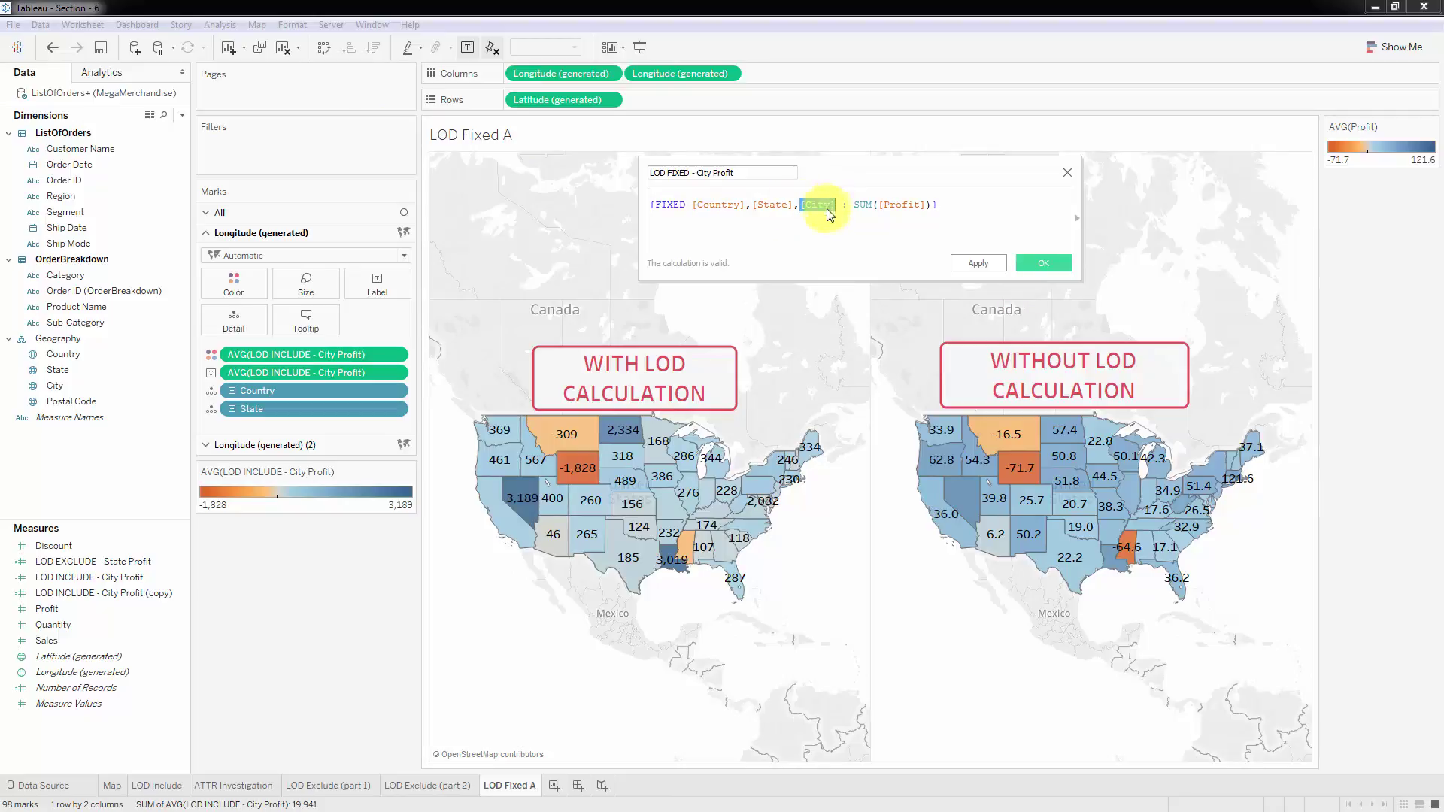
{"action": "left_click", "coordinate": [679, 204]}
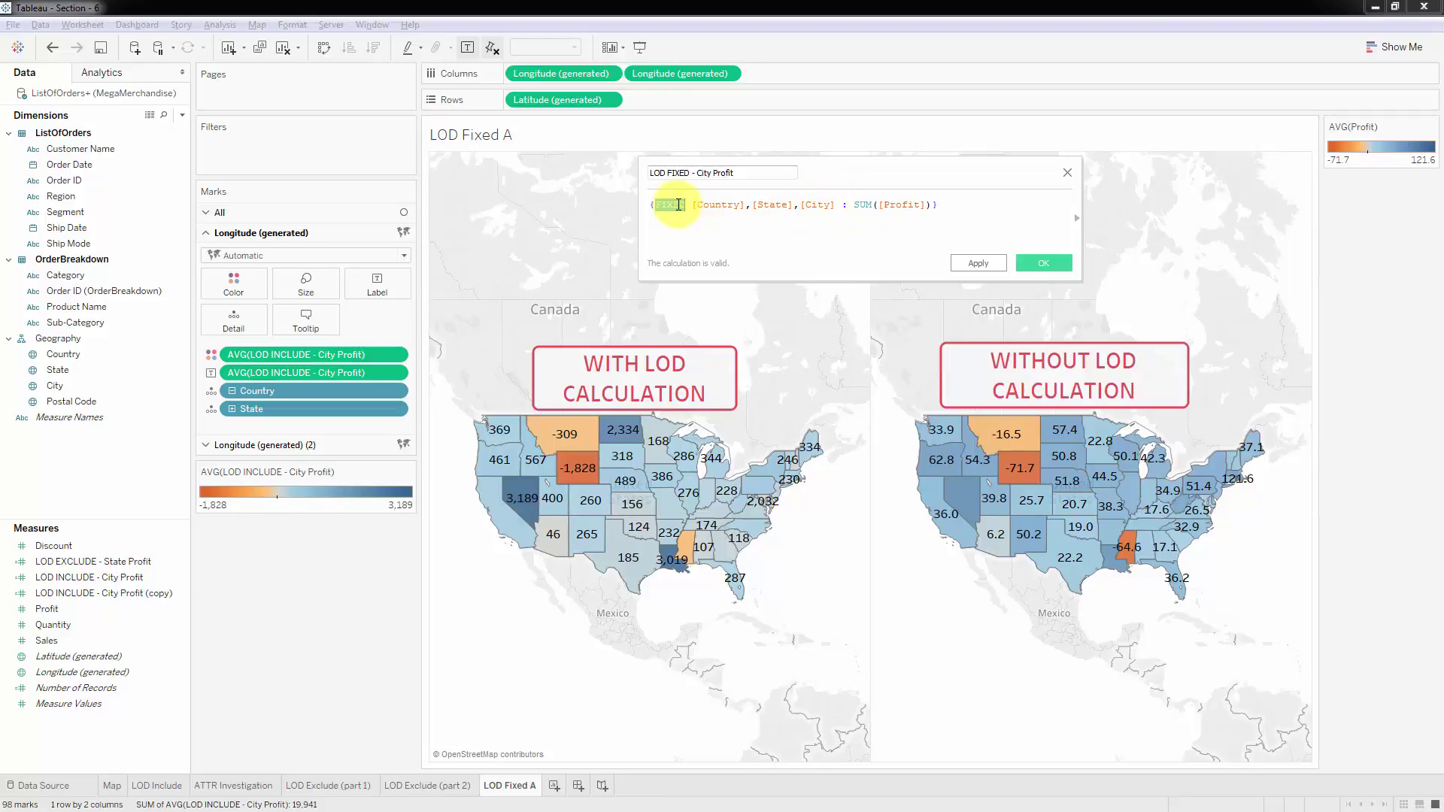
{"action": "double_click", "coordinate": [679, 205]}
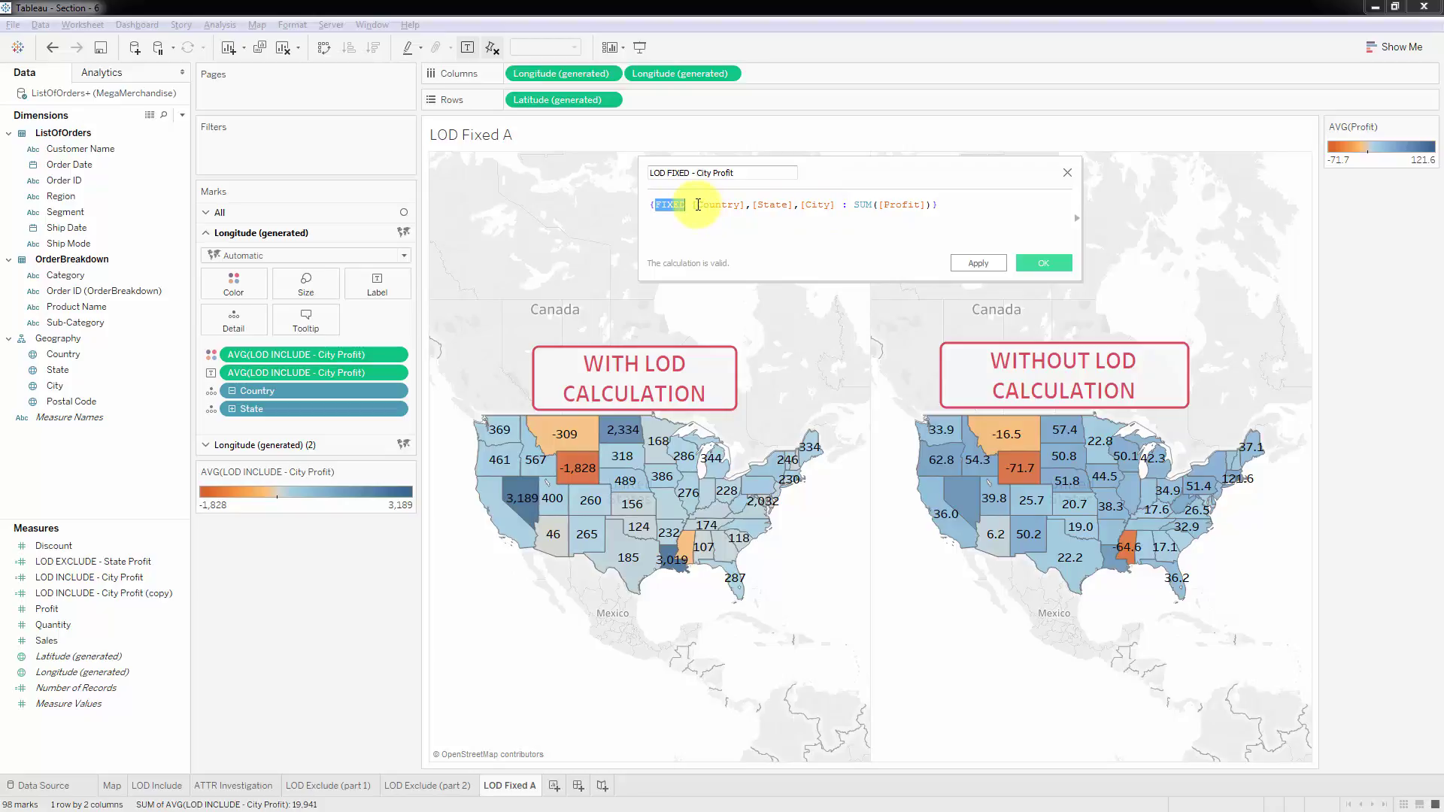
{"action": "left_click_drag", "start_coordinate": [693, 203], "coordinate": [834, 205]}
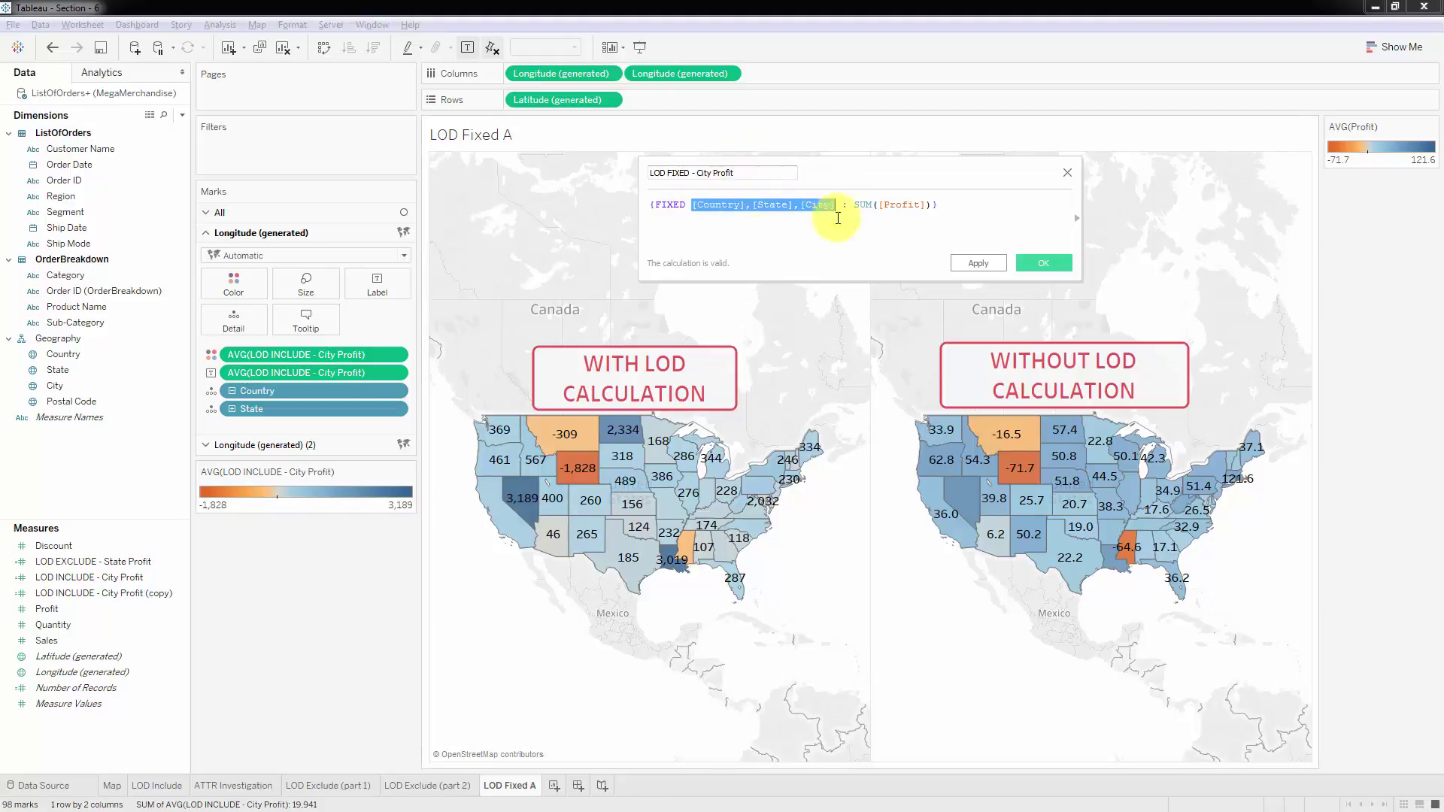
{"action": "left_click", "coordinate": [688, 231]}
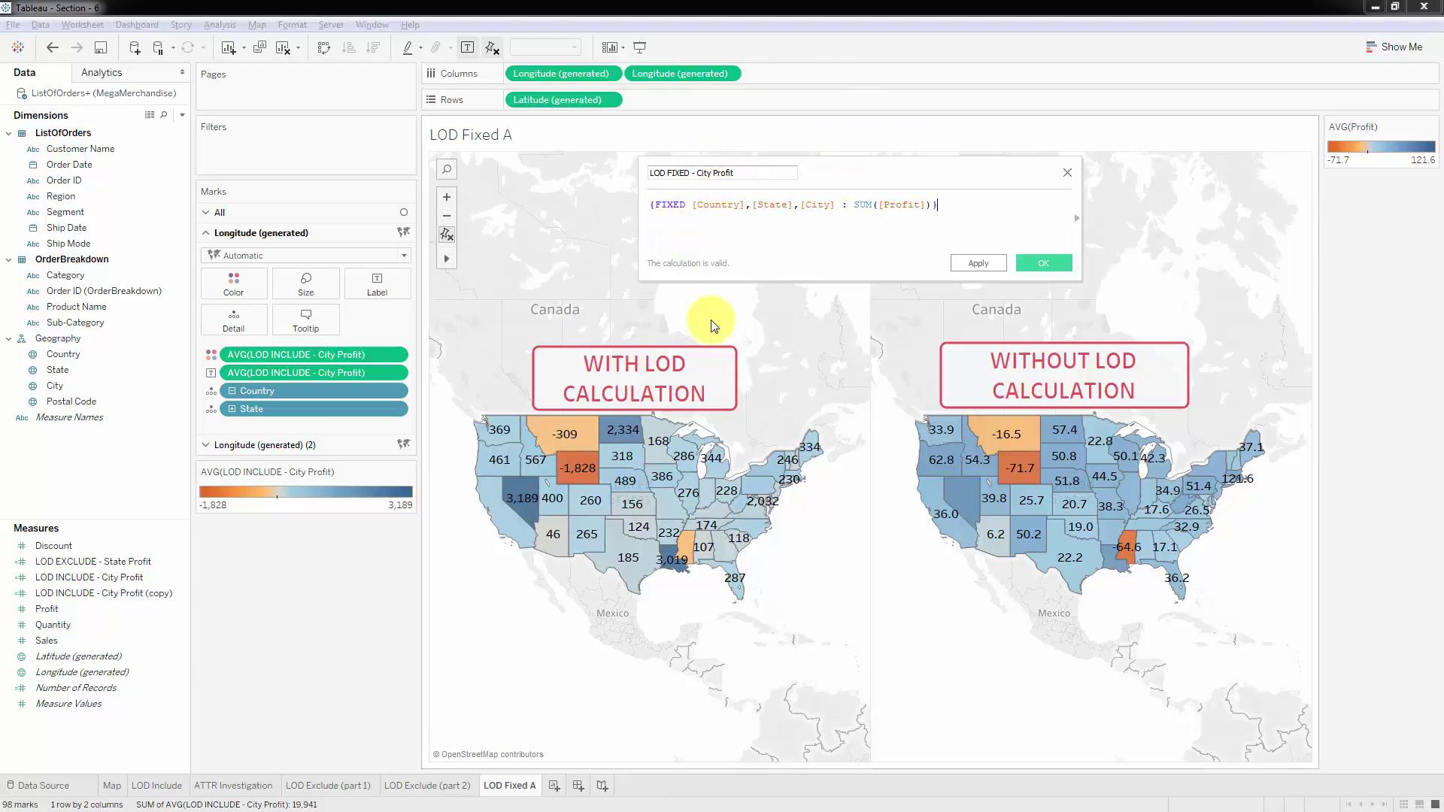
{"action": "left_click_drag", "start_coordinate": [938, 205], "coordinate": [700, 203]}
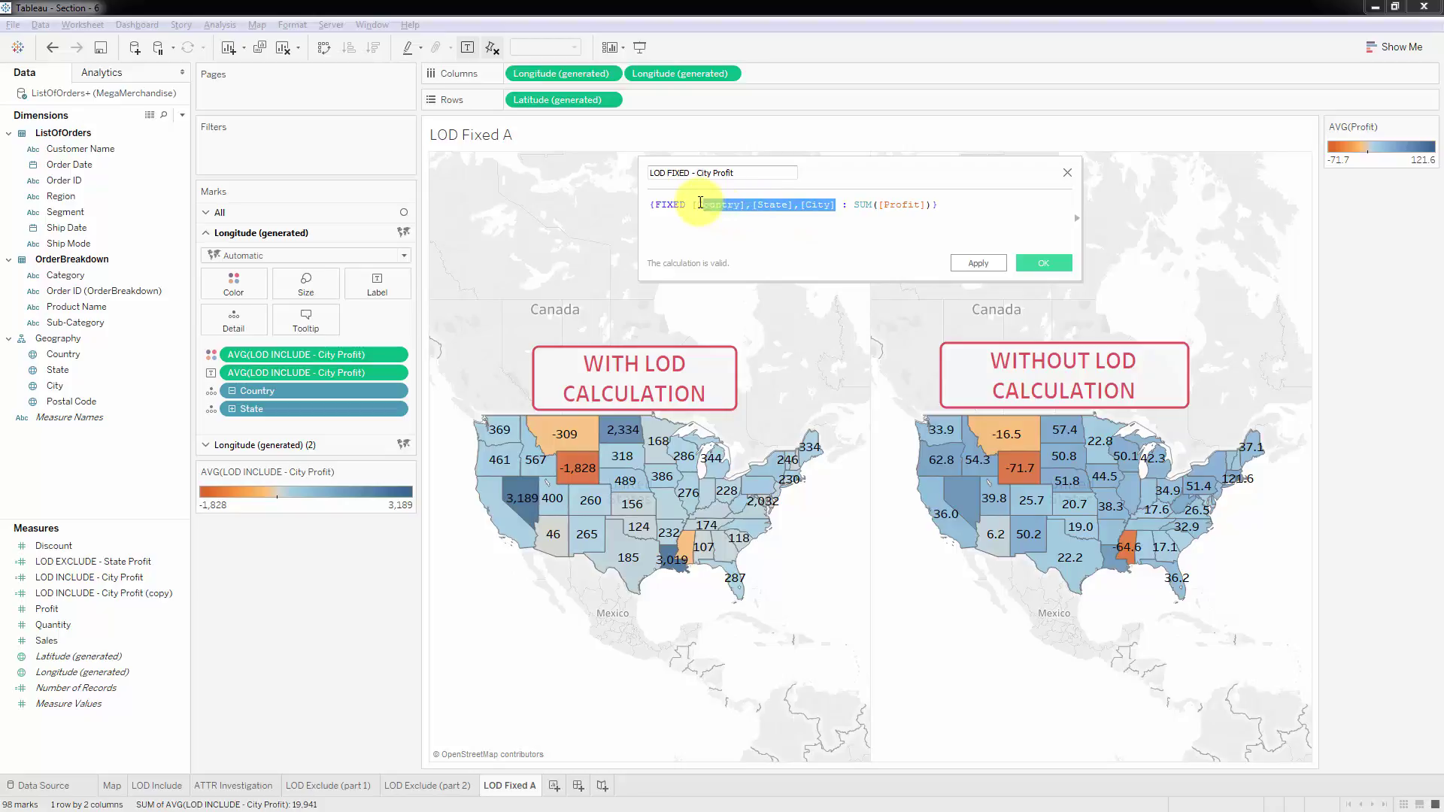
{"action": "left_click", "coordinate": [743, 219]}
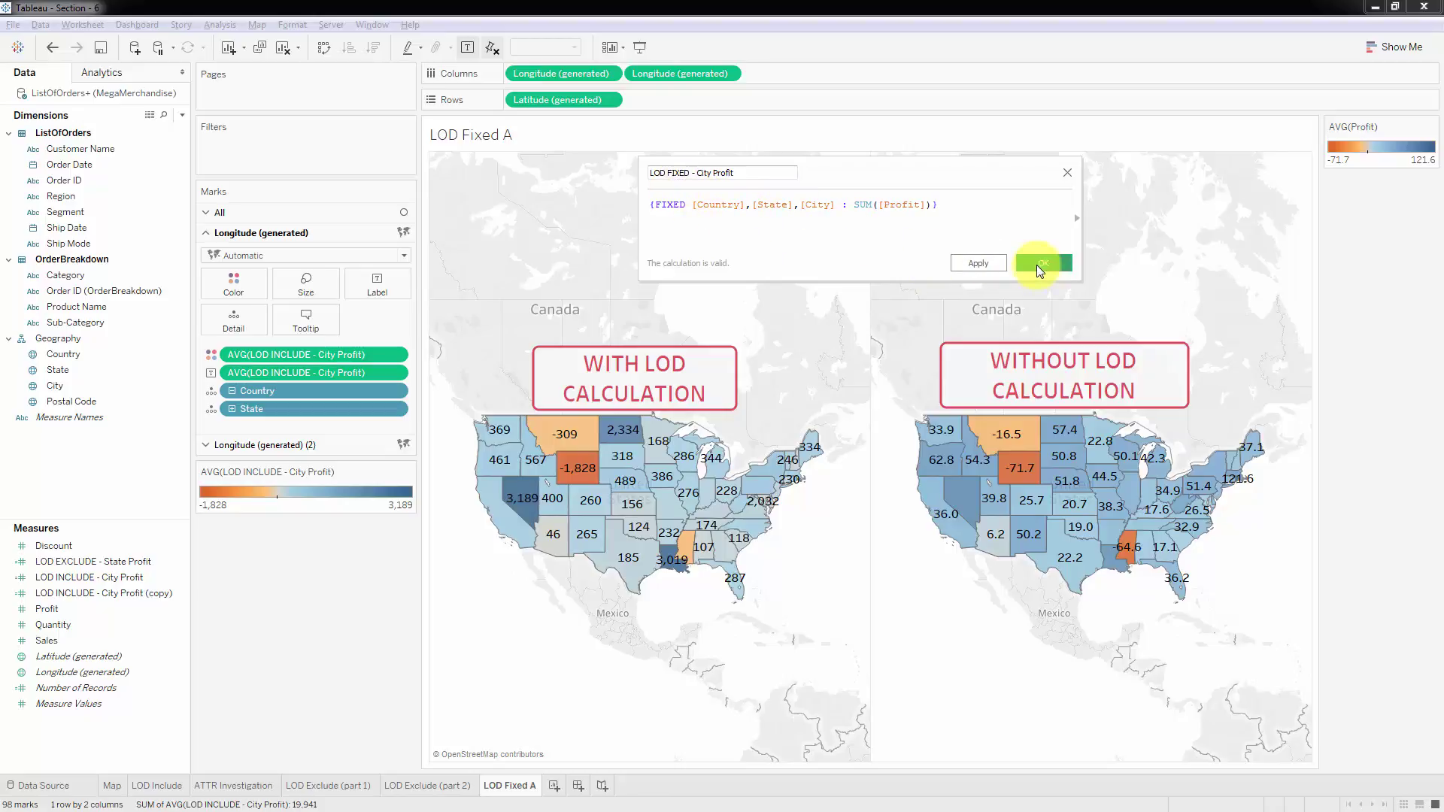
Save the calculation and replace the first map's label field with LOD FIXED - City Profit
{"action": "left_click", "coordinate": [1041, 266]}
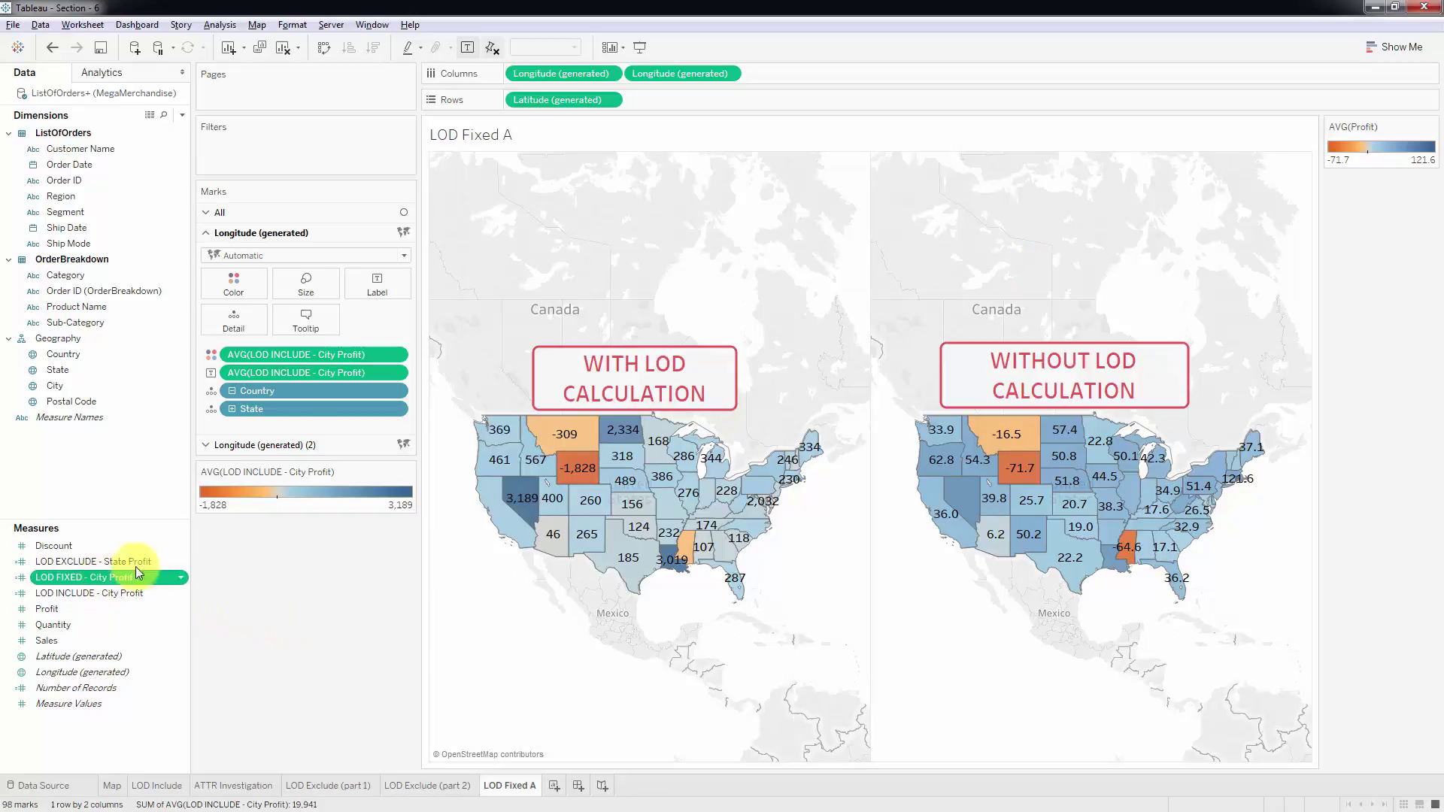
{"action": "left_click_drag", "start_coordinate": [102, 578], "coordinate": [313, 373]}
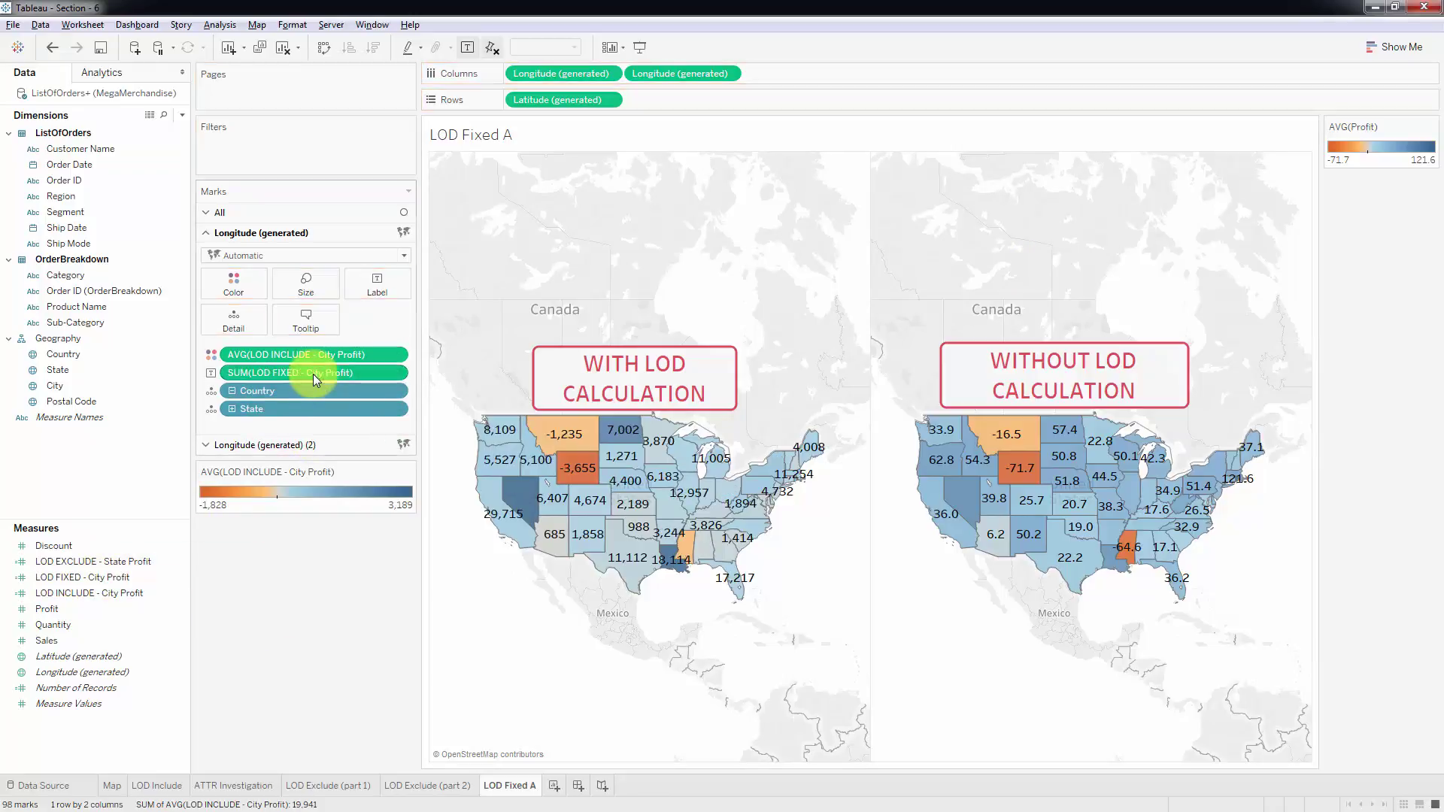
Set the first map's LOD FIXED - City Profit label to Average and use that field for its colour instead of the INCLUDE version
{"action": "left_click", "coordinate": [395, 372]}
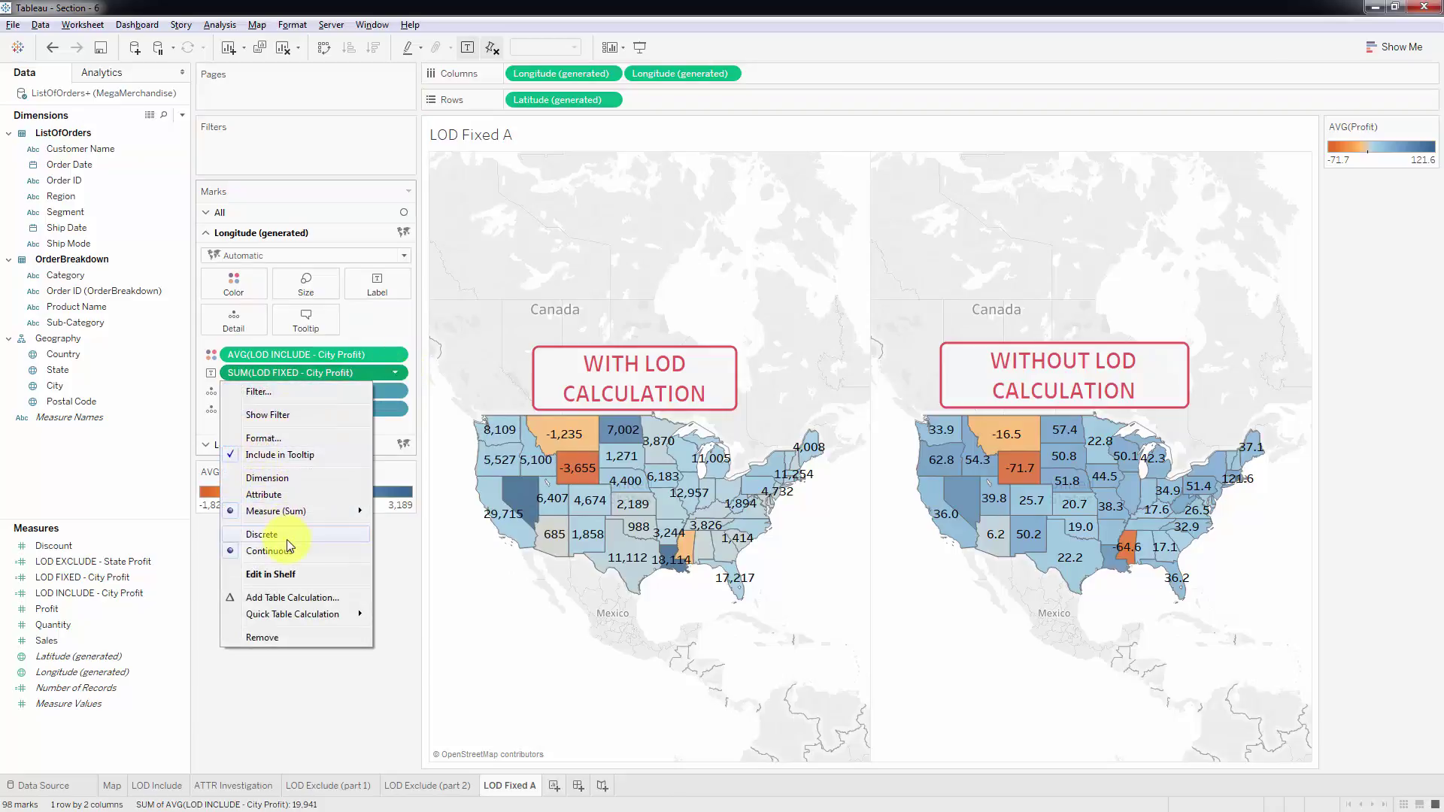
{"action": "mouse_move", "coordinate": [331, 511]}
{"action": "left_click", "coordinate": [413, 530]}
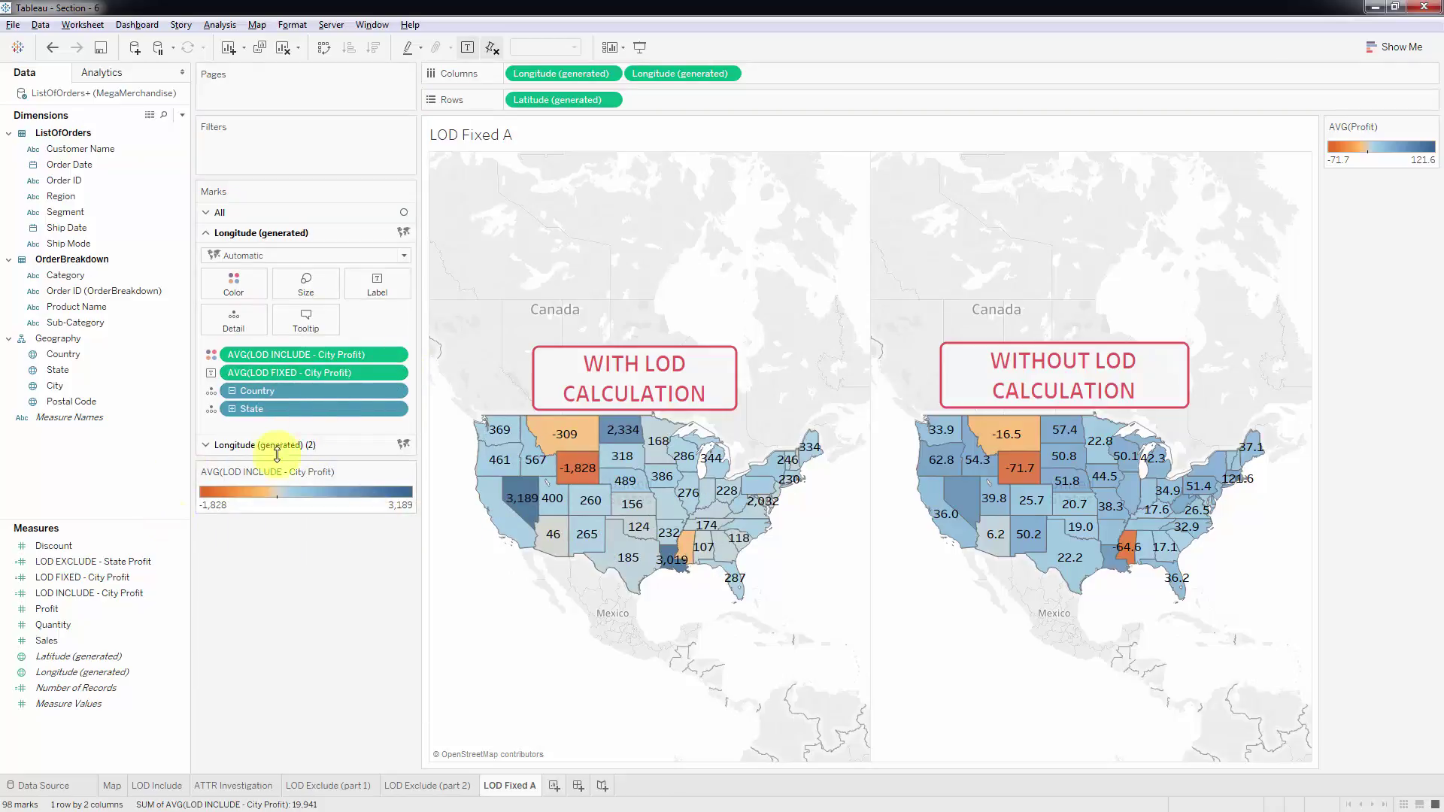
{"action": "left_click_drag", "start_coordinate": [354, 372], "coordinate": [361, 356]}
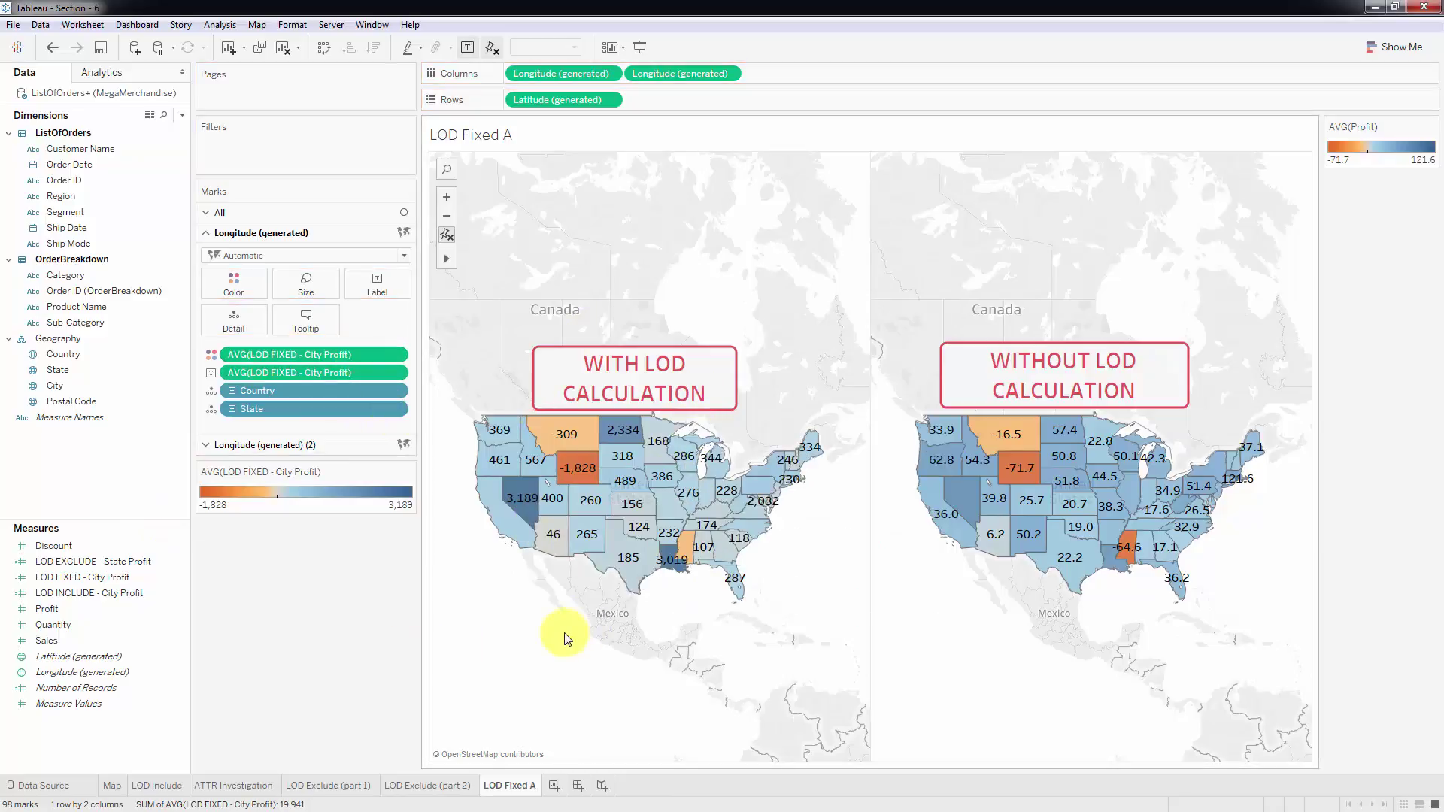
Compare the first map's values on the LOD Include sheet with those on LOD Fixed A
{"action": "left_click", "coordinate": [156, 789]}
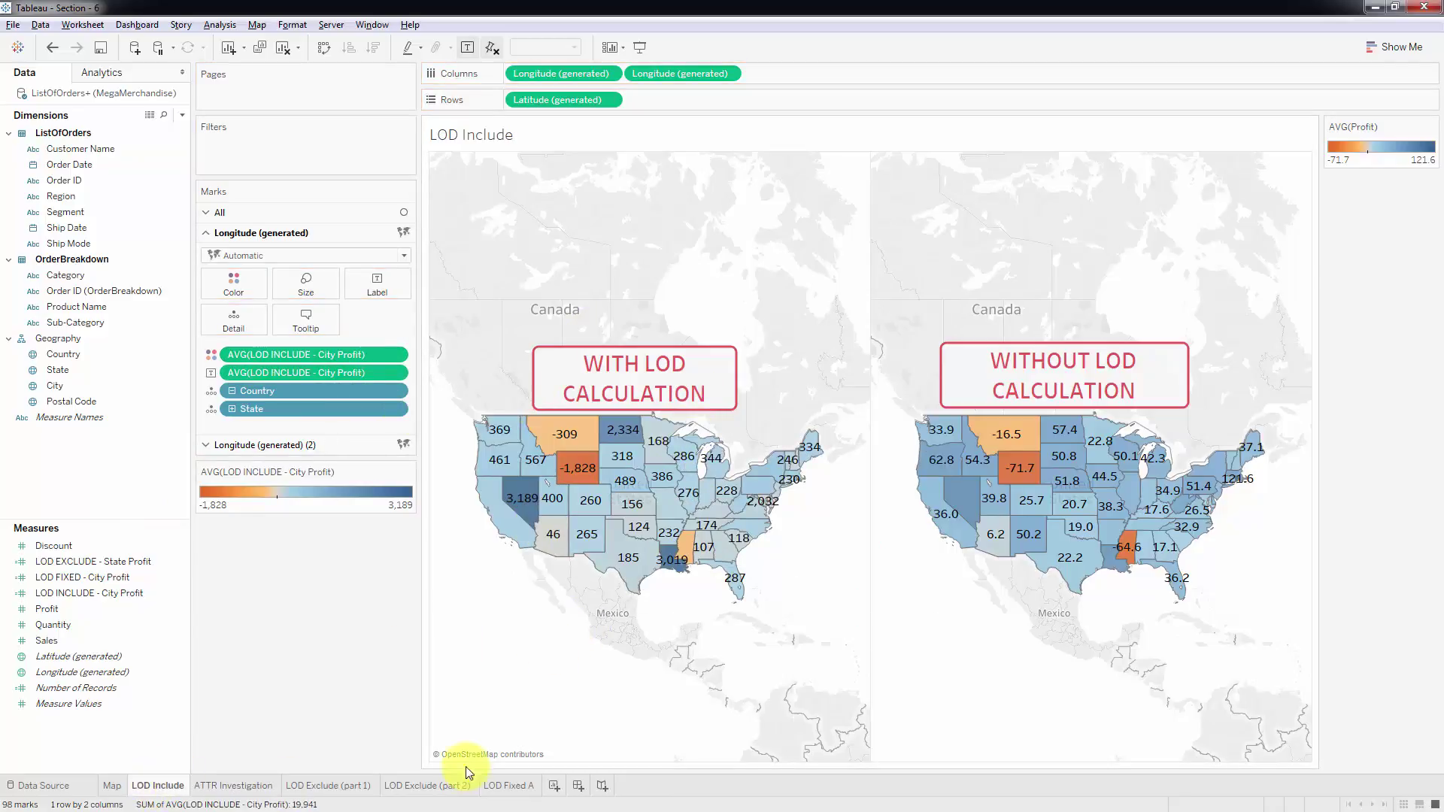
{"action": "left_click", "coordinate": [530, 788]}
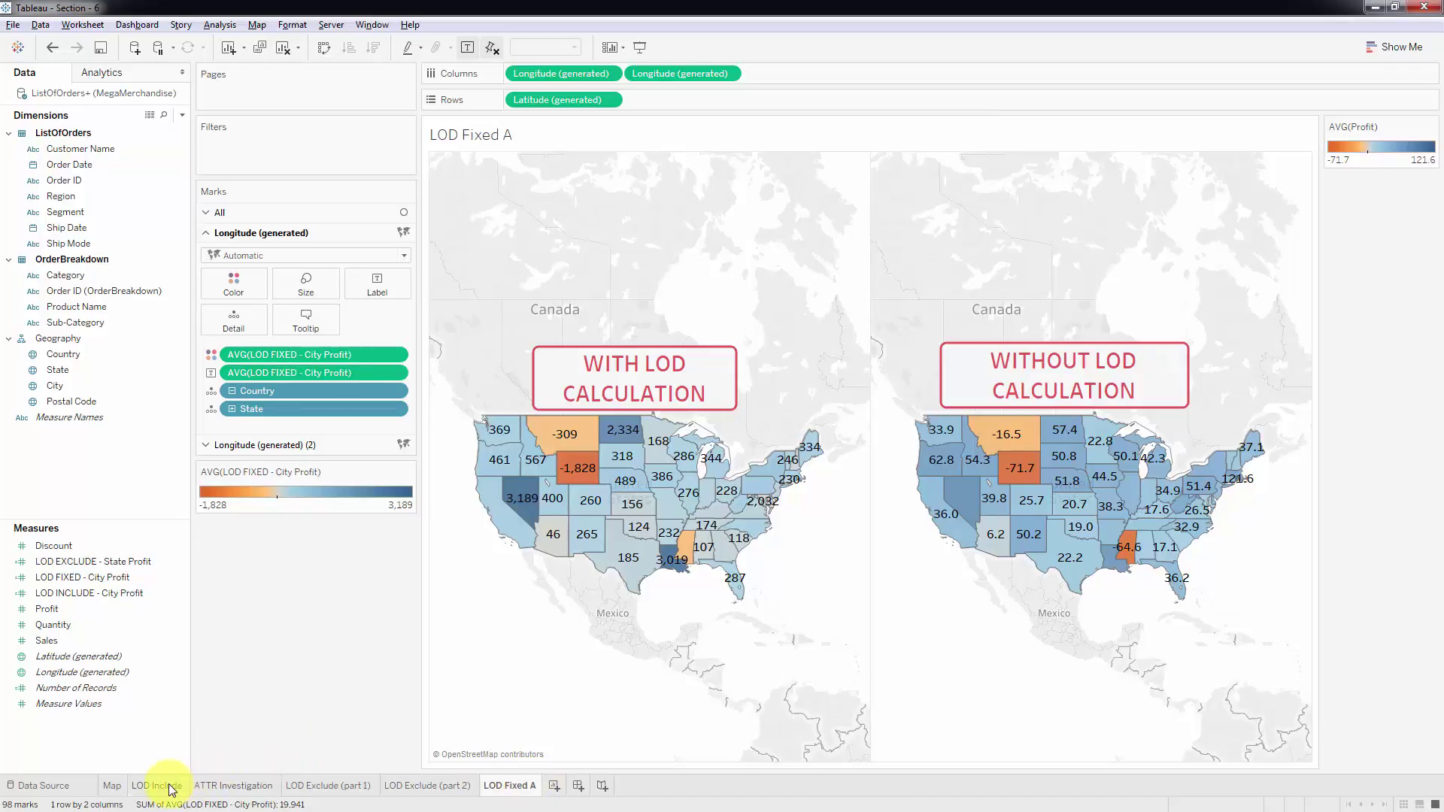
{"action": "left_click", "coordinate": [171, 789]}
{"action": "left_click", "coordinate": [509, 785]}
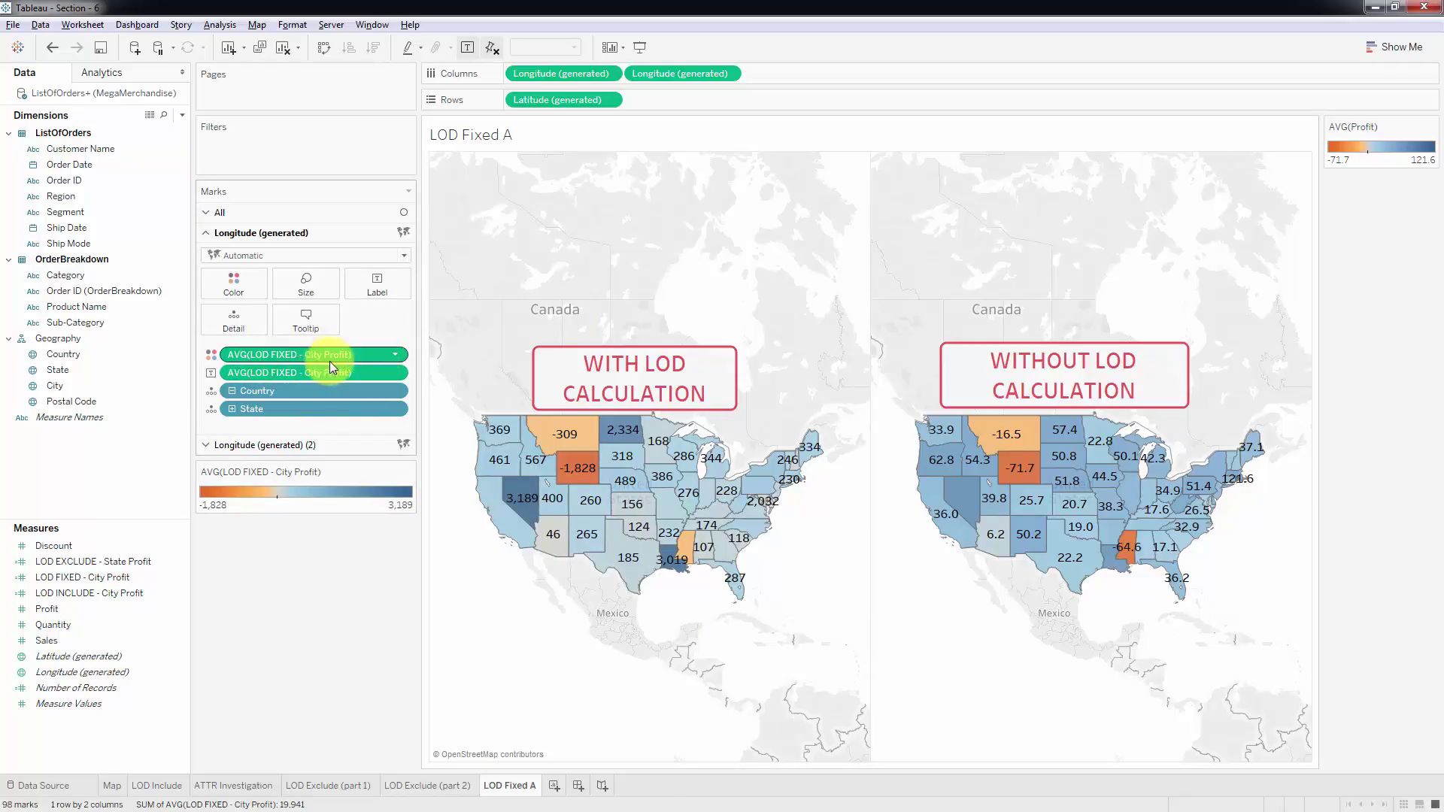
Remove State from the first map's marks, leaving only Country as the level of detail
{"action": "left_click_drag", "start_coordinate": [251, 408], "coordinate": [297, 632]}
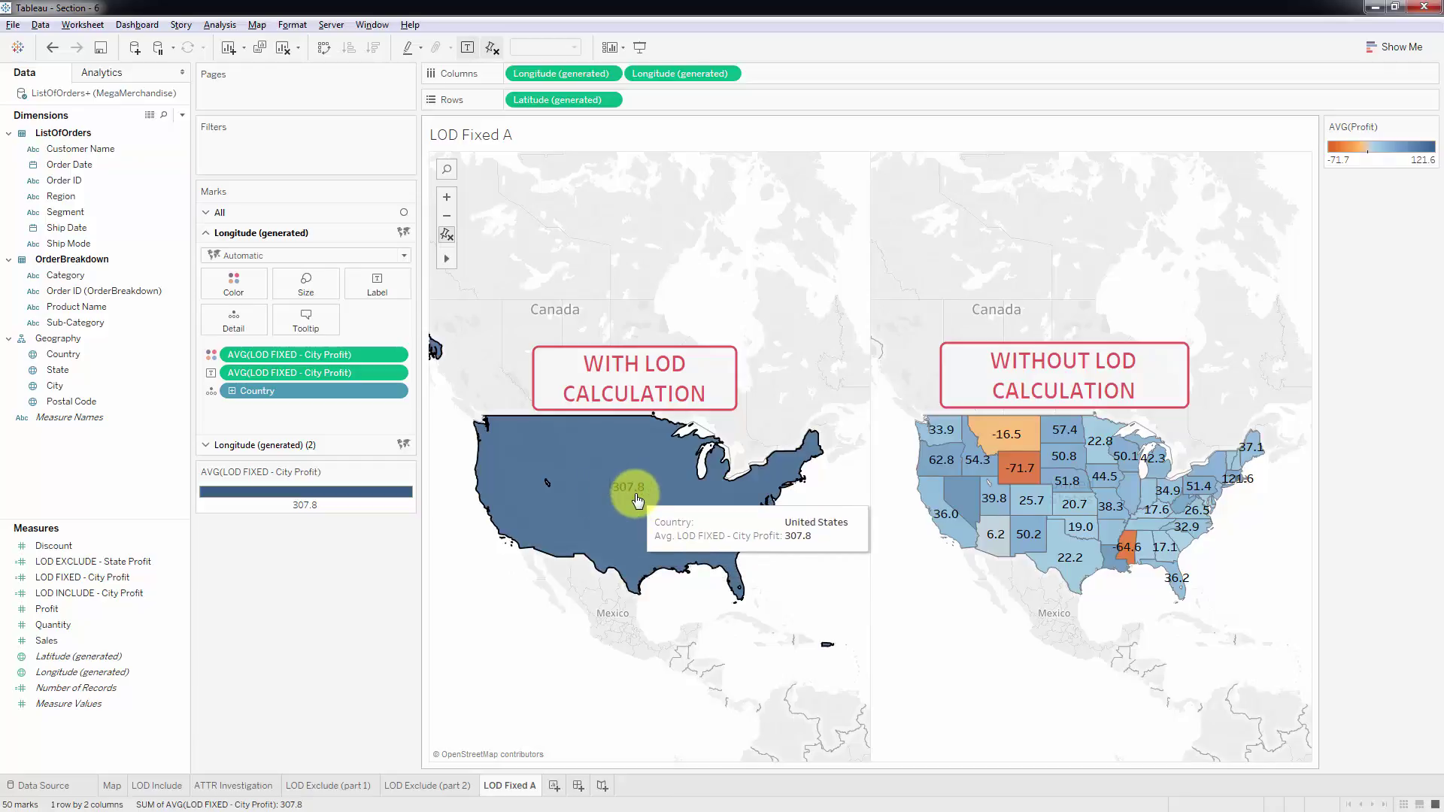
Open the LOD FIXED - City Profit formula and examine its SUM([Profit]) expression and [Country],[State],[City] dimension list
{"action": "right_click", "coordinate": [296, 372]}
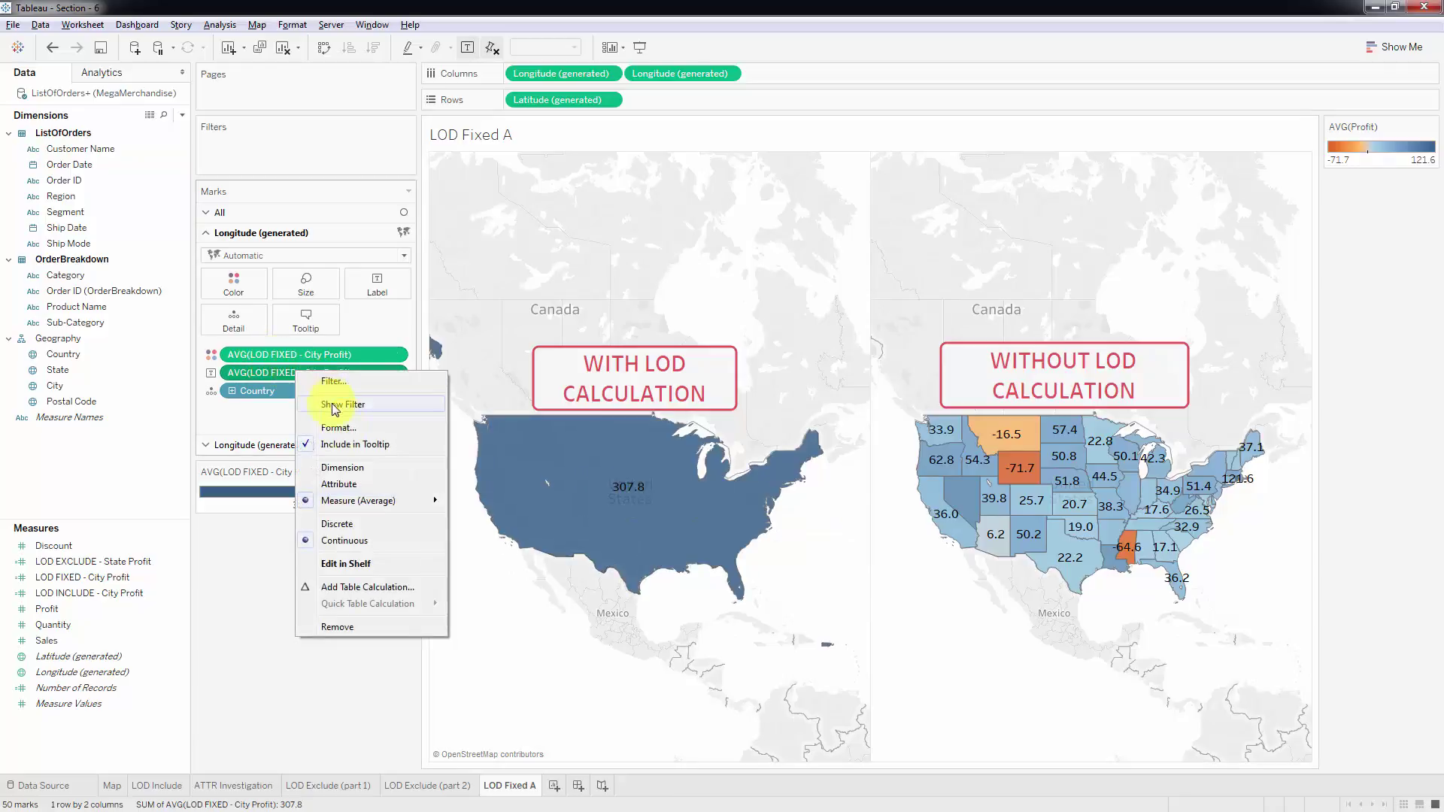
{"action": "right_click", "coordinate": [175, 687]}
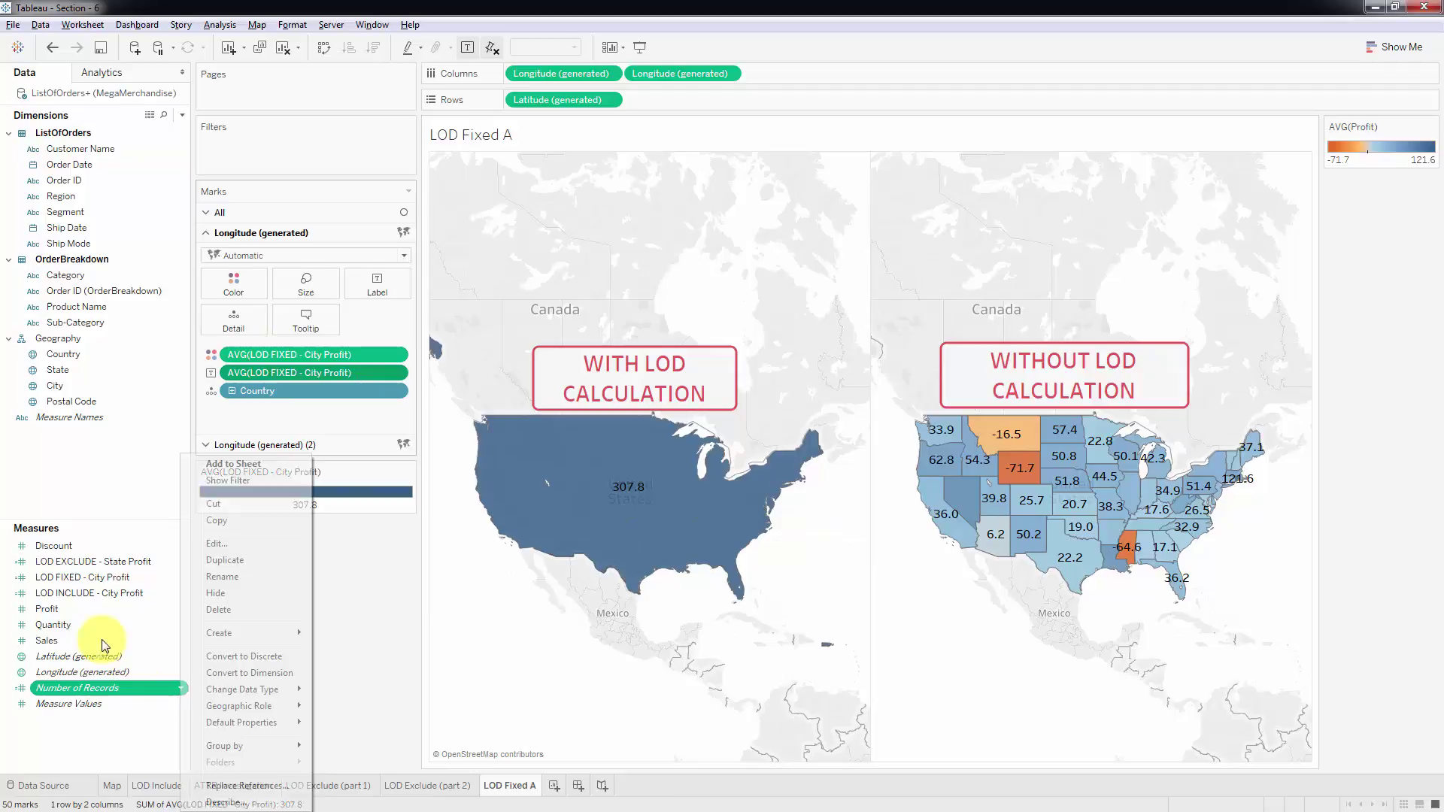
{"action": "left_click", "coordinate": [109, 577]}
{"action": "right_click", "coordinate": [109, 577]}
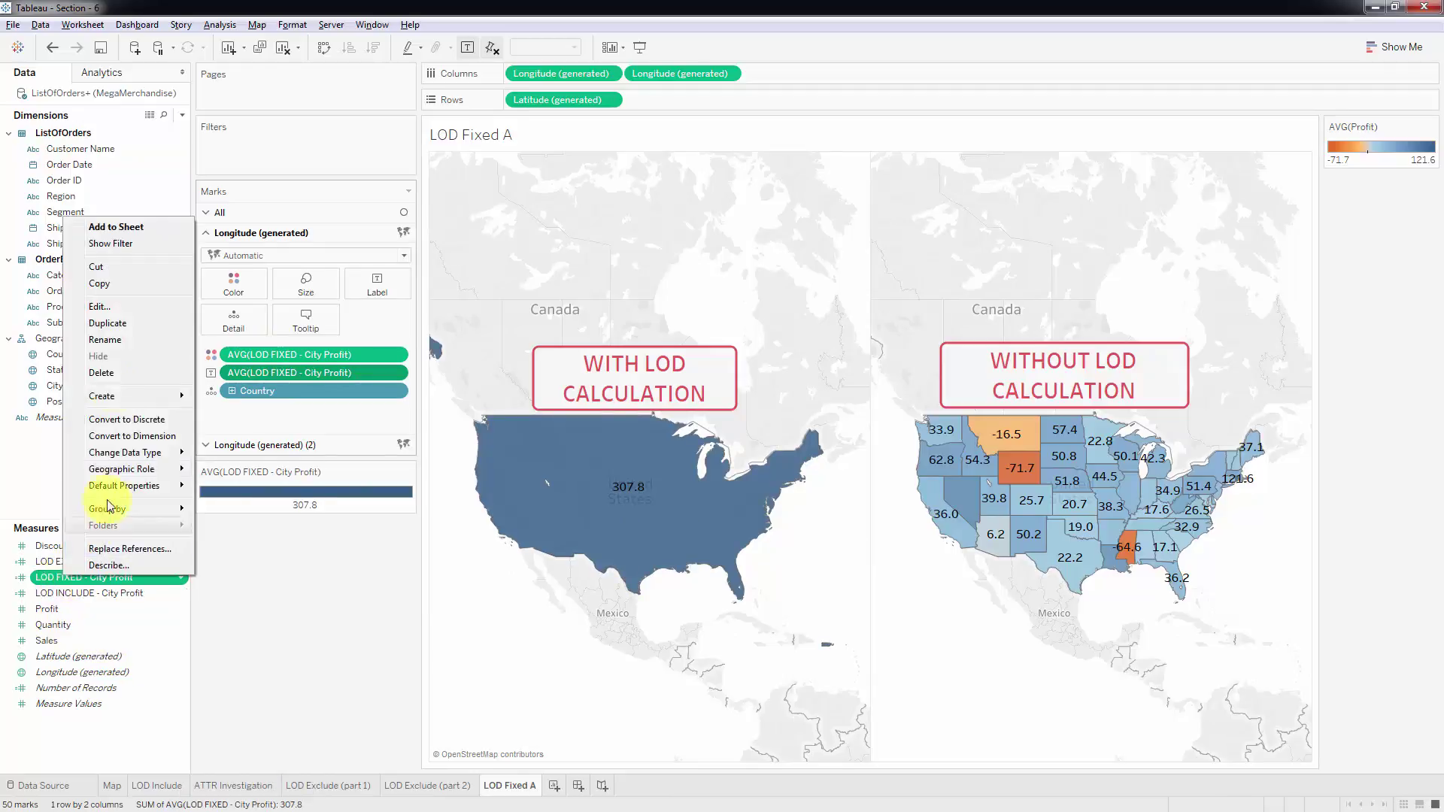
{"action": "left_click", "coordinate": [99, 307]}
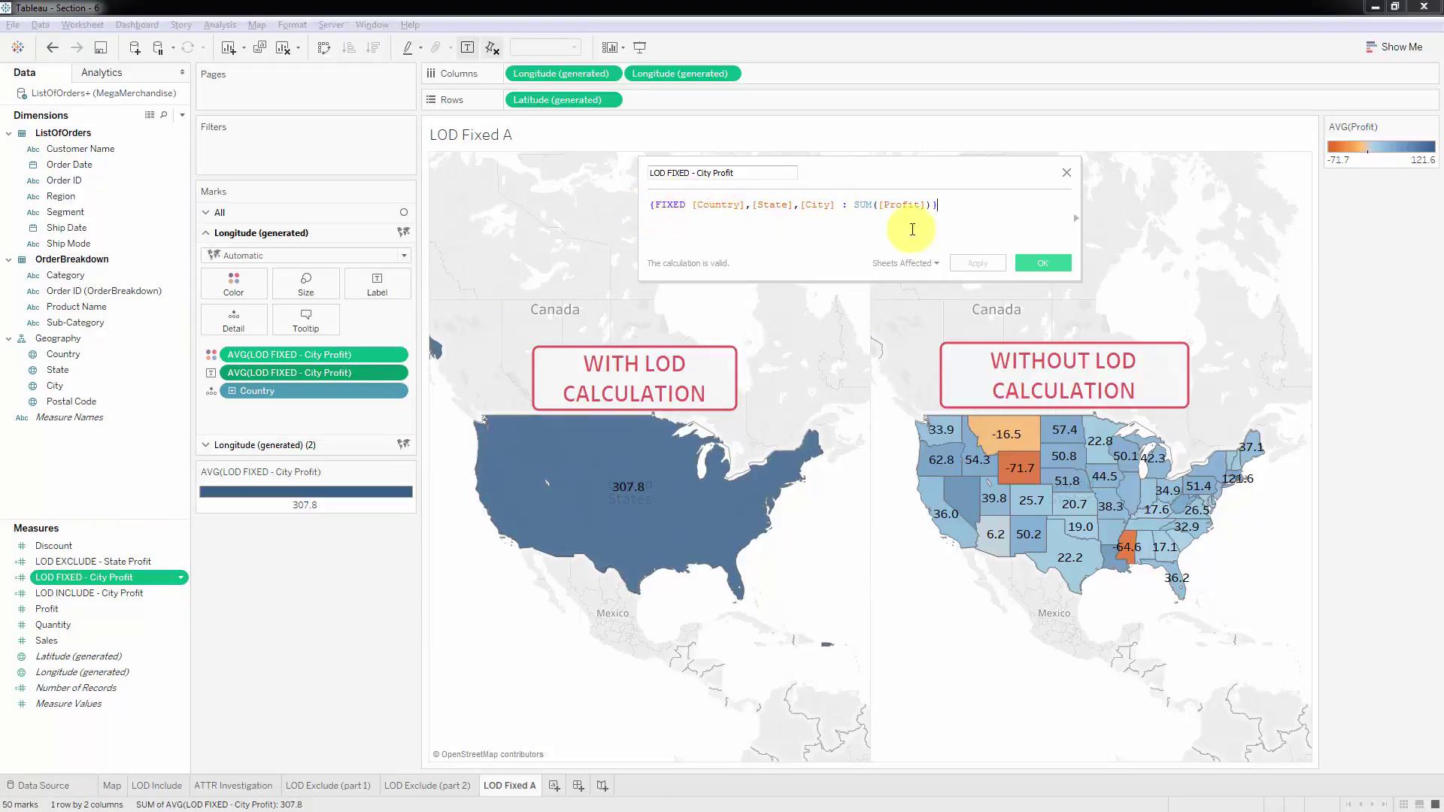
{"action": "left_click_drag", "start_coordinate": [852, 204], "coordinate": [934, 206]}
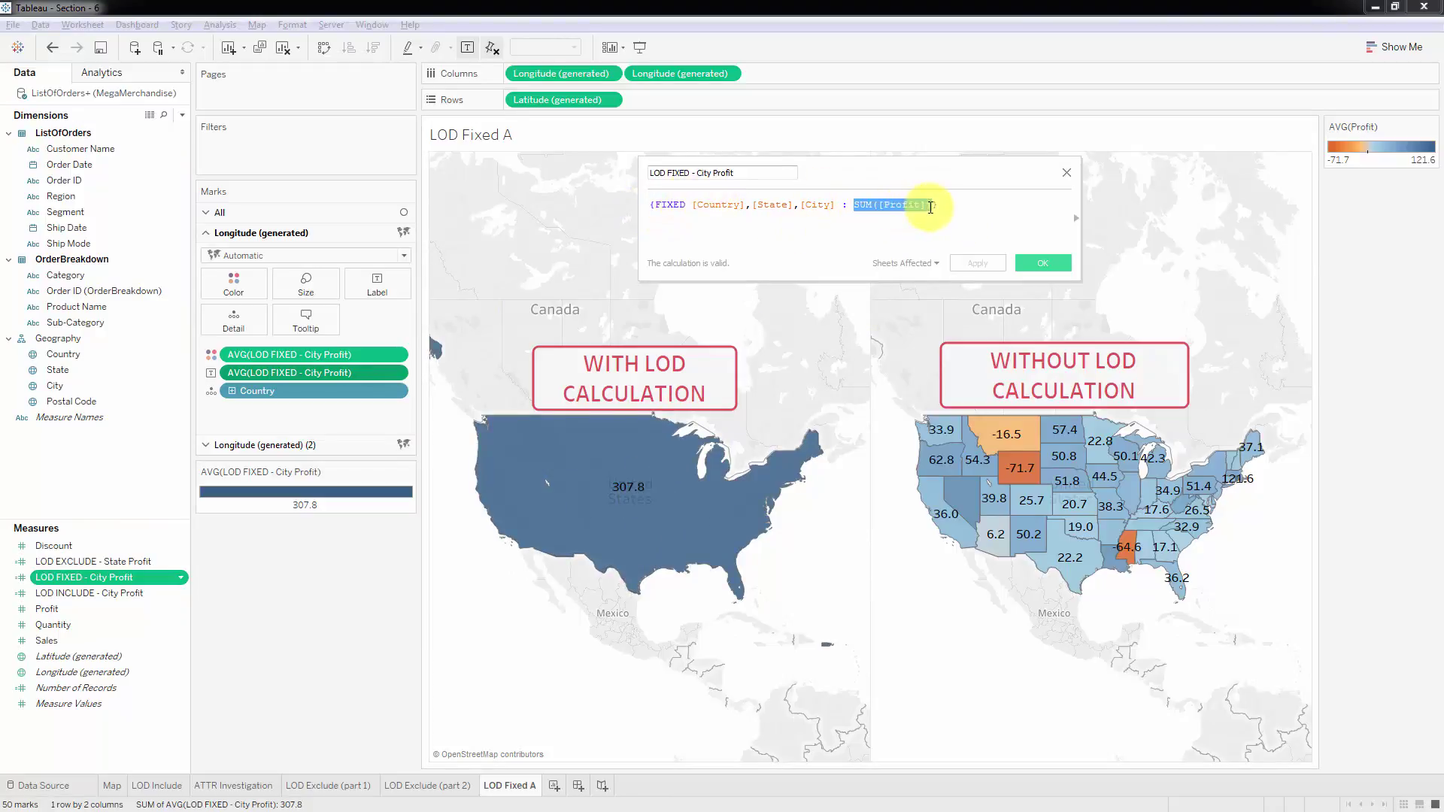
{"action": "left_click_drag", "start_coordinate": [841, 205], "coordinate": [695, 197]}
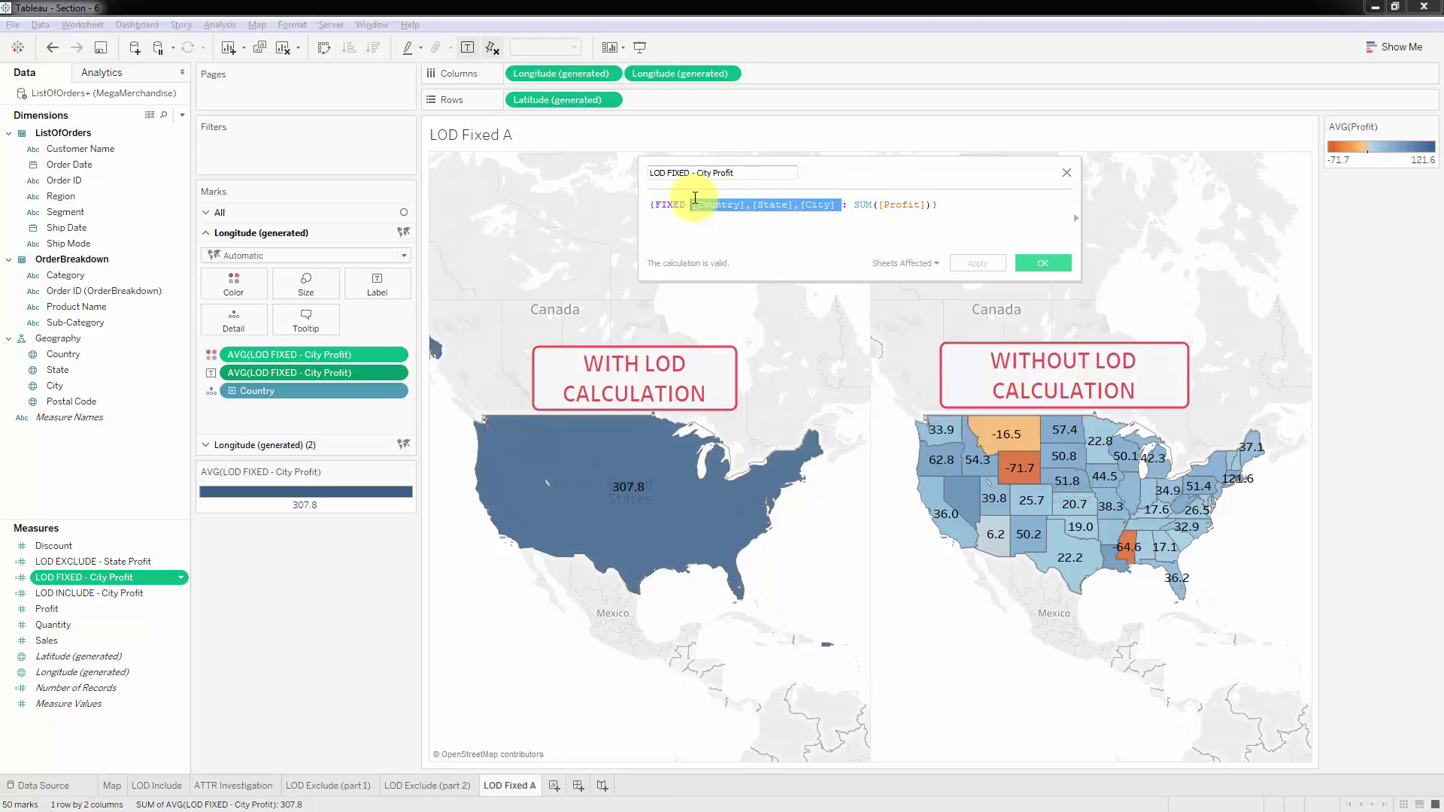
{"action": "left_click", "coordinate": [1068, 174]}
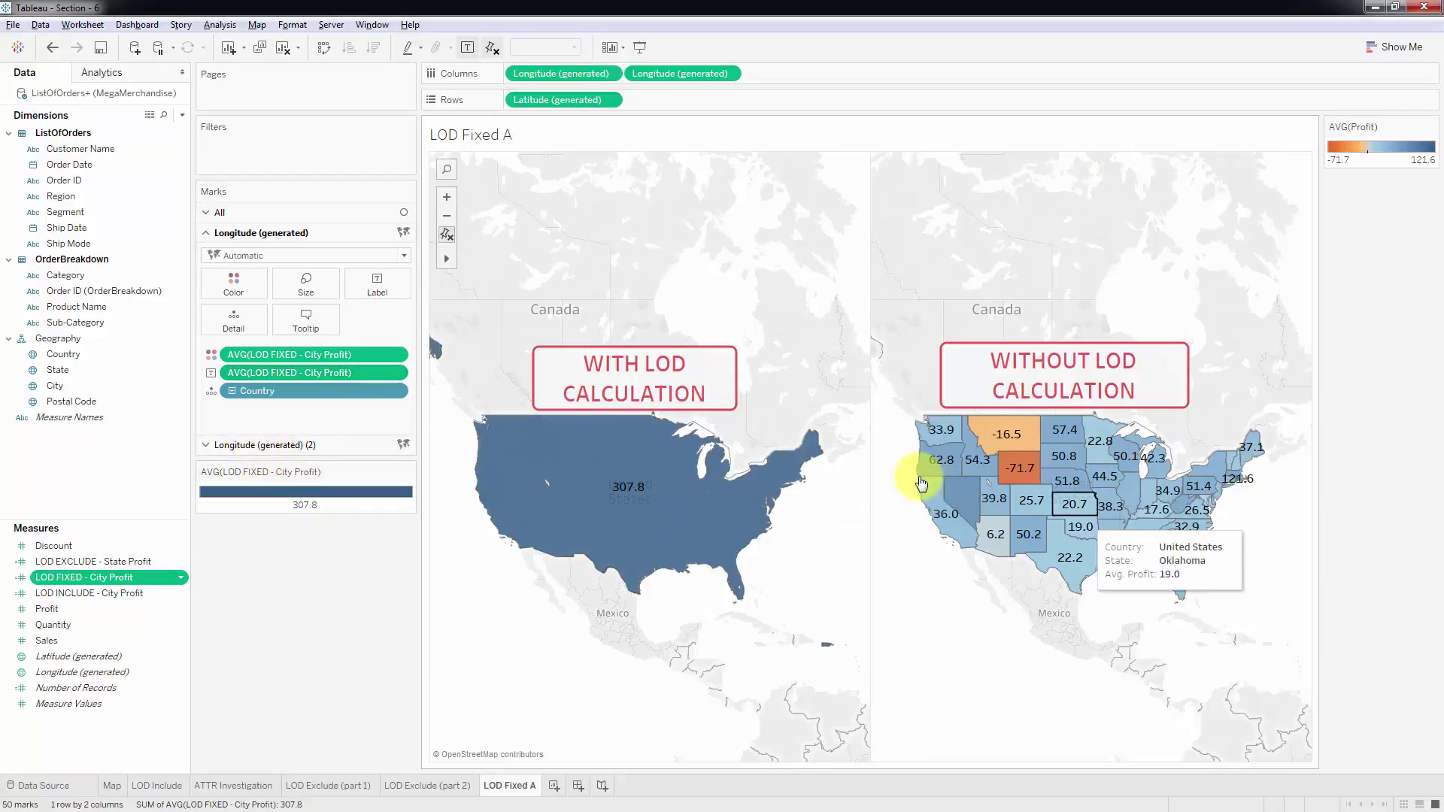
Remove State from the second map's marks so that its average profit is taken at Country level
{"action": "left_click", "coordinate": [327, 459]}
{"action": "left_click_drag", "start_coordinate": [274, 427], "coordinate": [322, 645]}
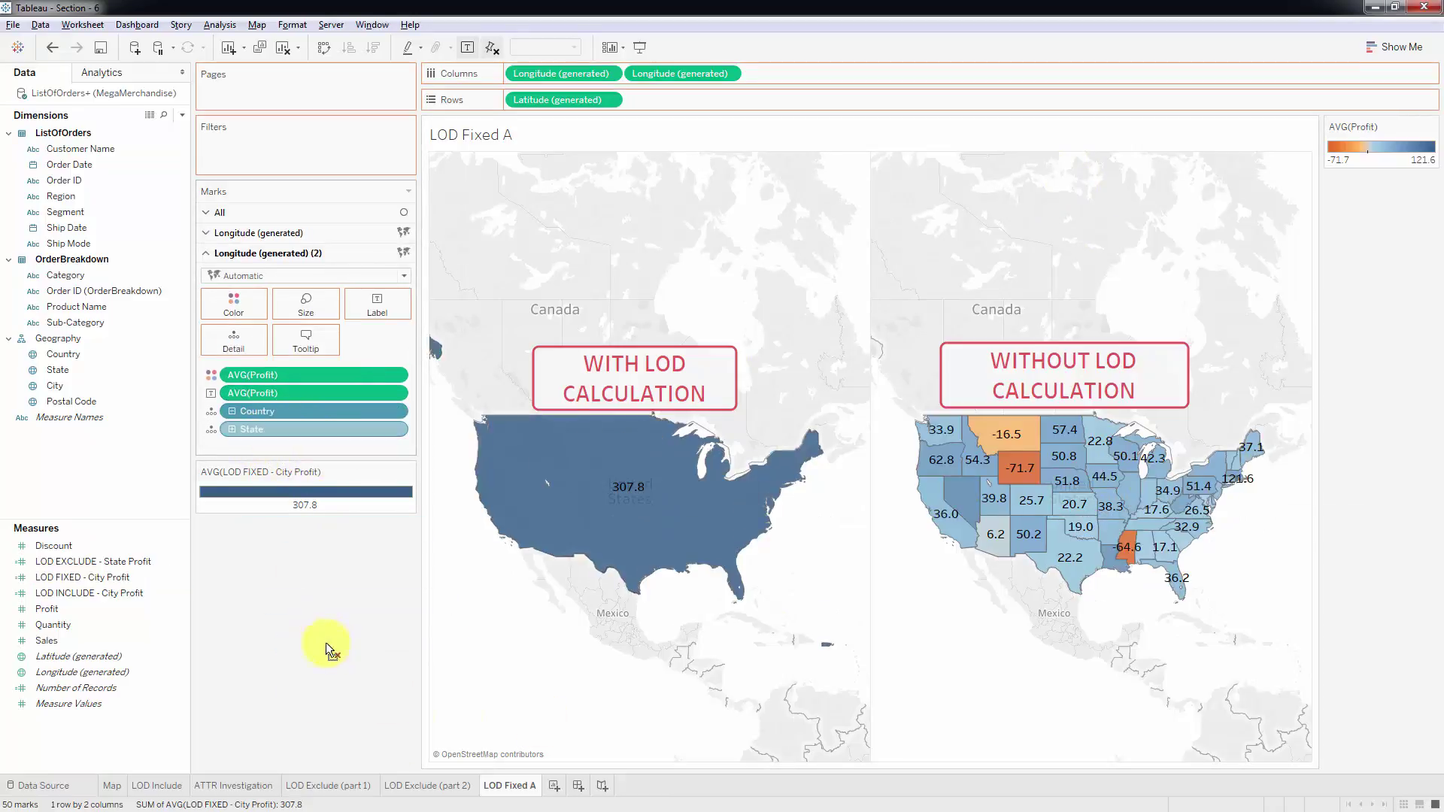
{"action": "mouse_move", "coordinate": [1095, 468]}
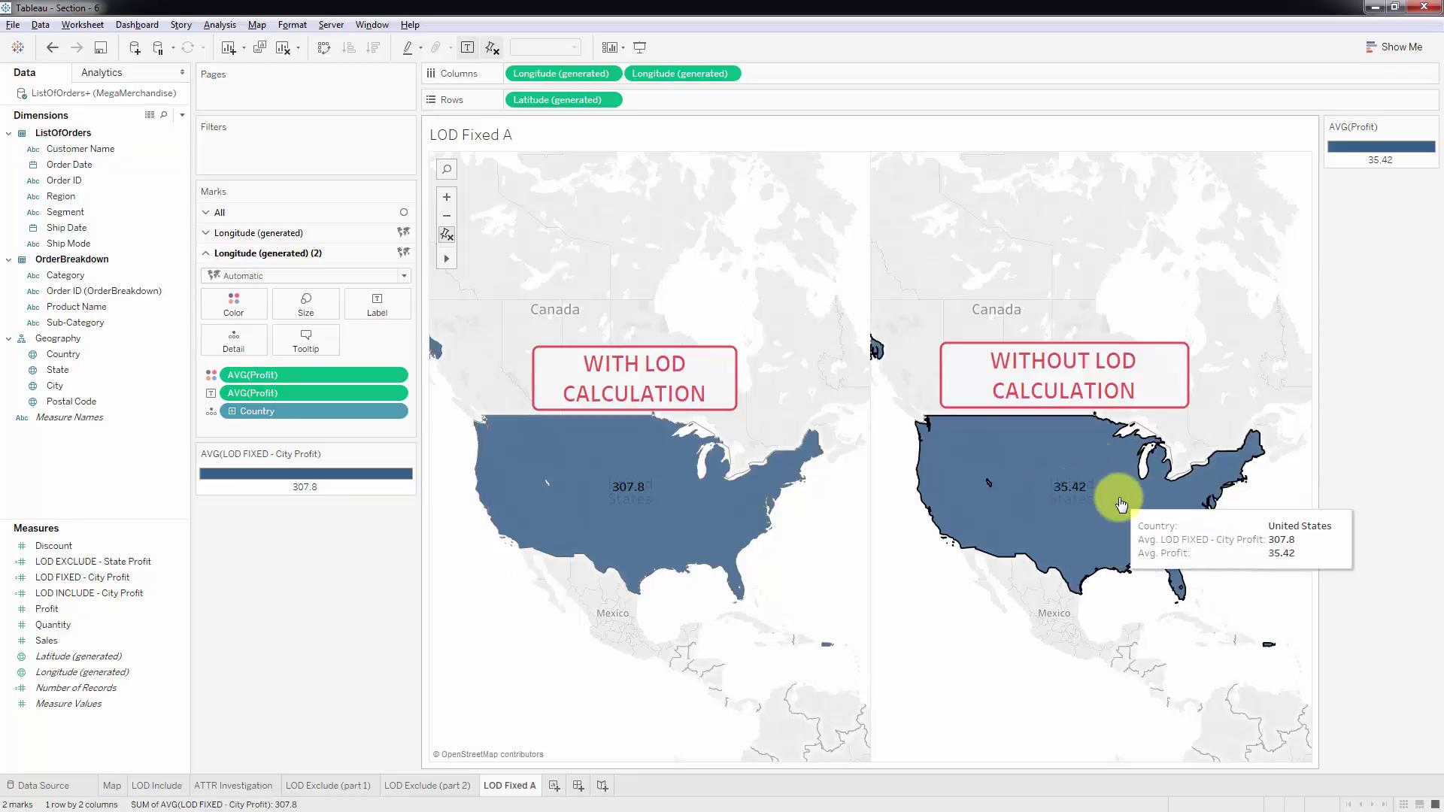
Change the font colour of the mark labels on both maps to white
{"action": "left_click", "coordinate": [370, 211]}
{"action": "left_click", "coordinate": [386, 260]}
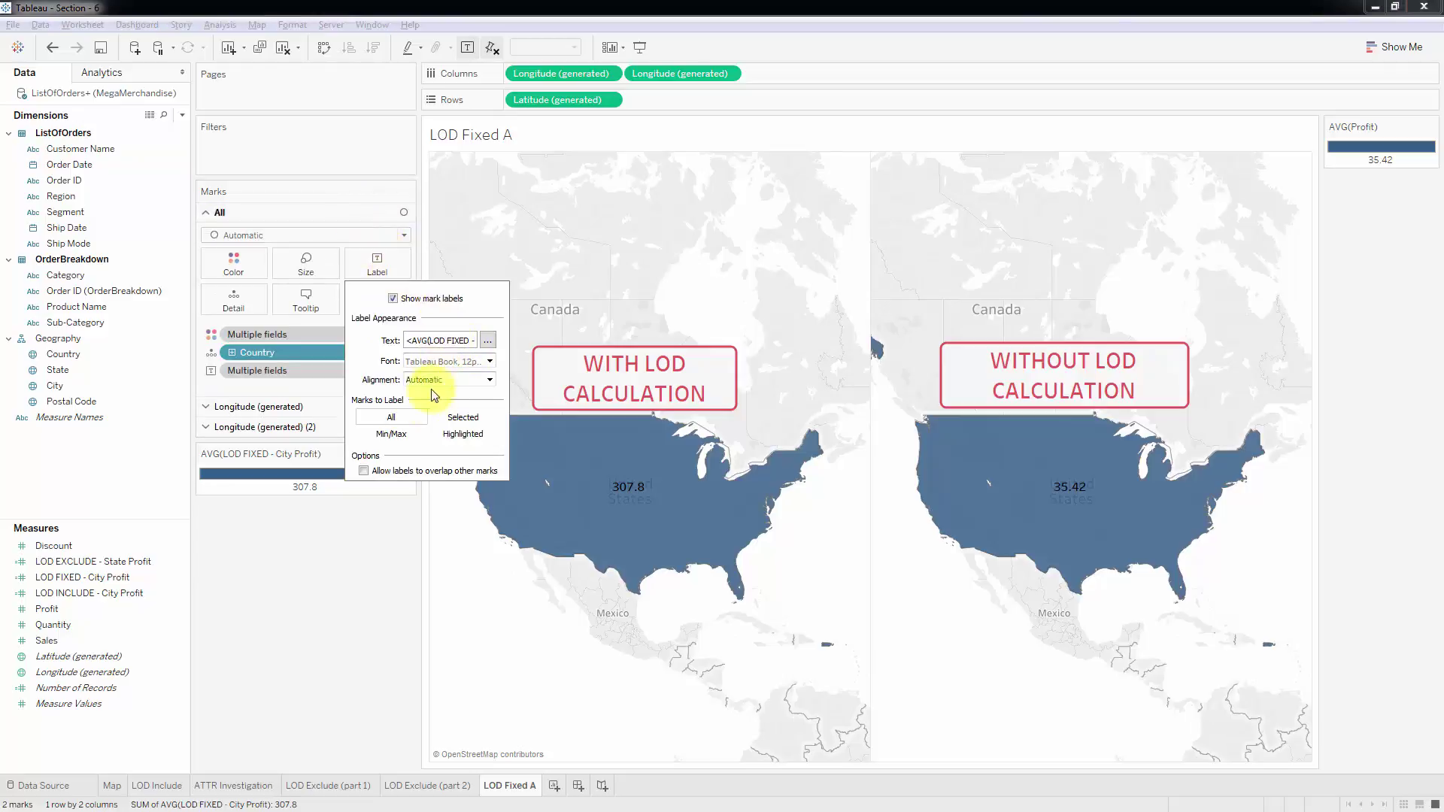
{"action": "left_click", "coordinate": [490, 361]}
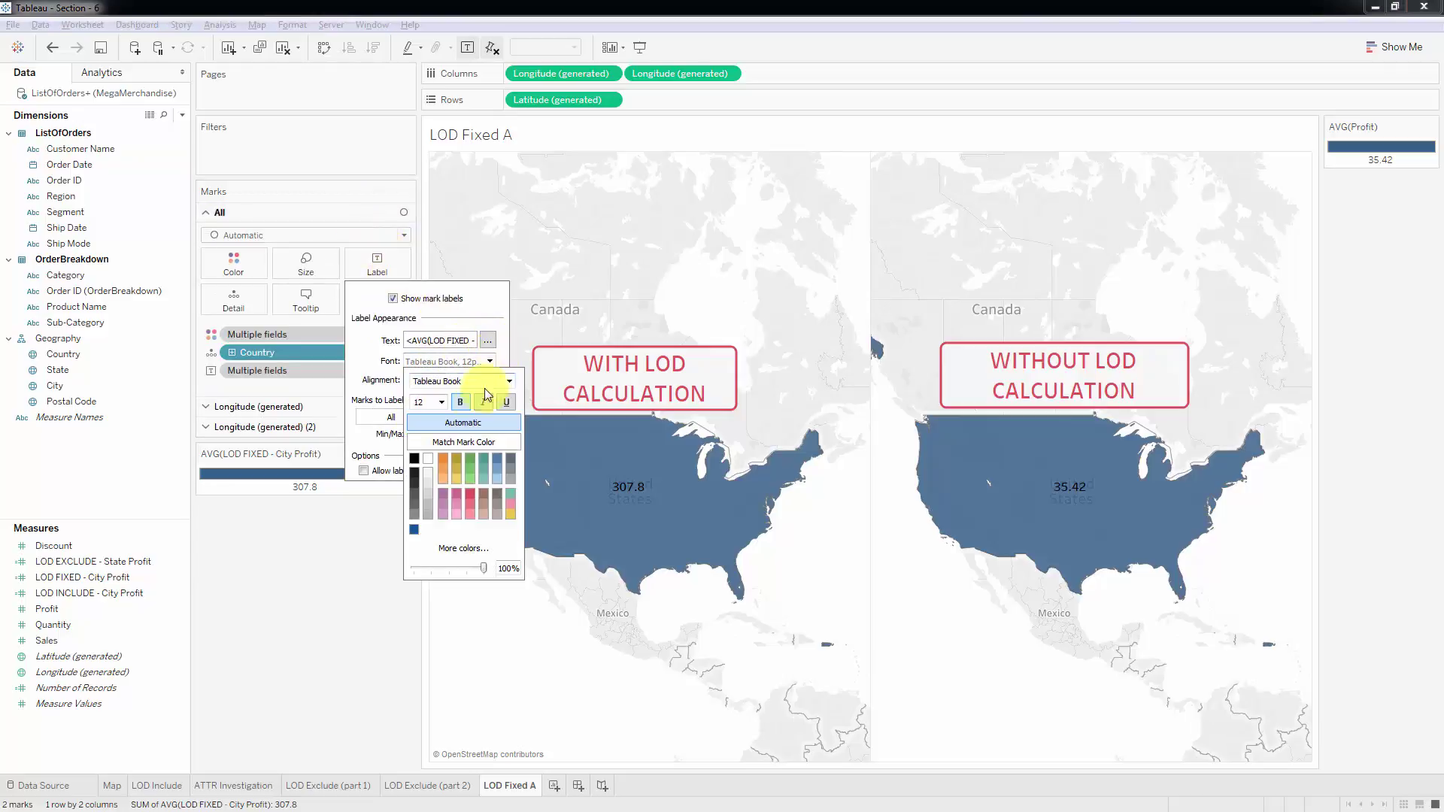
{"action": "left_click", "coordinate": [459, 401]}
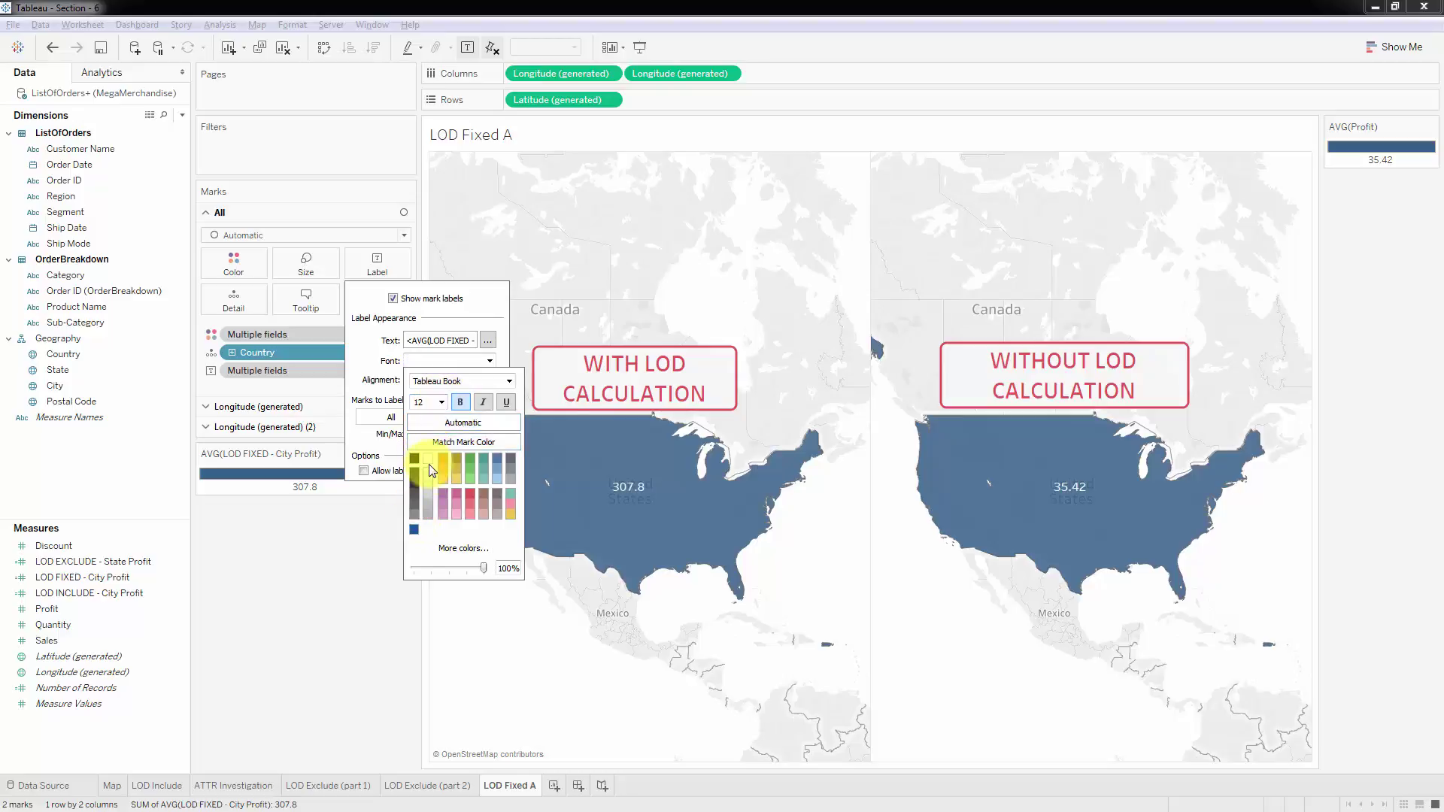
{"action": "left_click", "coordinate": [337, 658]}
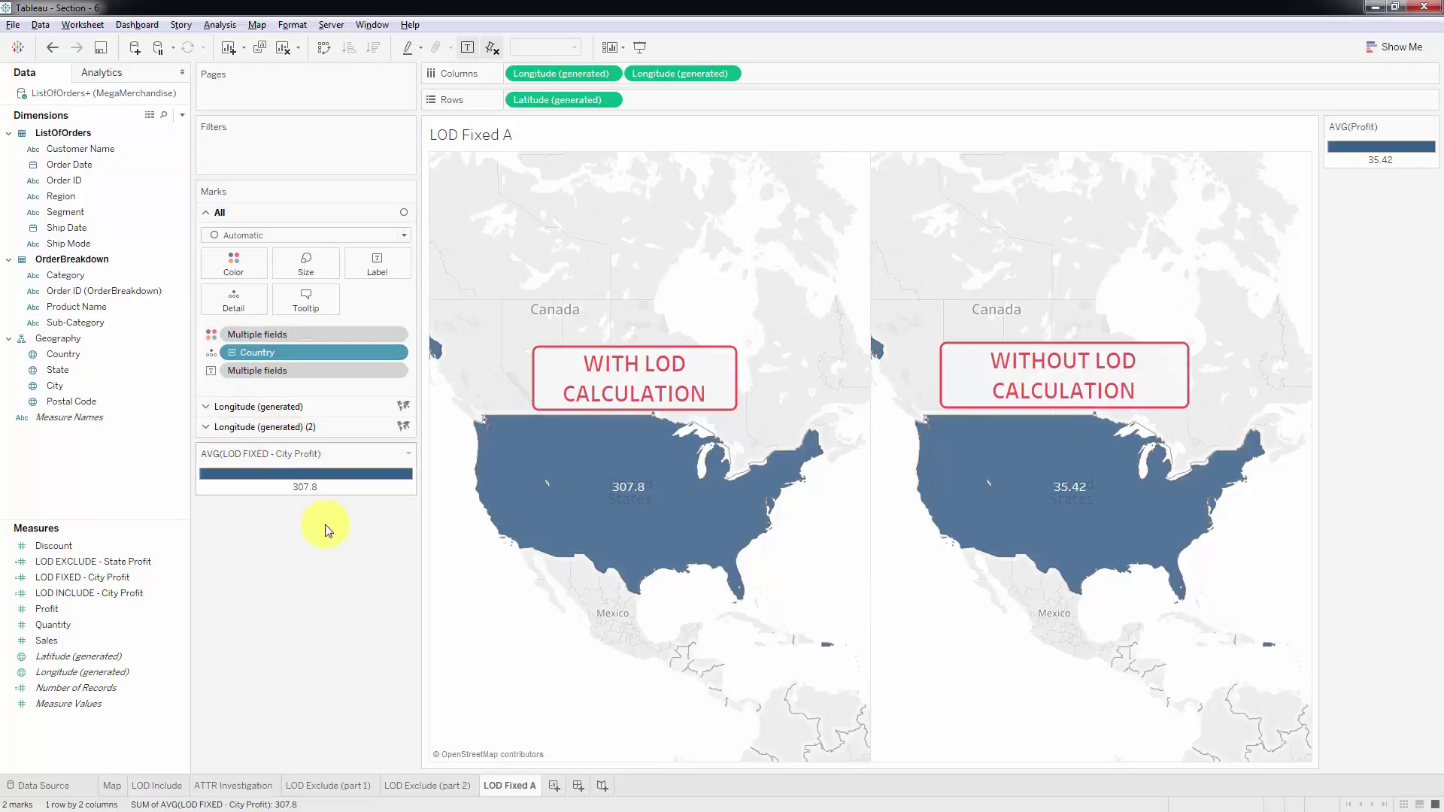
Undo the label font change and the removal of State from both maps
{"action": "key", "text": "ctrl+z"}
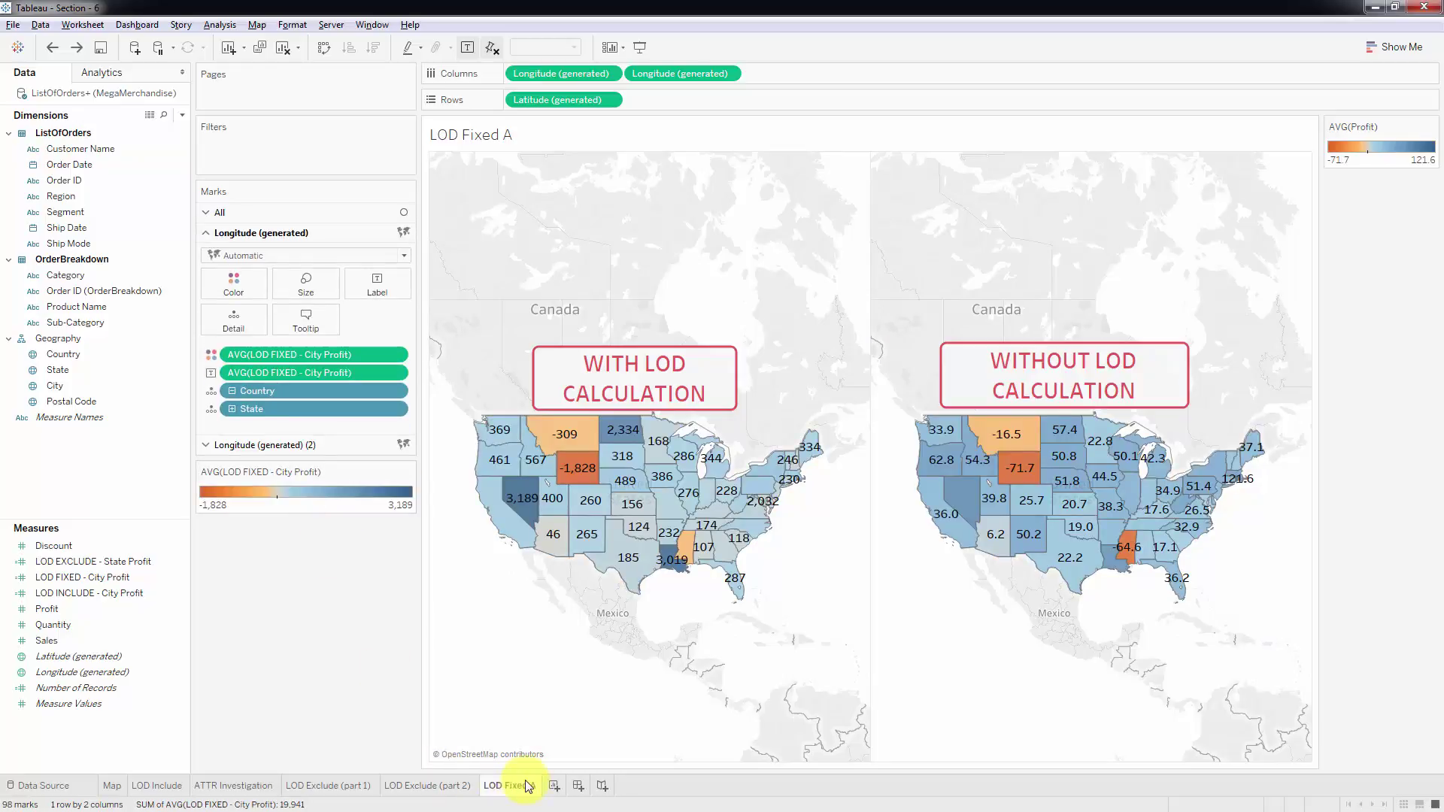
Duplicate the LOD Exclude (part 2) sheet and move the copy after LOD Fixed A
{"action": "left_click", "coordinate": [426, 787]}
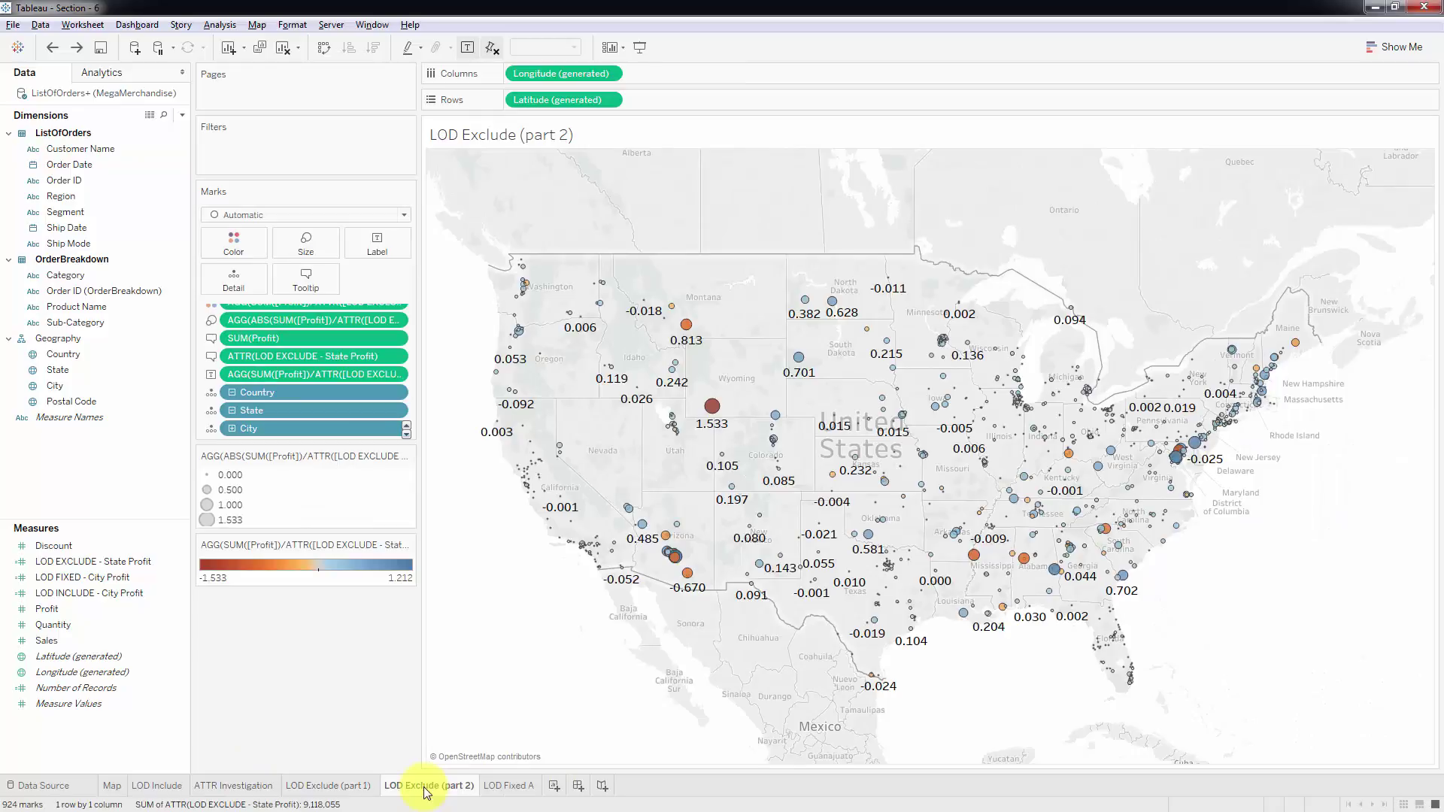
{"action": "right_click", "coordinate": [426, 786]}
{"action": "left_click", "coordinate": [513, 680]}
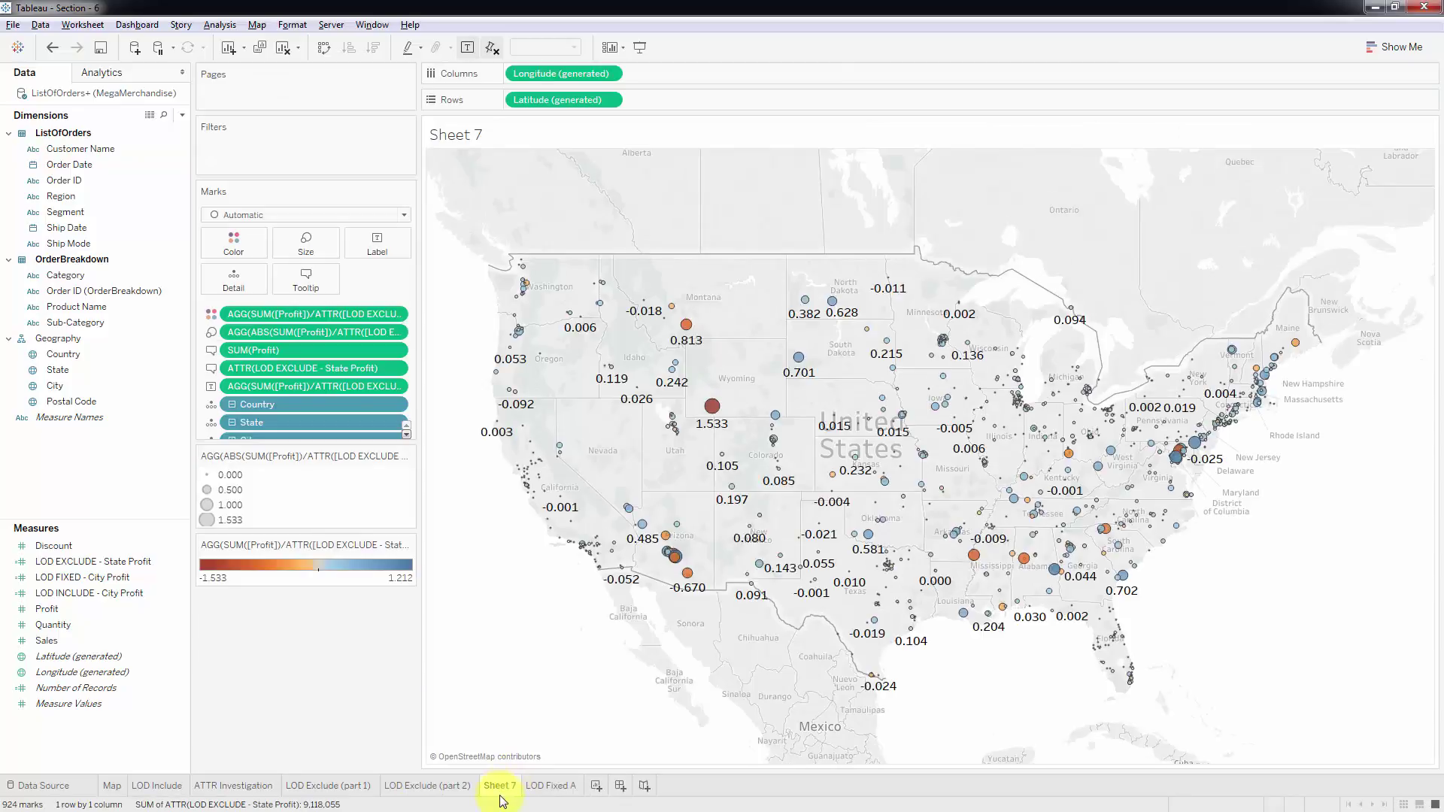
{"action": "left_click_drag", "start_coordinate": [581, 794], "coordinate": [581, 793]}
Rename the duplicated sheet as LOD Fixed B
{"action": "left_click", "coordinate": [419, 789]}
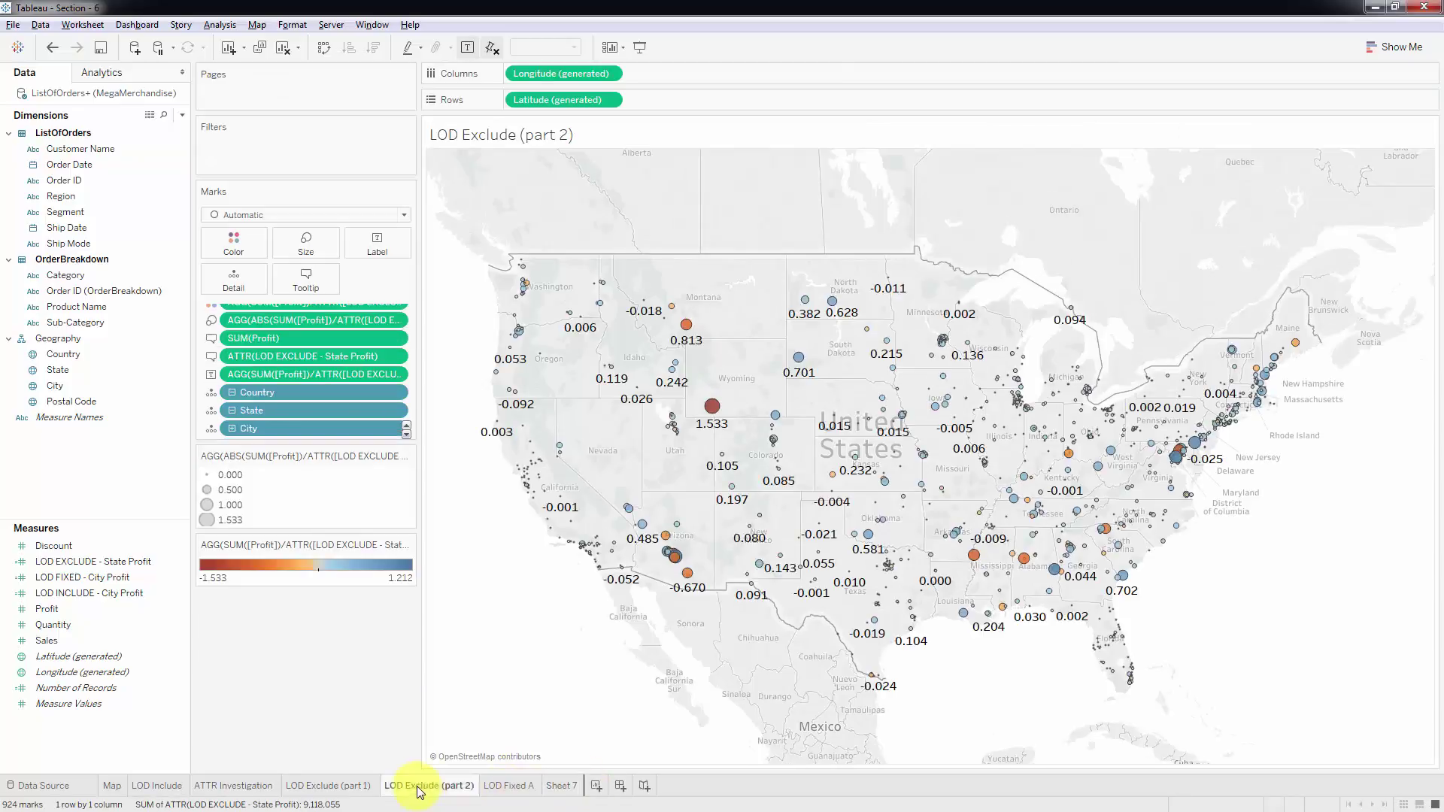
{"action": "double_click", "coordinate": [560, 785]}
{"action": "type", "text": "LOD Exclude (part 2)"}
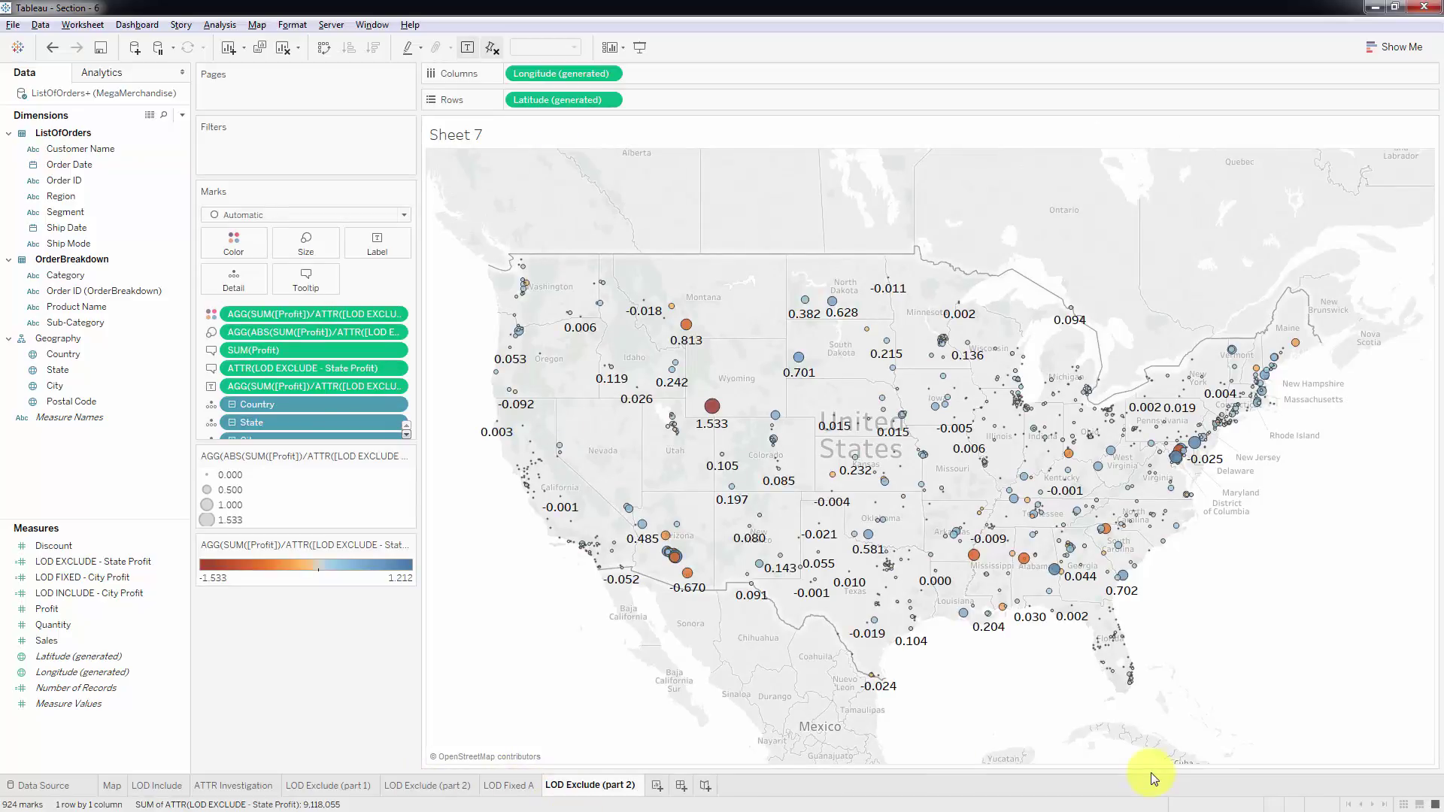
{"action": "key", "text": "BackSpace"}
{"action": "key", "text": "BackSpace"}
{"action": "key", "text": "BackSpace"}
{"action": "key", "text": "BackSpace"}
{"action": "key", "text": "BackSpace"}
{"action": "key", "text": "BackSpace"}
{"action": "key", "text": "BackSpace"}
{"action": "key", "text": "BackSpace"}
{"action": "key", "text": "BackSpace"}
{"action": "key", "text": "BackSpace"}
{"action": "key", "text": "BackSpace"}
{"action": "key", "text": "BackSpace"}
{"action": "key", "text": "BackSpace"}
{"action": "key", "text": "BackSpace"}
{"action": "key", "text": "BackSpace"}
{"action": "key", "text": "BackSpace"}
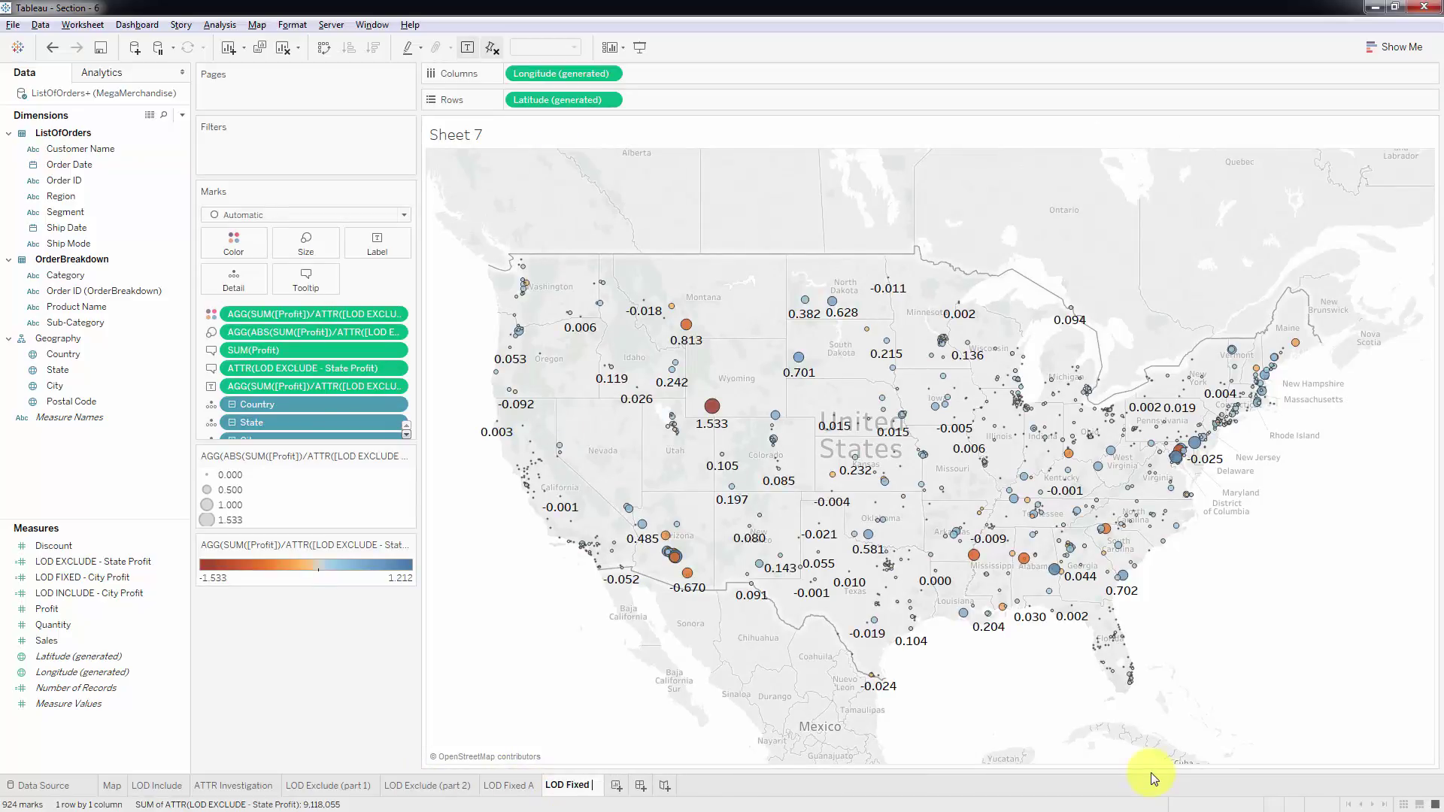
{"action": "key", "text": "Return"}
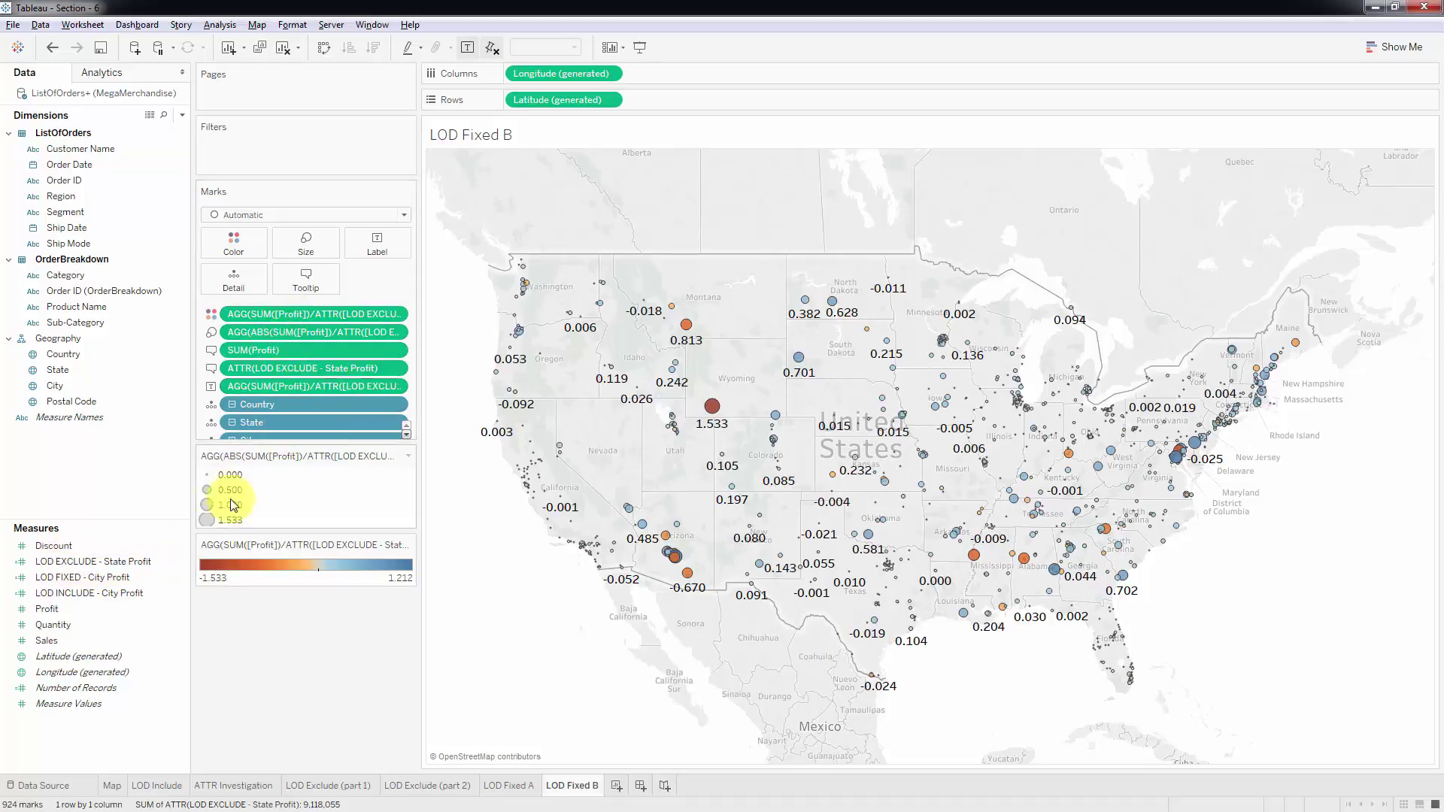
Duplicate the LOD EXCLUDE - State Profit measure and open the copy's formula for editing
{"action": "left_click", "coordinate": [92, 564]}
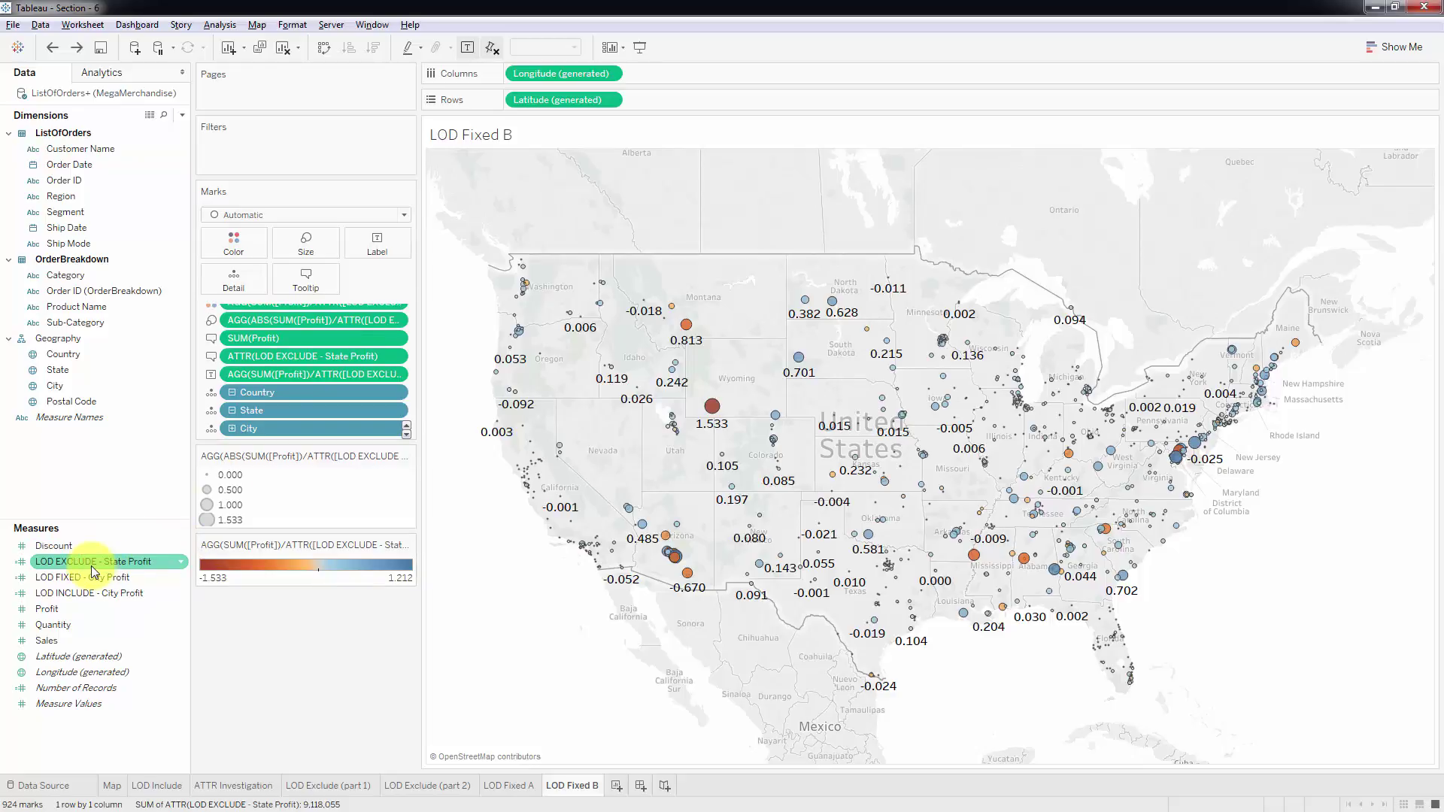
{"action": "right_click", "coordinate": [93, 570]}
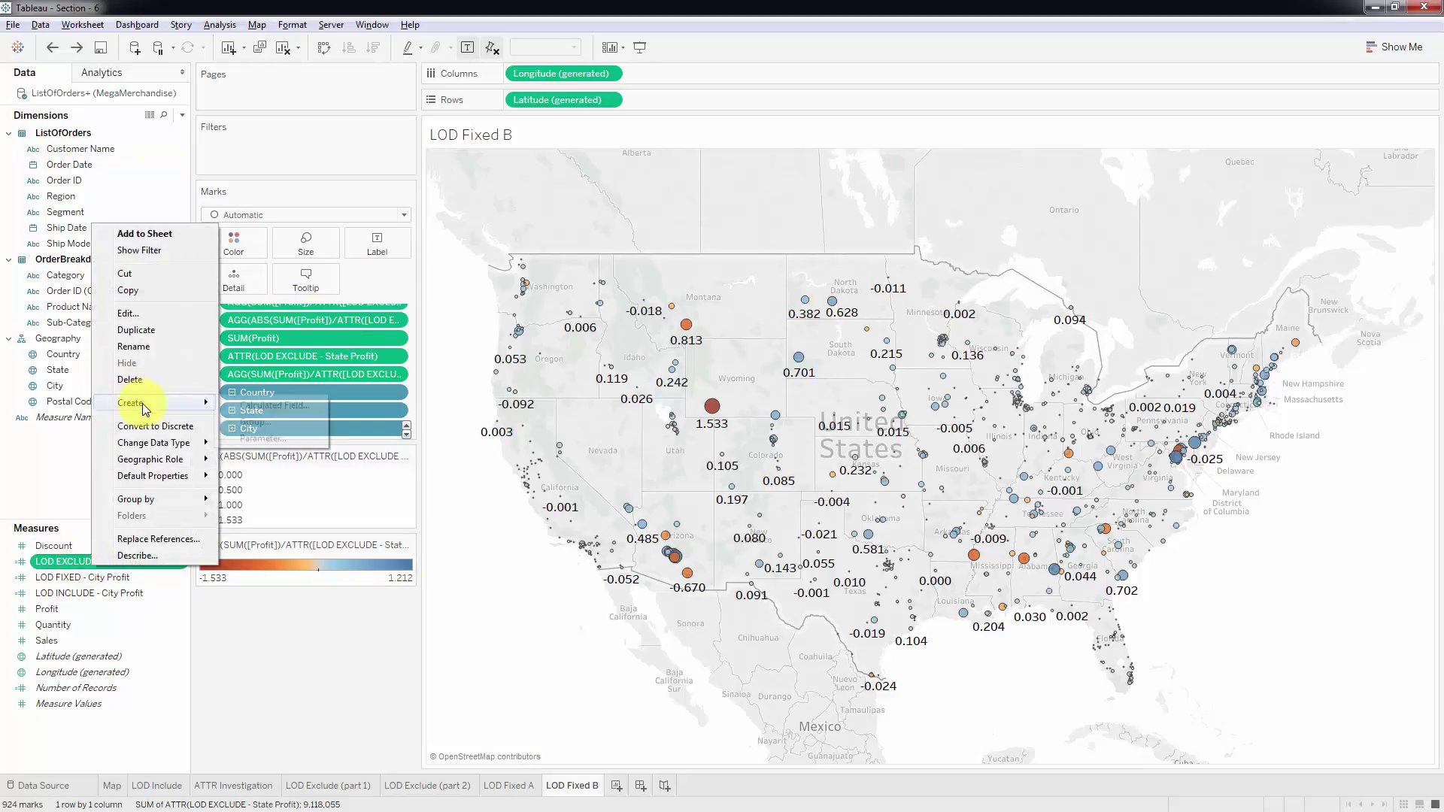
{"action": "left_click", "coordinate": [136, 330]}
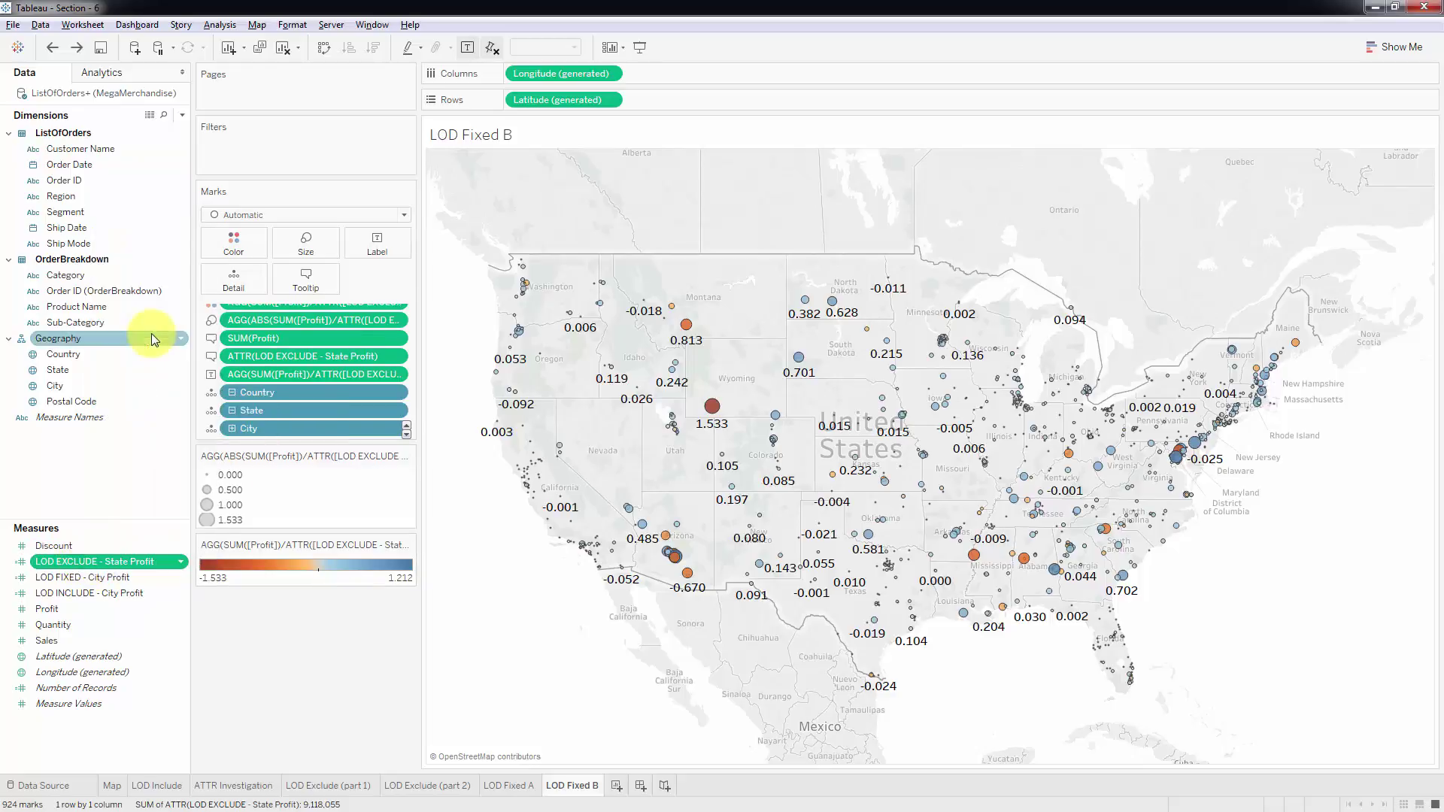
{"action": "left_click", "coordinate": [106, 564]}
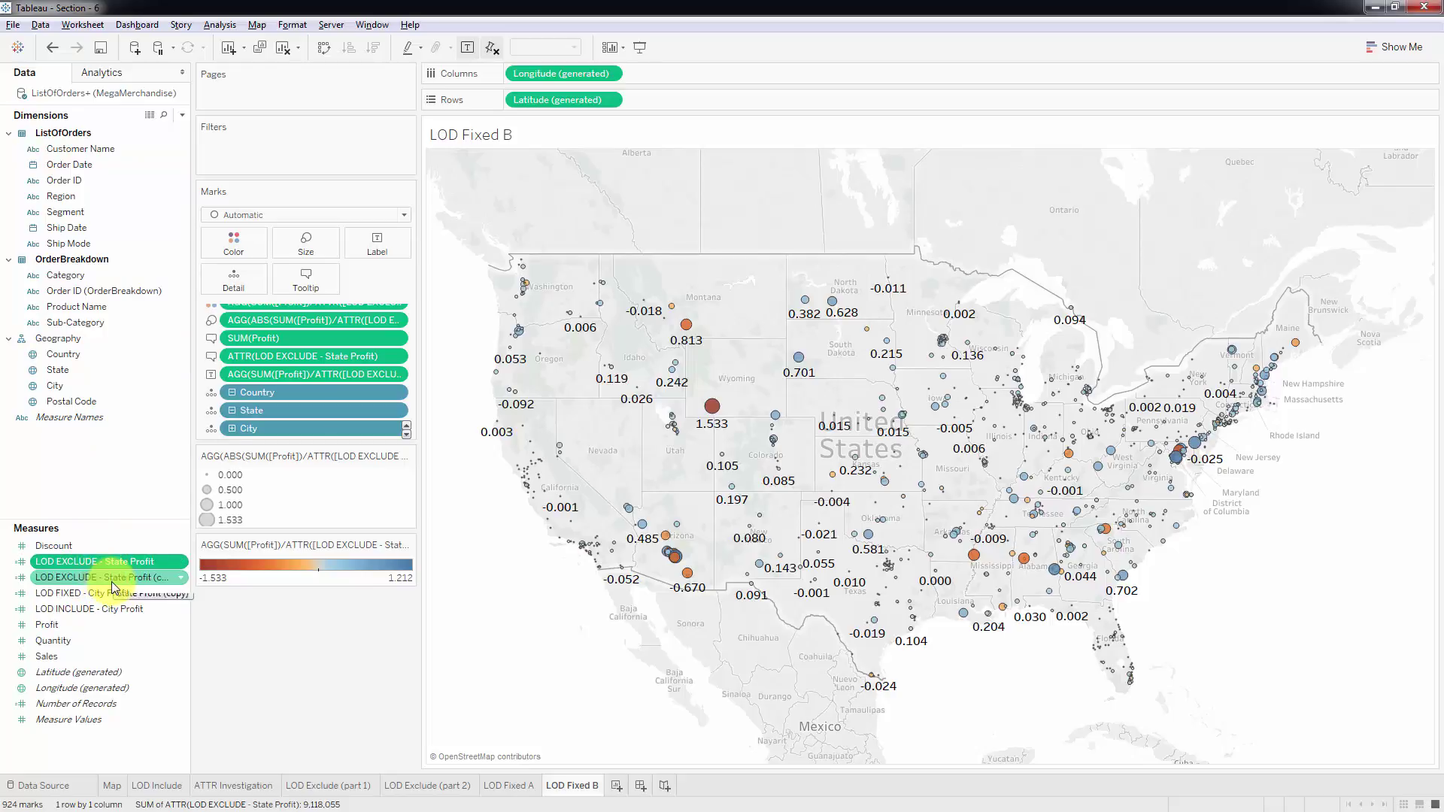
{"action": "right_click", "coordinate": [112, 581]}
{"action": "left_click", "coordinate": [146, 336]}
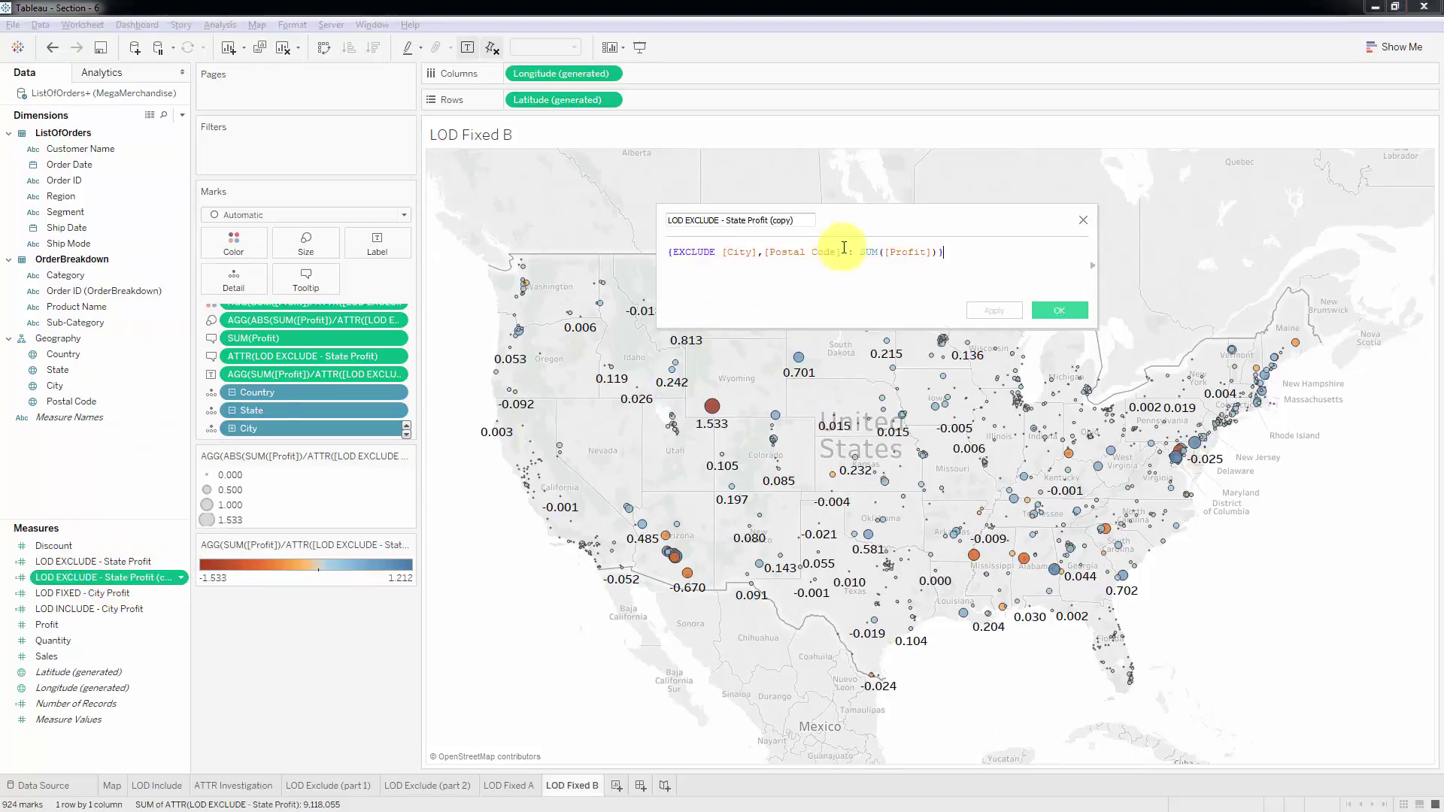
Remove City from the marks of the LOD Fixed B map while keeping the calculation editor open
{"action": "left_click", "coordinate": [252, 433]}
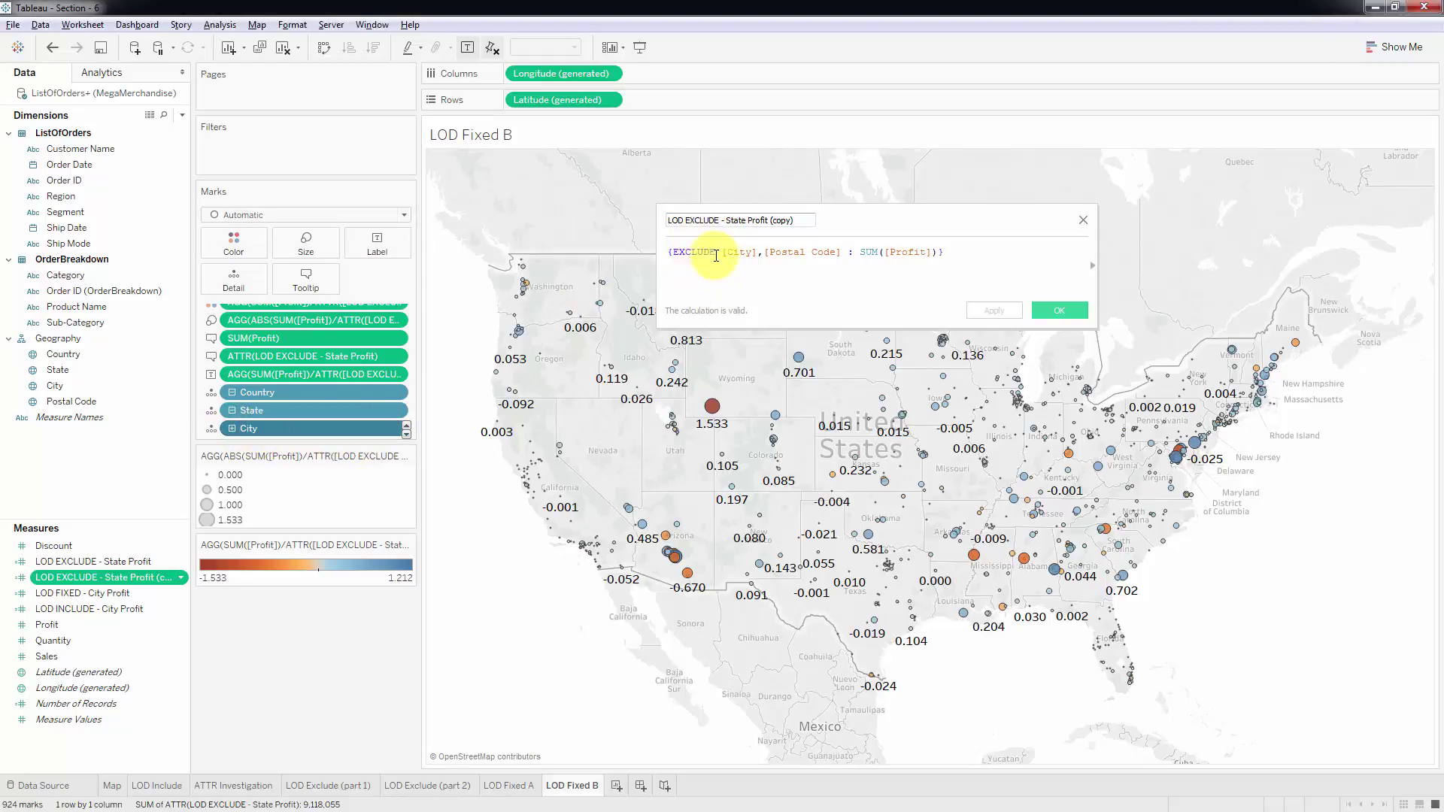
{"action": "left_click_drag", "start_coordinate": [263, 427], "coordinate": [282, 647]}
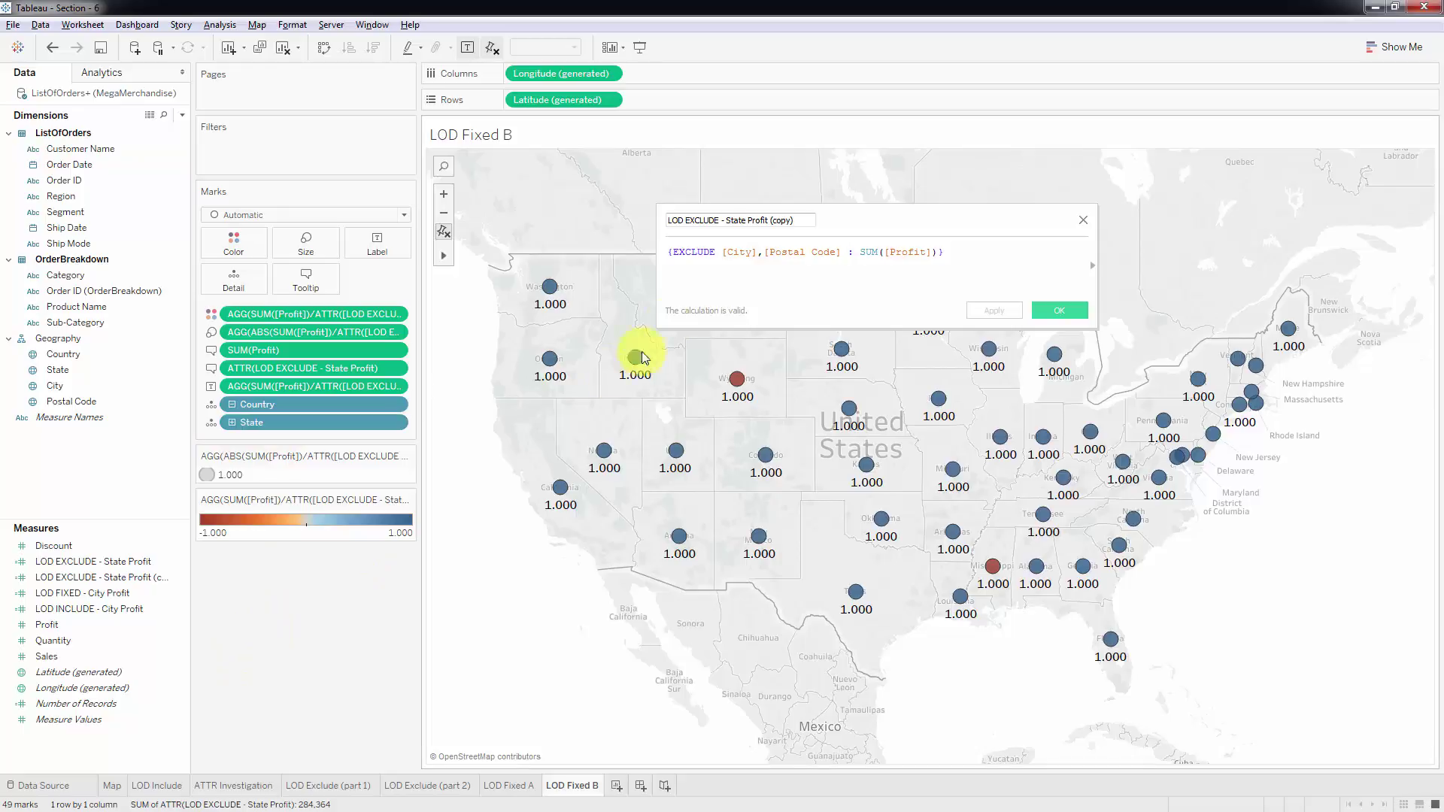
Rename the copied calculation as LOD FIXED - State Profit
{"action": "double_click", "coordinate": [703, 223]}
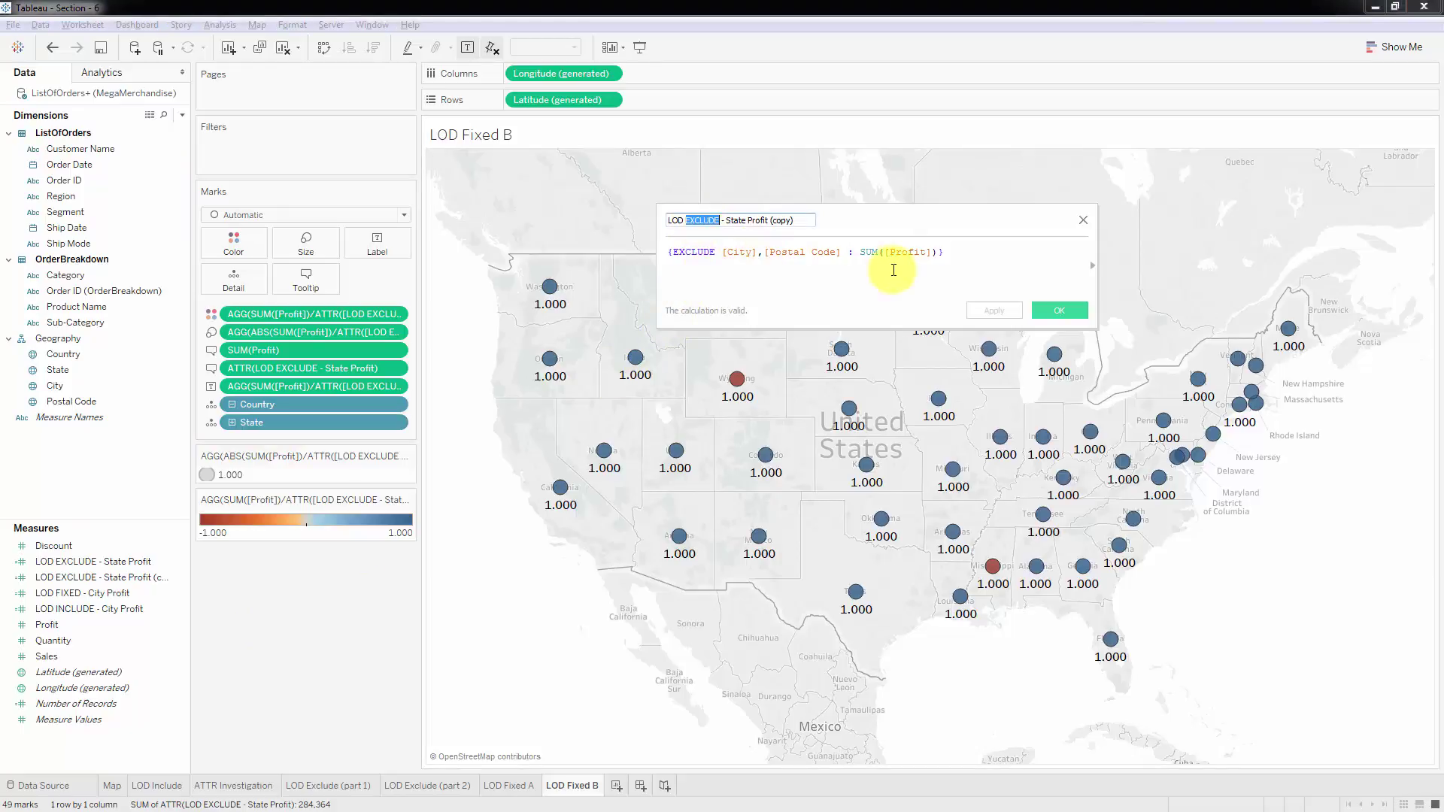
{"action": "type", "text": "FIXED"}
{"action": "key", "text": "End"}
{"action": "key", "text": "BackSpace"}
{"action": "key", "text": "BackSpace"}
{"action": "key", "text": "BackSpace"}
{"action": "key", "text": "BackSpace"}
{"action": "key", "text": "BackSpace"}
{"action": "key", "text": "BackSpace"}
{"action": "key", "text": "BackSpace"}
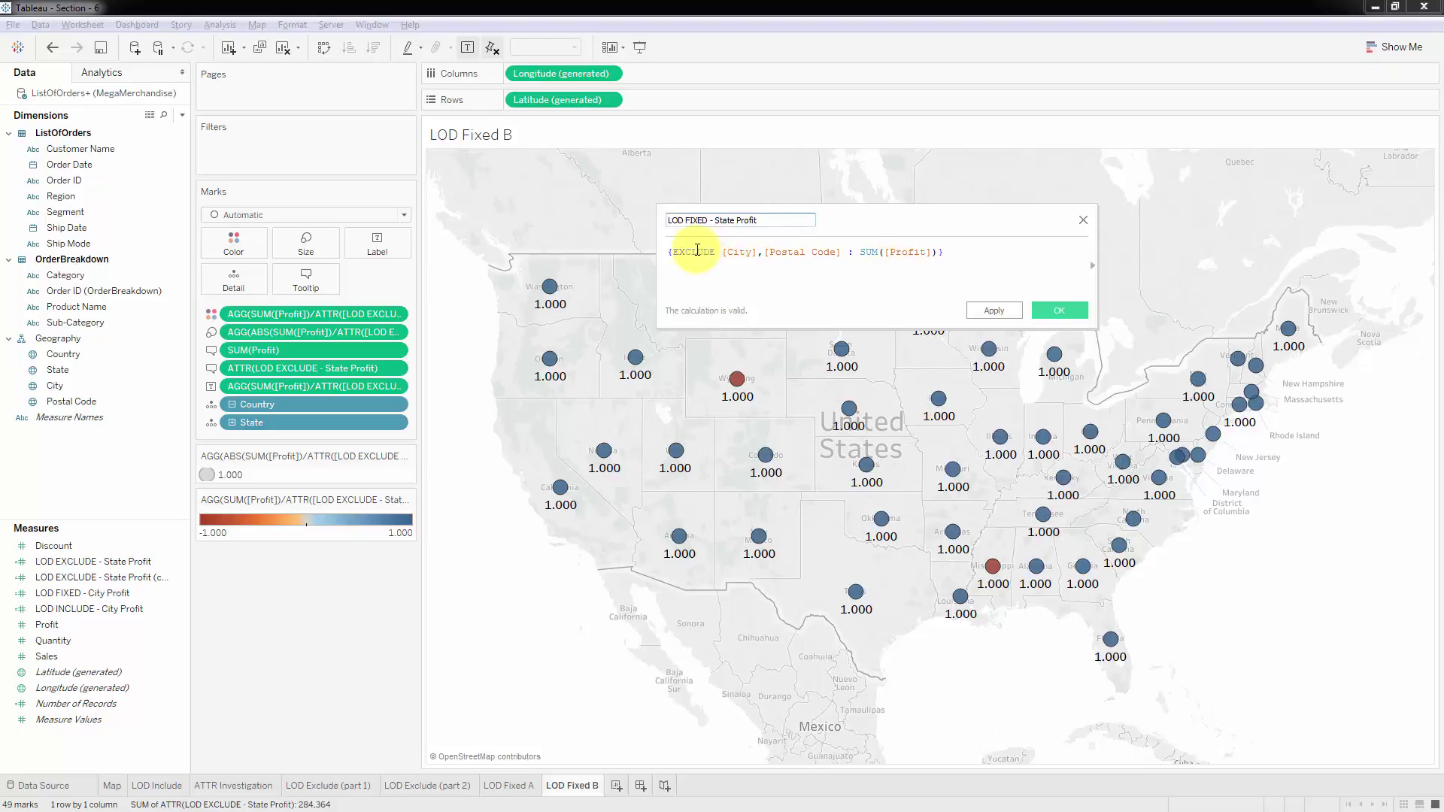
Change the calculation's formula to {FIXED [Country],[State] : SUM([Profit])}
{"action": "double_click", "coordinate": [692, 252]}
{"action": "type", "text": "FIXED"}
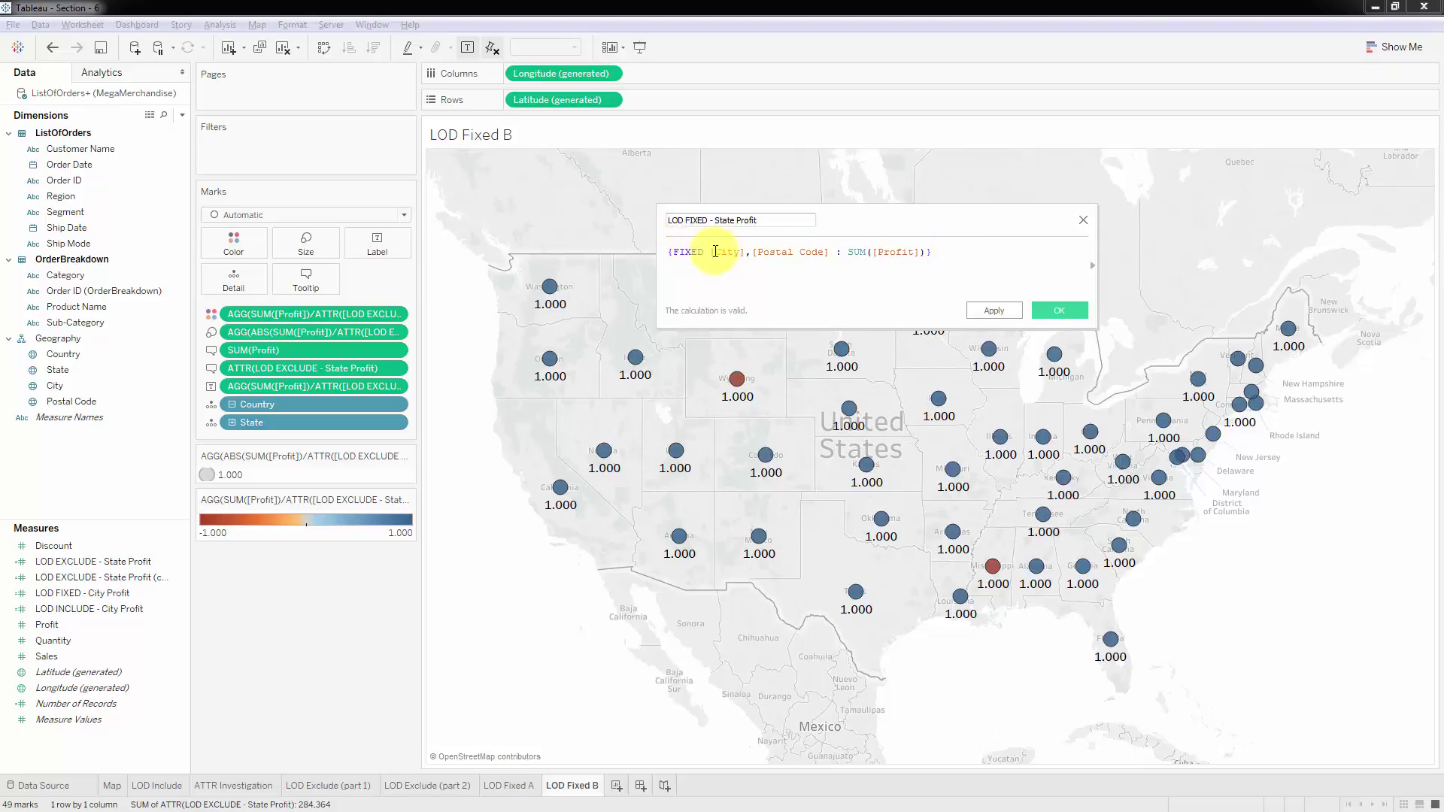
{"action": "left_click_drag", "start_coordinate": [714, 252], "coordinate": [829, 251]}
{"action": "key", "text": "BackSpace"}
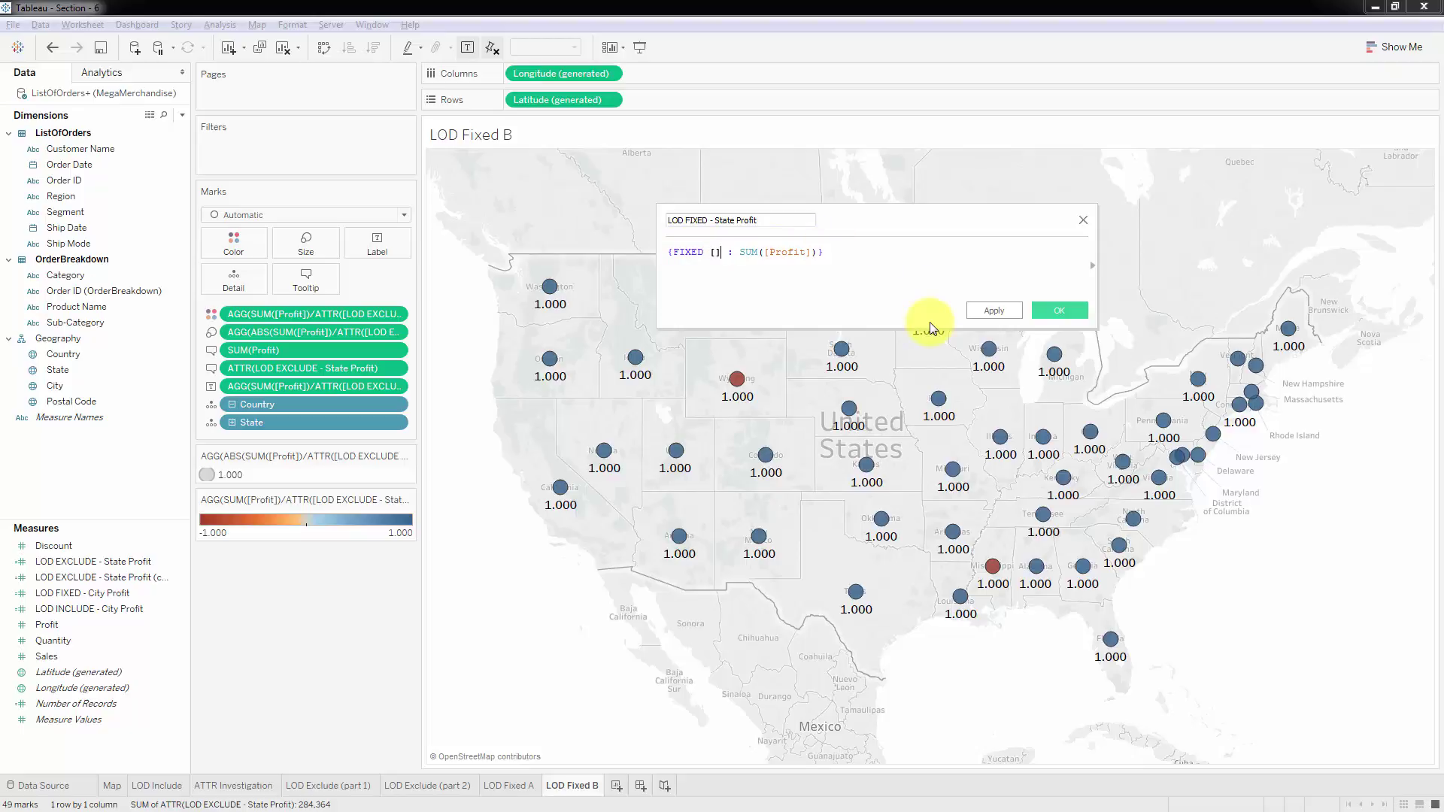
{"action": "type", "text": "[],[]"}
{"action": "type", "text": "Cou"}
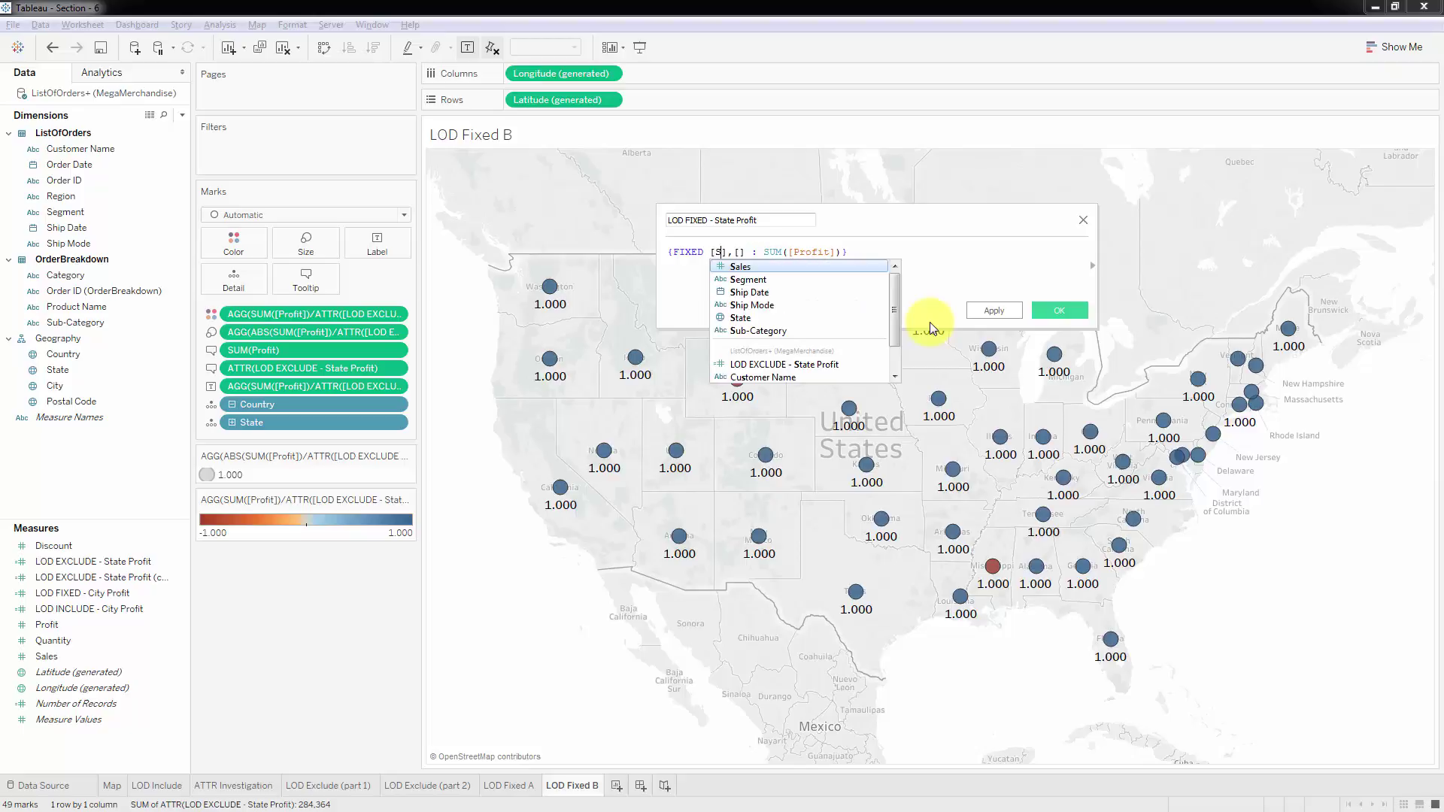
{"action": "key", "text": "Return"}
{"action": "type", "text": "State"}
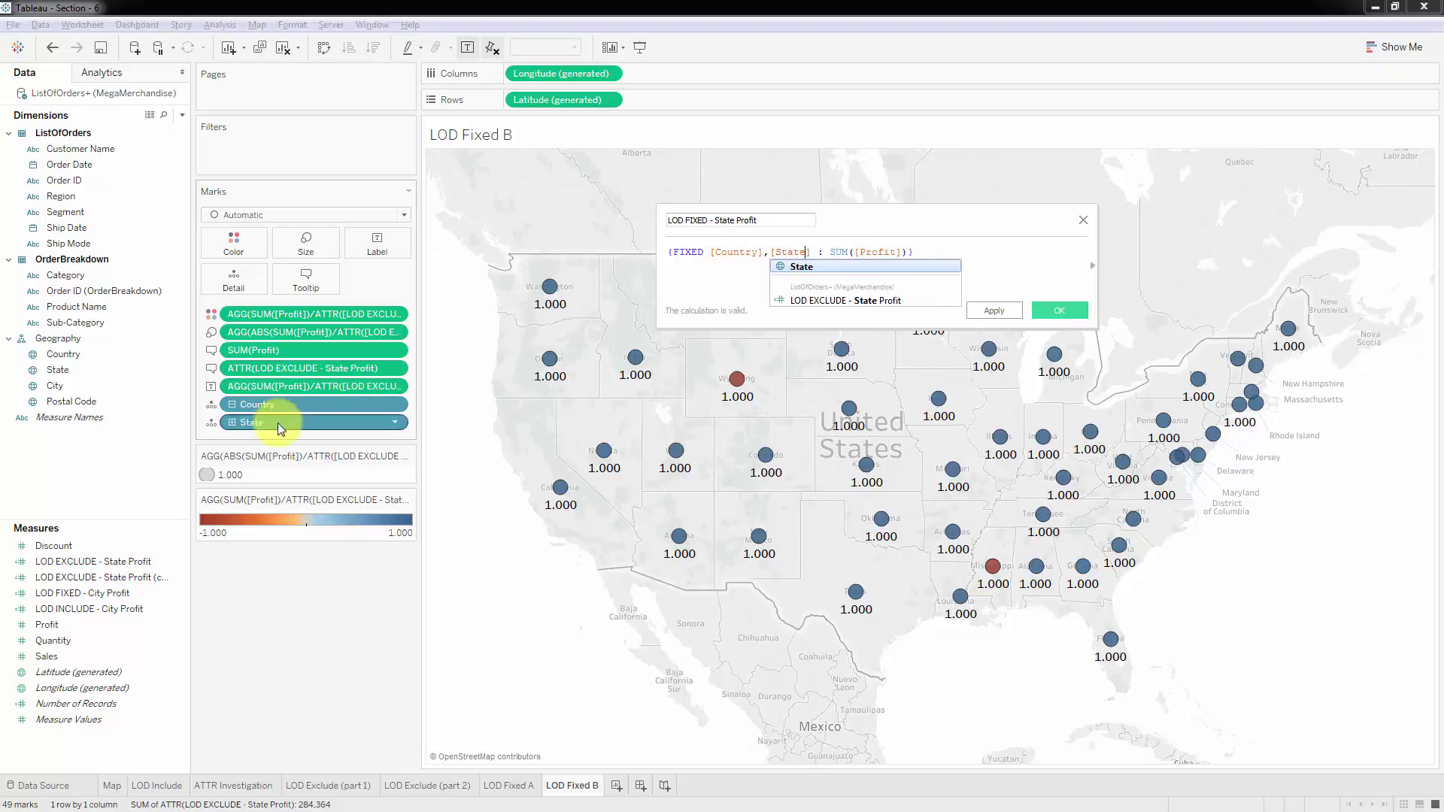
{"action": "left_click", "coordinate": [271, 658]}
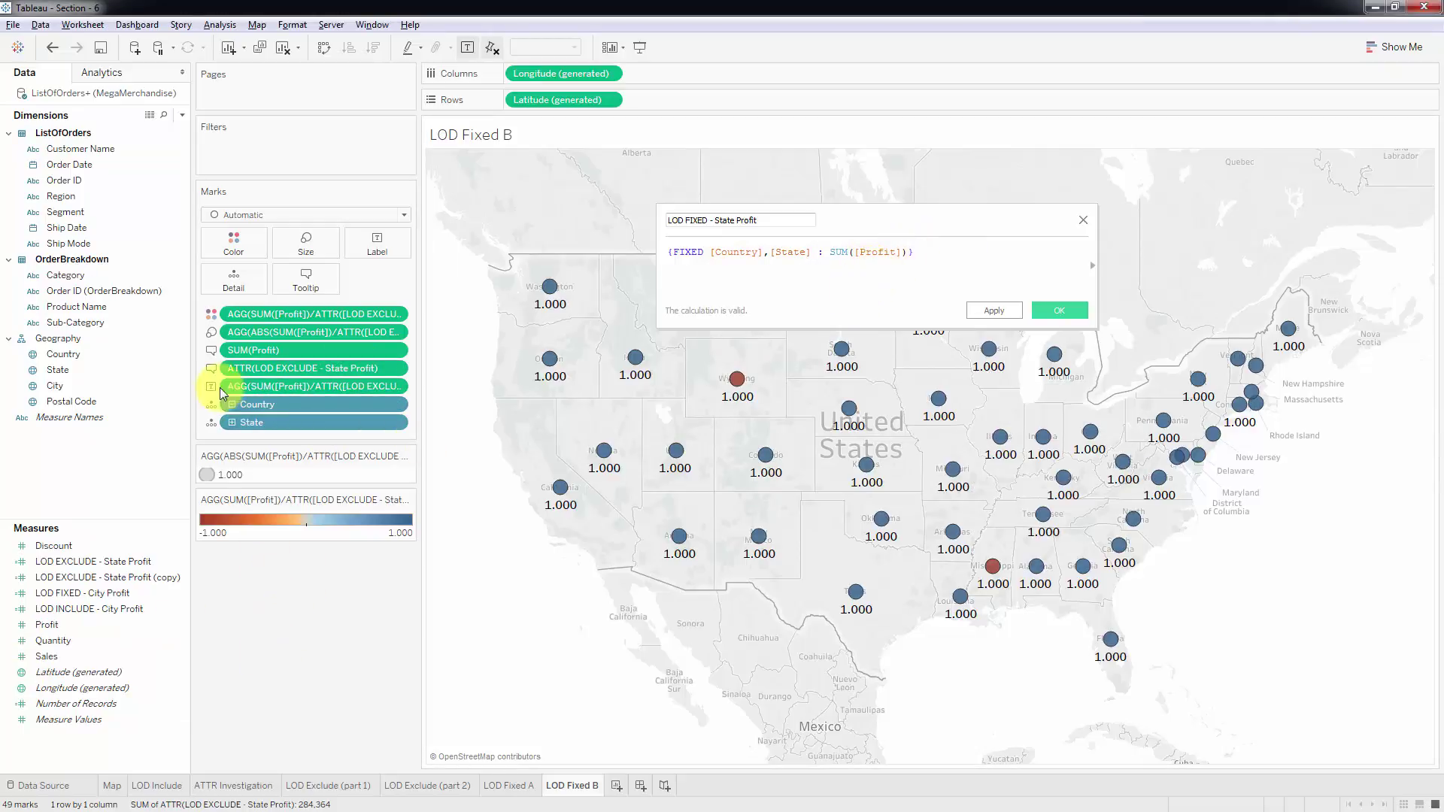
Drill the map marks down from State to City and save the LOD FIXED - State Profit calculation
{"action": "left_click", "coordinate": [233, 422]}
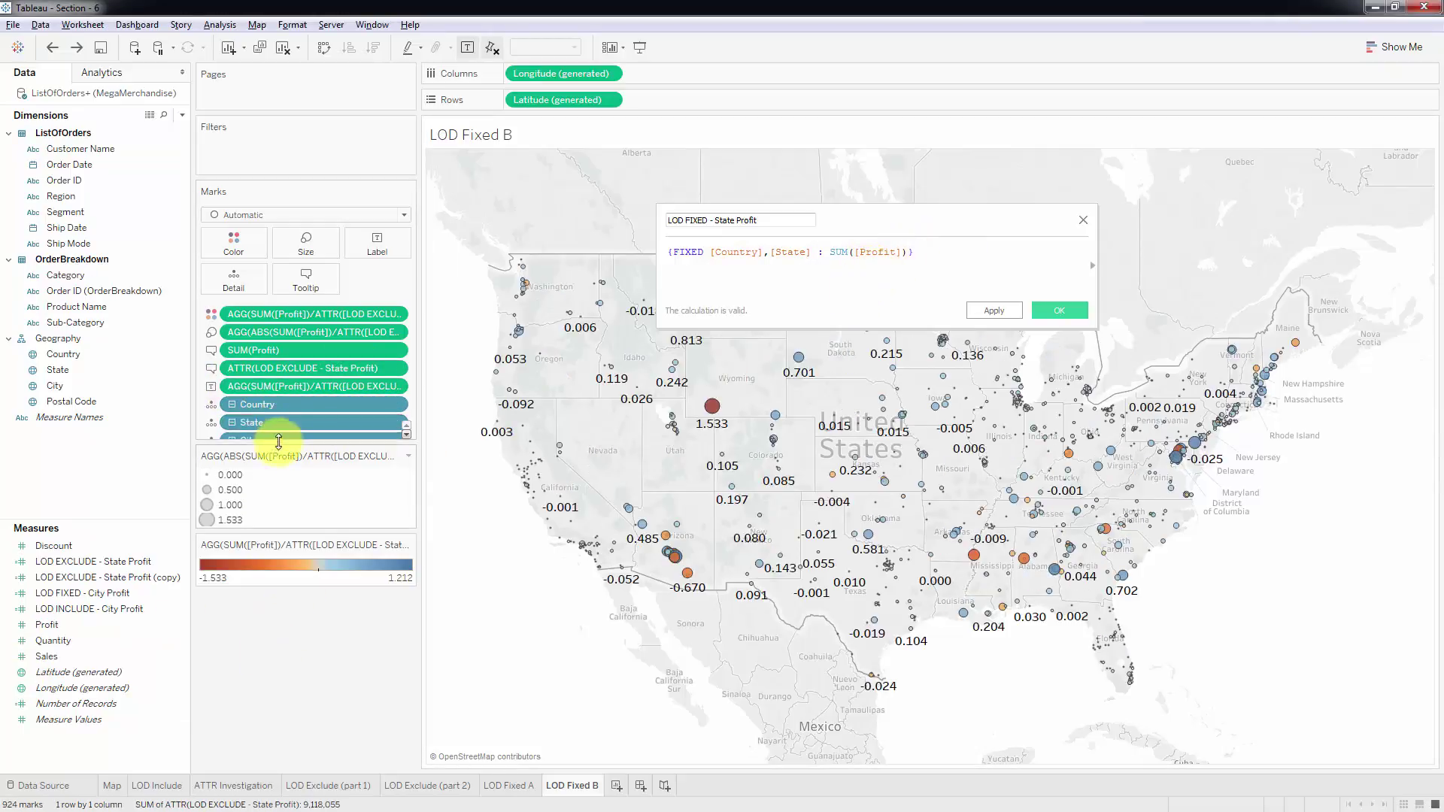
{"action": "left_click", "coordinate": [407, 434]}
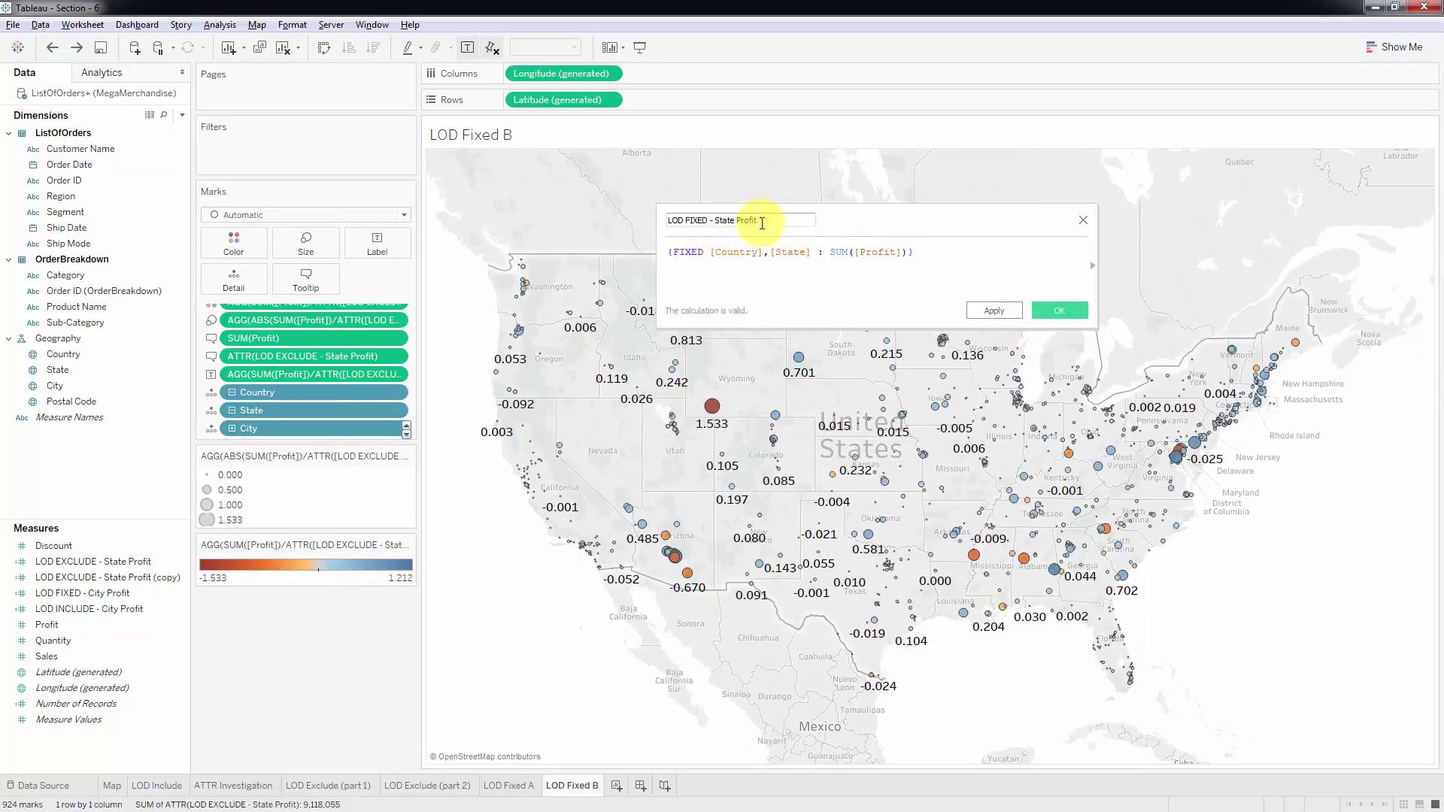
{"action": "left_click", "coordinate": [1037, 309]}
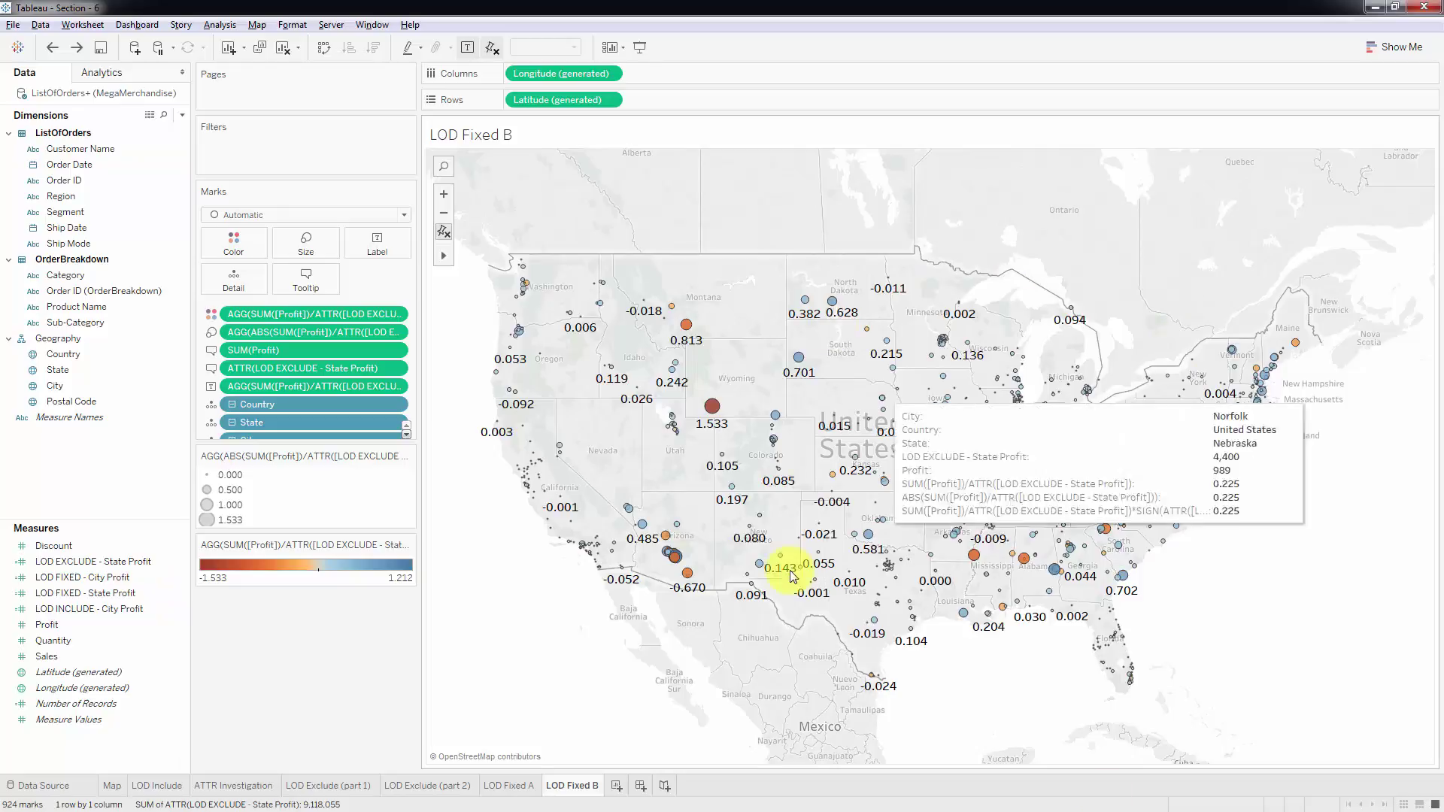
Copy the name of the LOD FIXED - State Profit measure without changing it
{"action": "right_click", "coordinate": [76, 593]}
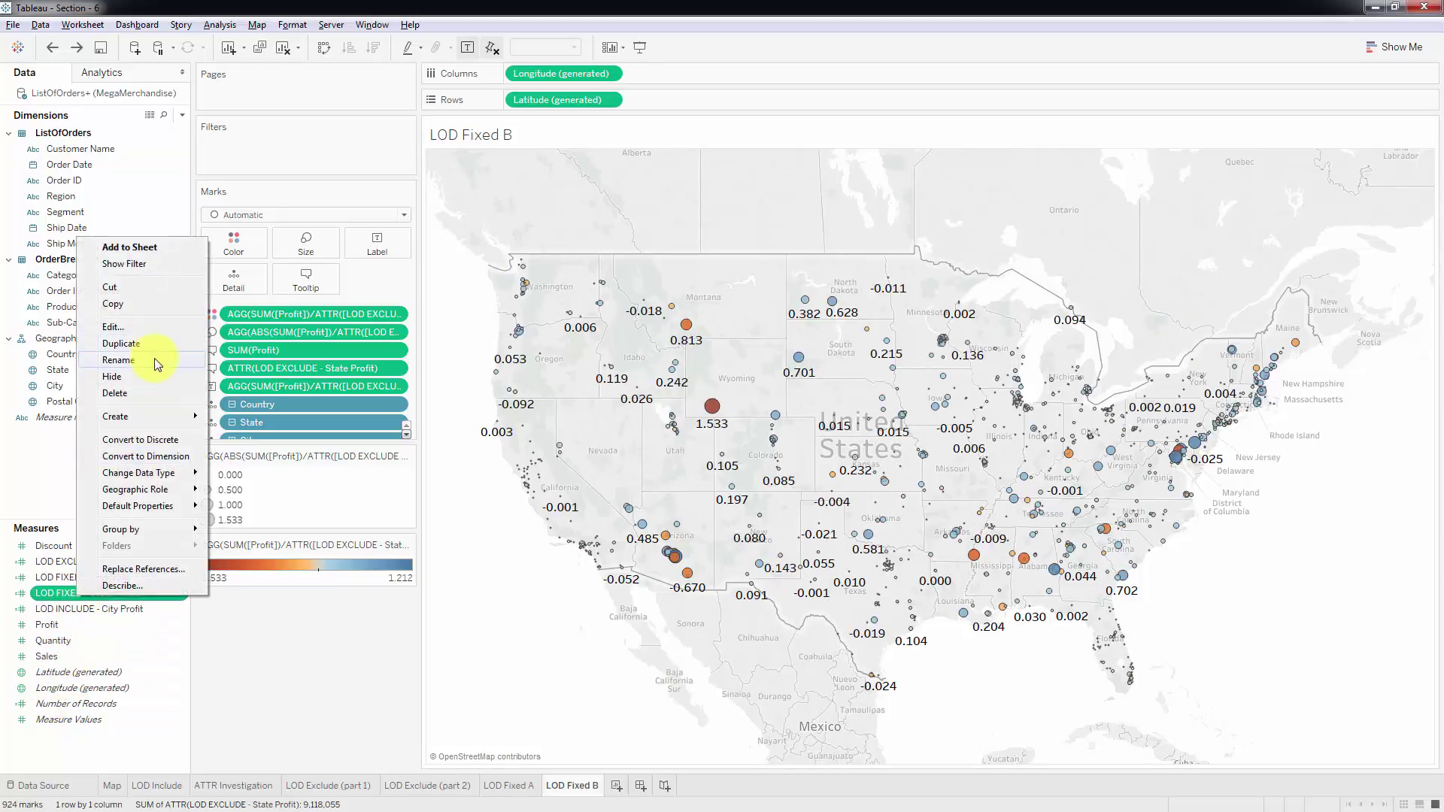
{"action": "left_click", "coordinate": [118, 360]}
{"action": "key", "text": "ctrl+c"}
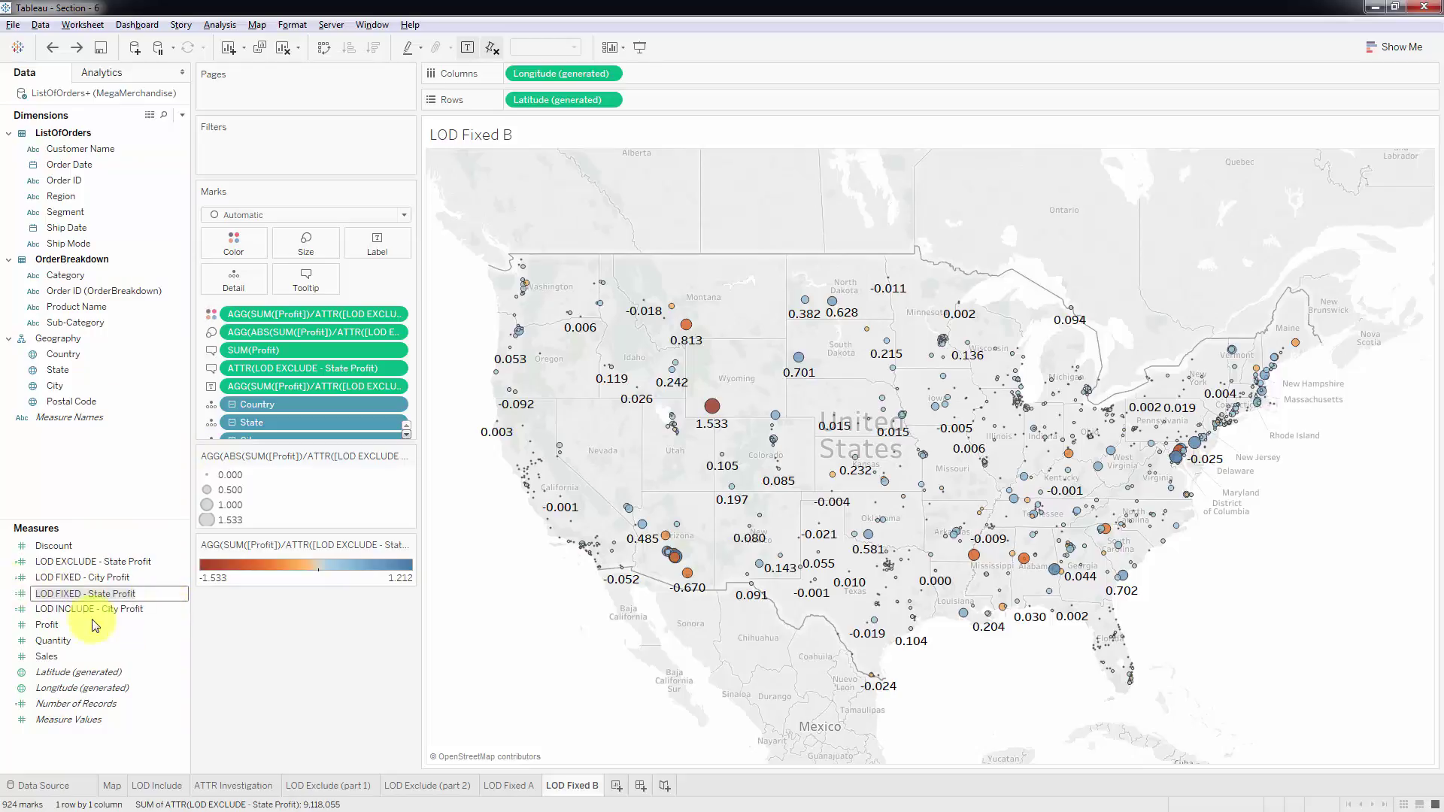
{"action": "key", "text": "Return"}
In the colour calculation, replace the first LOD EXCLUDE - State Profit reference, the divisor, with LOD FIXED - State Profit
{"action": "right_click", "coordinate": [336, 318]}
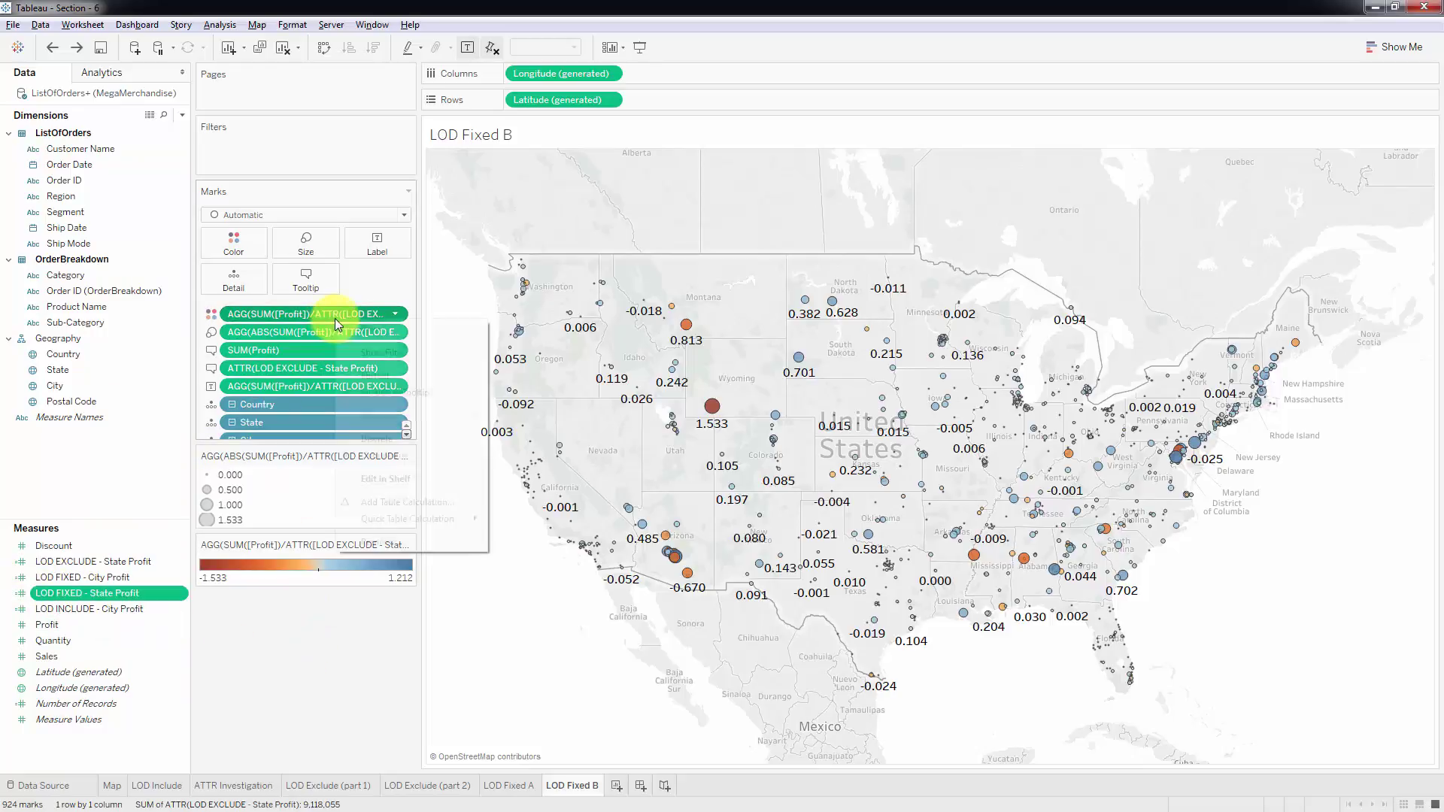
{"action": "double_click", "coordinate": [300, 318]}
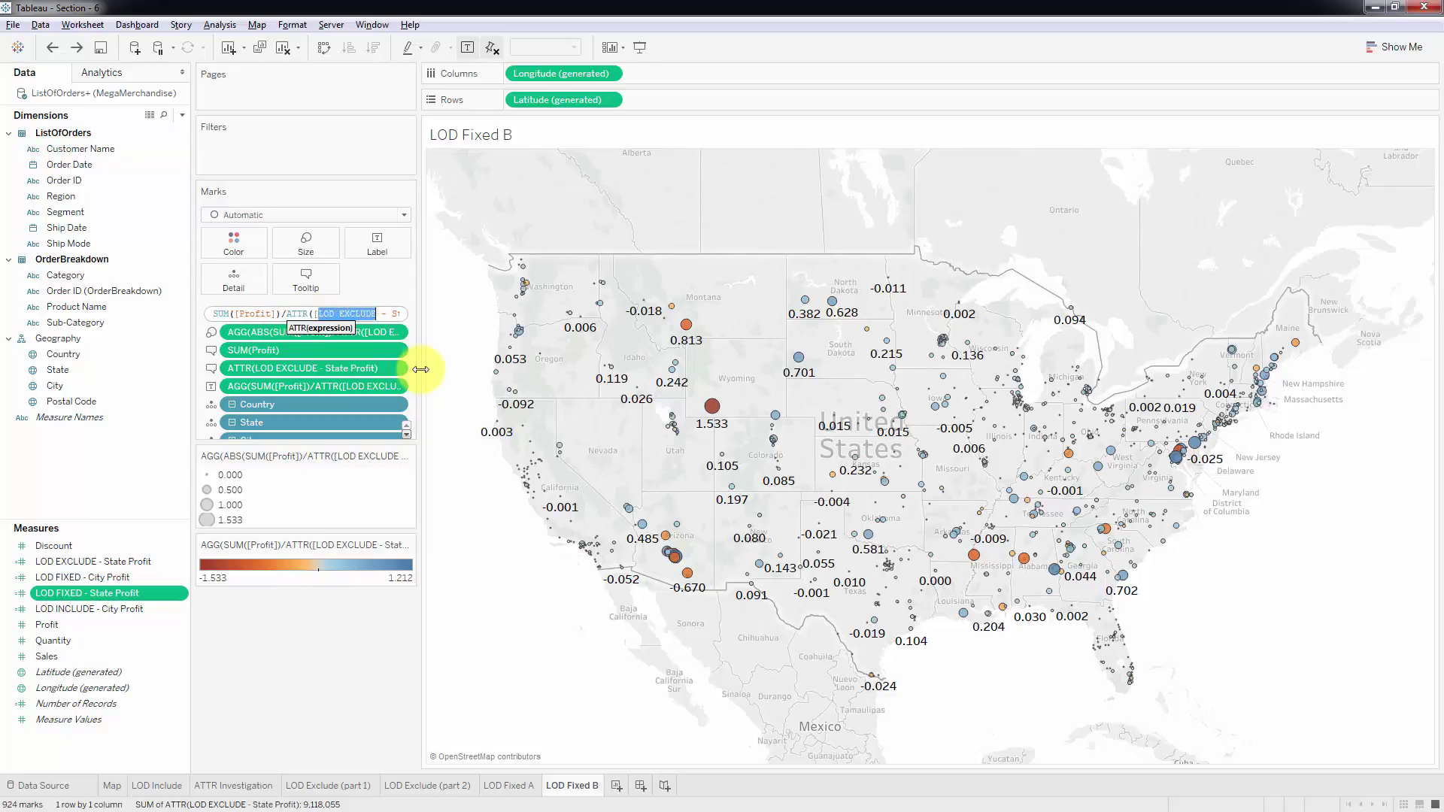
{"action": "key", "text": "shift+Right"}
{"action": "key", "text": "shift+Right"}
{"action": "key", "text": "shift+Right"}
{"action": "key", "text": "shift+Right"}
{"action": "key", "text": "shift+Right"}
{"action": "key", "text": "shift+Right"}
{"action": "key", "text": "shift+Right"}
{"action": "key", "text": "shift+Right"}
{"action": "key", "text": "shift+Right"}
{"action": "key", "text": "shift+Right"}
{"action": "key", "text": "shift+Right"}
{"action": "key", "text": "shift+Right"}
{"action": "key", "text": "ctrl+v"}
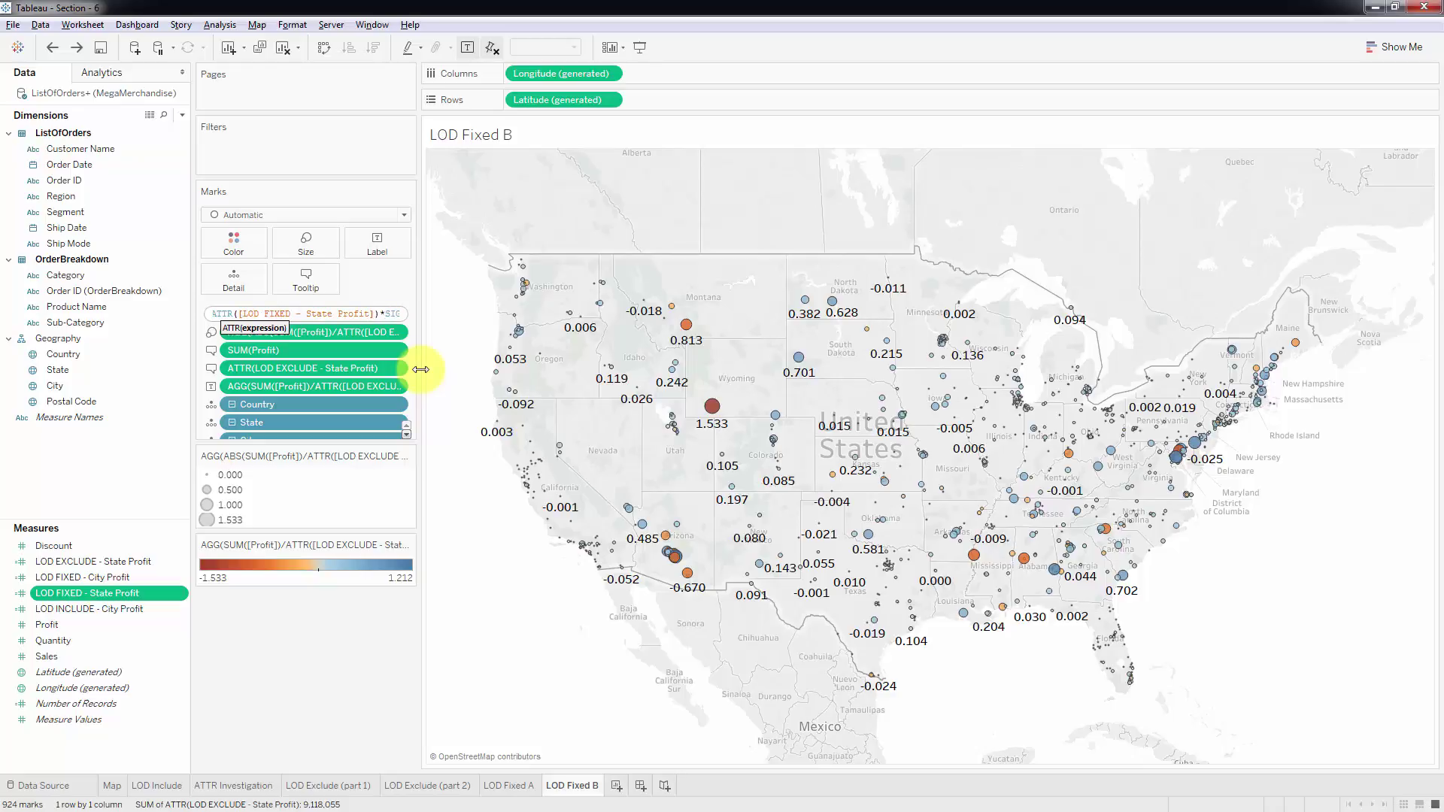
Replace the reference inside the colour calculation's SIGN function with LOD FIXED - State Profit and apply the formula
{"action": "key", "text": "Right"}
{"action": "key", "text": "Right"}
{"action": "key", "text": "Right"}
{"action": "key", "text": "Right"}
{"action": "key", "text": "Right"}
{"action": "key", "text": "Right"}
{"action": "key", "text": "Right"}
{"action": "key", "text": "Right"}
{"action": "key", "text": "Right"}
{"action": "key", "text": "Right"}
{"action": "key", "text": "Right"}
{"action": "key", "text": "Right"}
{"action": "key", "text": "Right"}
{"action": "key", "text": "shift+Right"}
{"action": "key", "text": "shift+Right"}
{"action": "key", "text": "shift+Right"}
{"action": "key", "text": "shift+Right"}
{"action": "key", "text": "shift+Right"}
{"action": "key", "text": "shift+Right"}
{"action": "key", "text": "shift+Right"}
{"action": "key", "text": "shift+Right"}
{"action": "key", "text": "shift+Right"}
{"action": "key", "text": "shift+Right"}
{"action": "key", "text": "shift+Right"}
{"action": "key", "text": "shift+Right"}
{"action": "key", "text": "shift+Right"}
{"action": "key", "text": "shift+Right"}
{"action": "key", "text": "shift+Right"}
{"action": "key", "text": "shift+Right"}
{"action": "key", "text": "shift+Right"}
{"action": "key", "text": "shift+Right"}
{"action": "key", "text": "shift+Right"}
{"action": "key", "text": "shift+Right"}
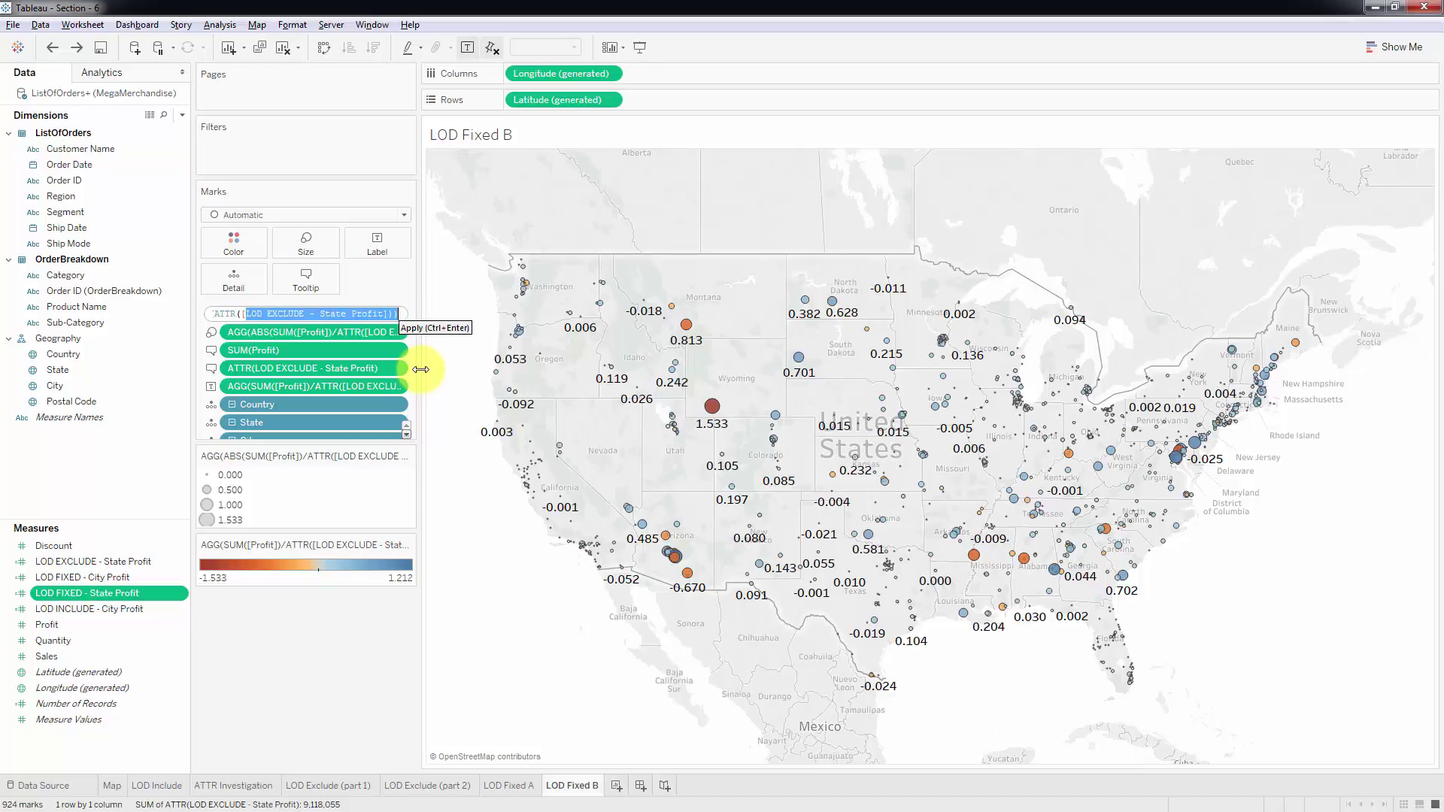
{"action": "key", "text": "ctrl+v"}
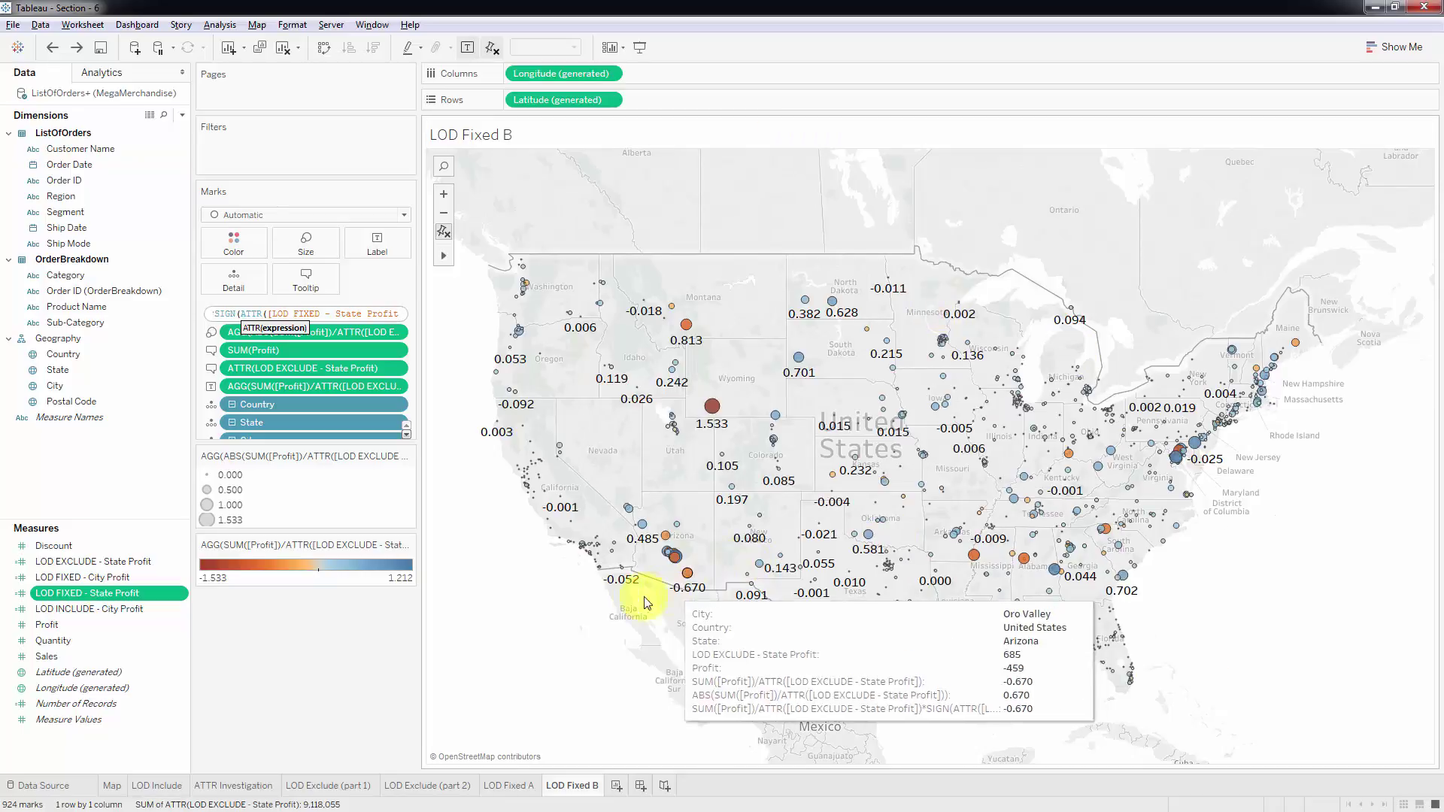
{"action": "left_click", "coordinate": [568, 622]}
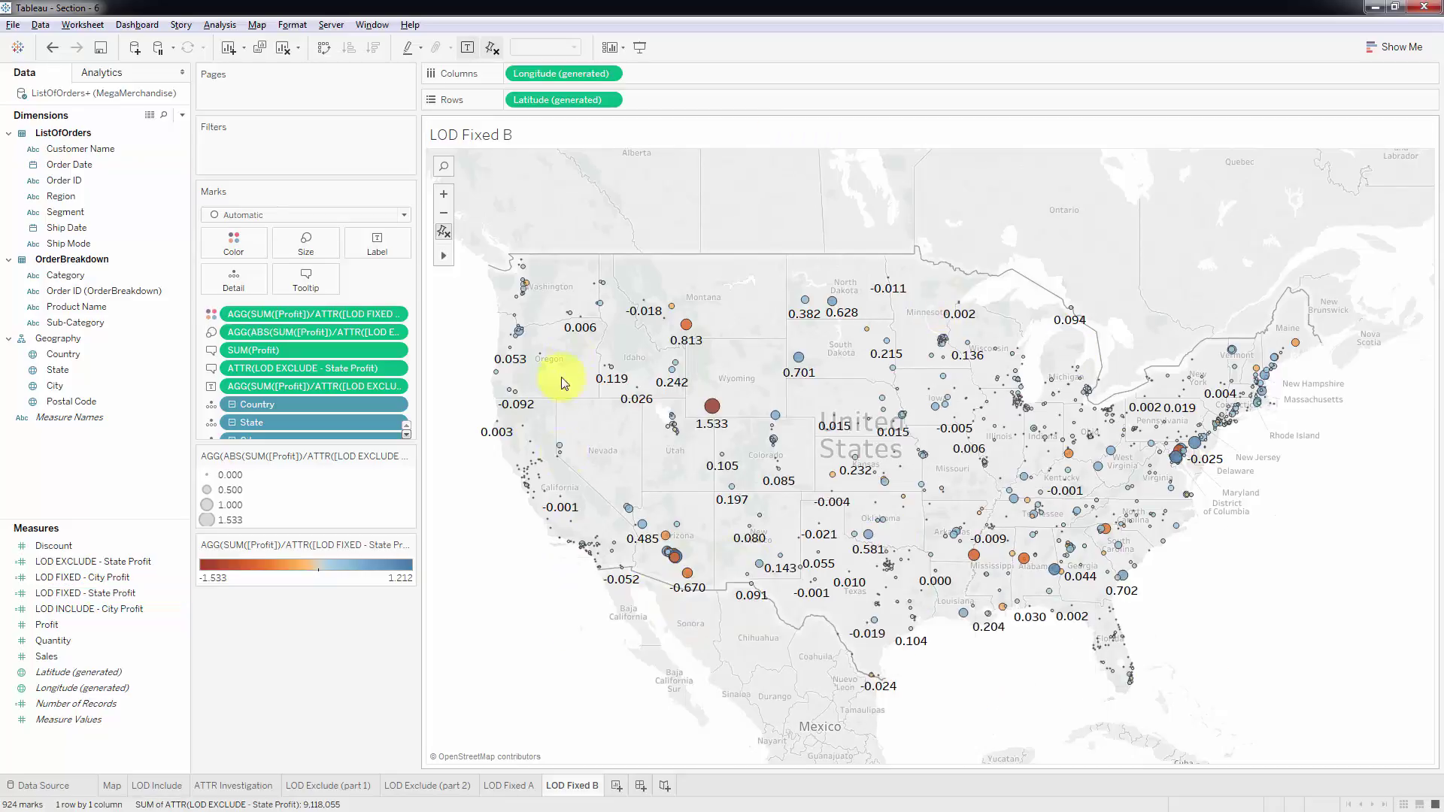
Replace LOD EXCLUDE - State Profit with LOD FIXED - State Profit in the size calculation of the map marks
{"action": "right_click", "coordinate": [362, 336]}
{"action": "double_click", "coordinate": [323, 331]}
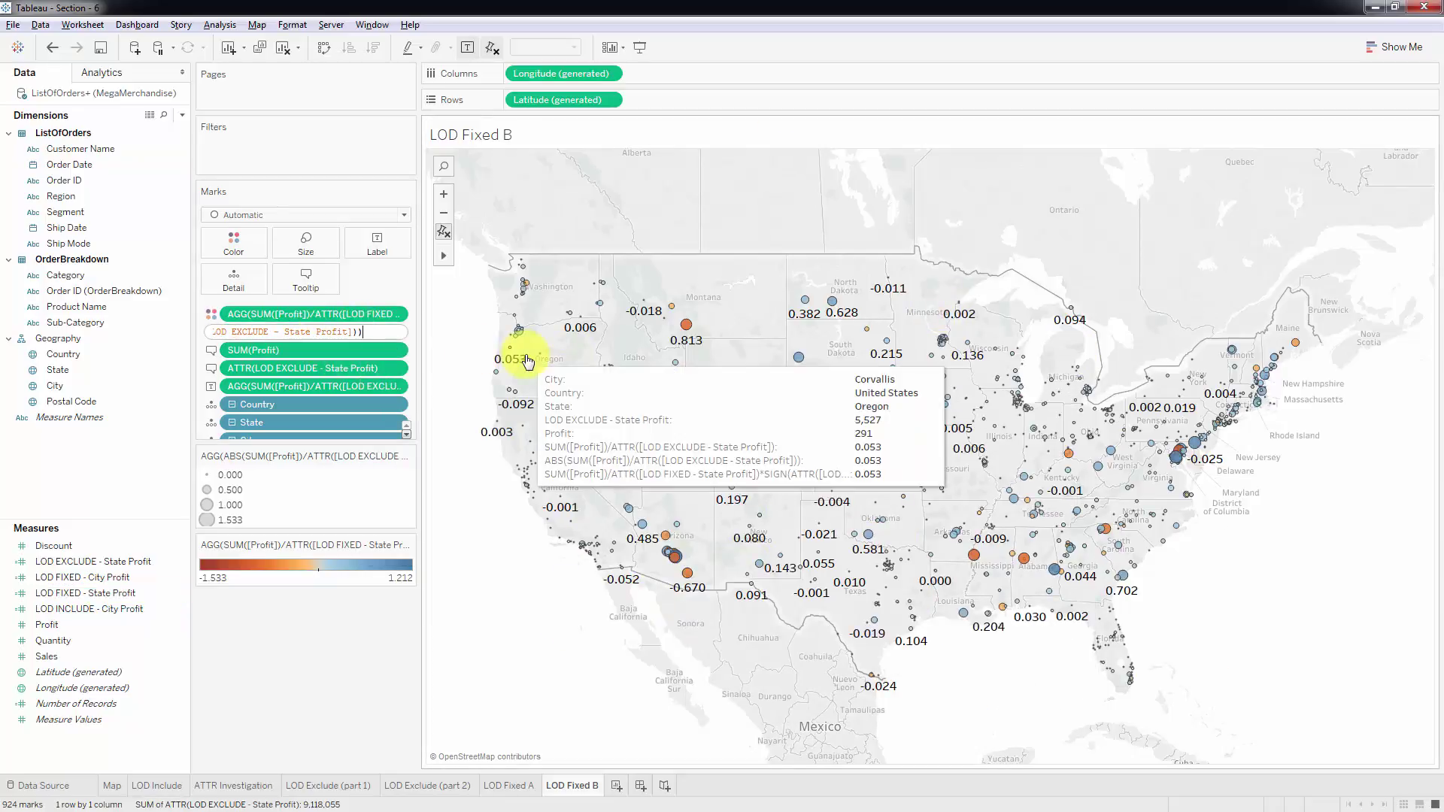
{"action": "key", "text": "shift+Left"}
{"action": "key", "text": "shift+Left"}
{"action": "key", "text": "shift+Left"}
{"action": "key", "text": "shift+Left"}
{"action": "key", "text": "shift+Left"}
{"action": "key", "text": "shift+Left"}
{"action": "key", "text": "shift+Left"}
{"action": "key", "text": "shift+Left"}
{"action": "key", "text": "shift+Left"}
{"action": "key", "text": "shift+Left"}
{"action": "key", "text": "shift+Left"}
{"action": "key", "text": "shift+Left"}
{"action": "key", "text": "shift+Left"}
{"action": "key", "text": "shift+Left"}
{"action": "key", "text": "shift+Left"}
{"action": "key", "text": "shift+Left"}
{"action": "key", "text": "shift+Left"}
{"action": "key", "text": "shift+Left"}
{"action": "key", "text": "shift+Left"}
{"action": "key", "text": "shift+Left"}
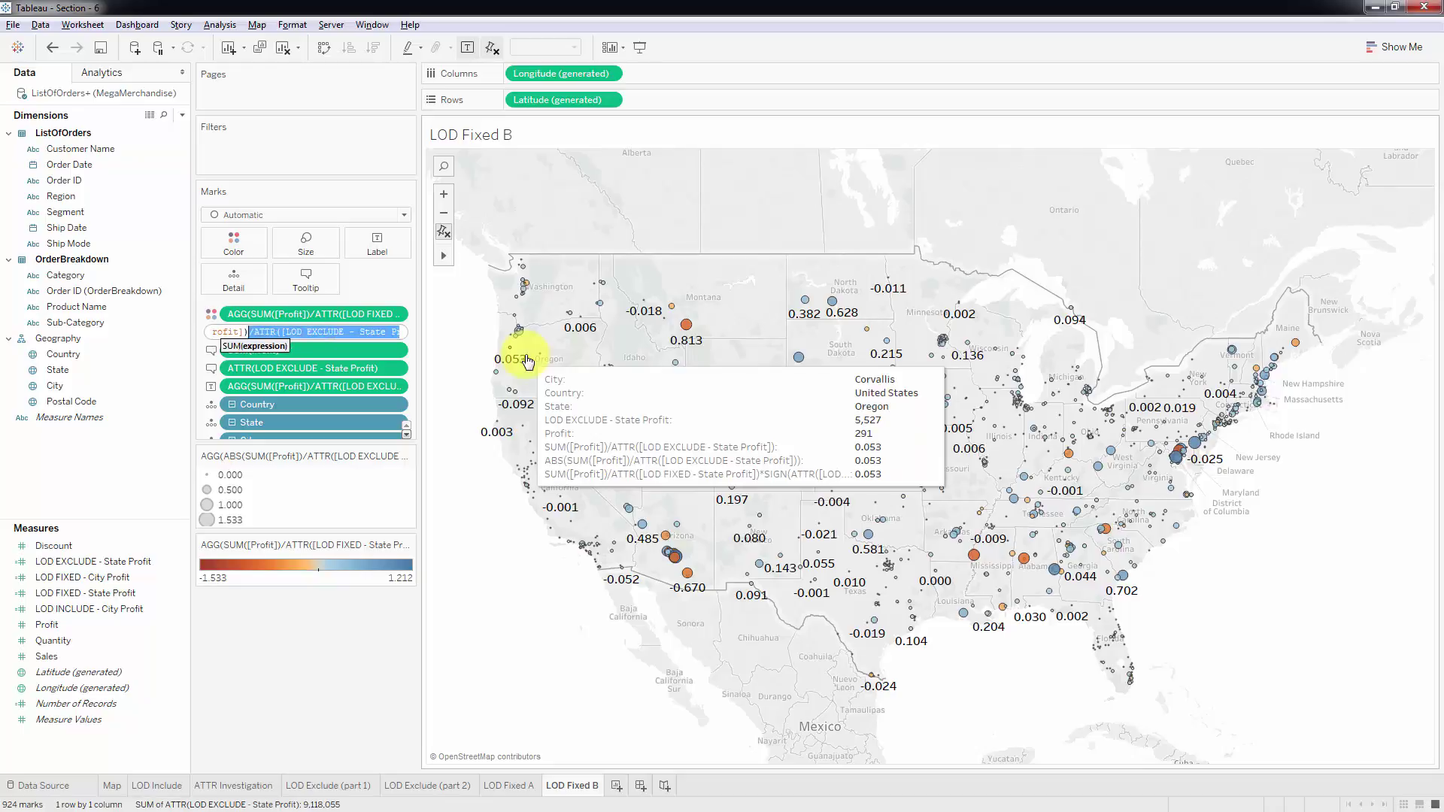
{"action": "key", "text": "ctrl+v"}
{"action": "key", "text": "Home"}
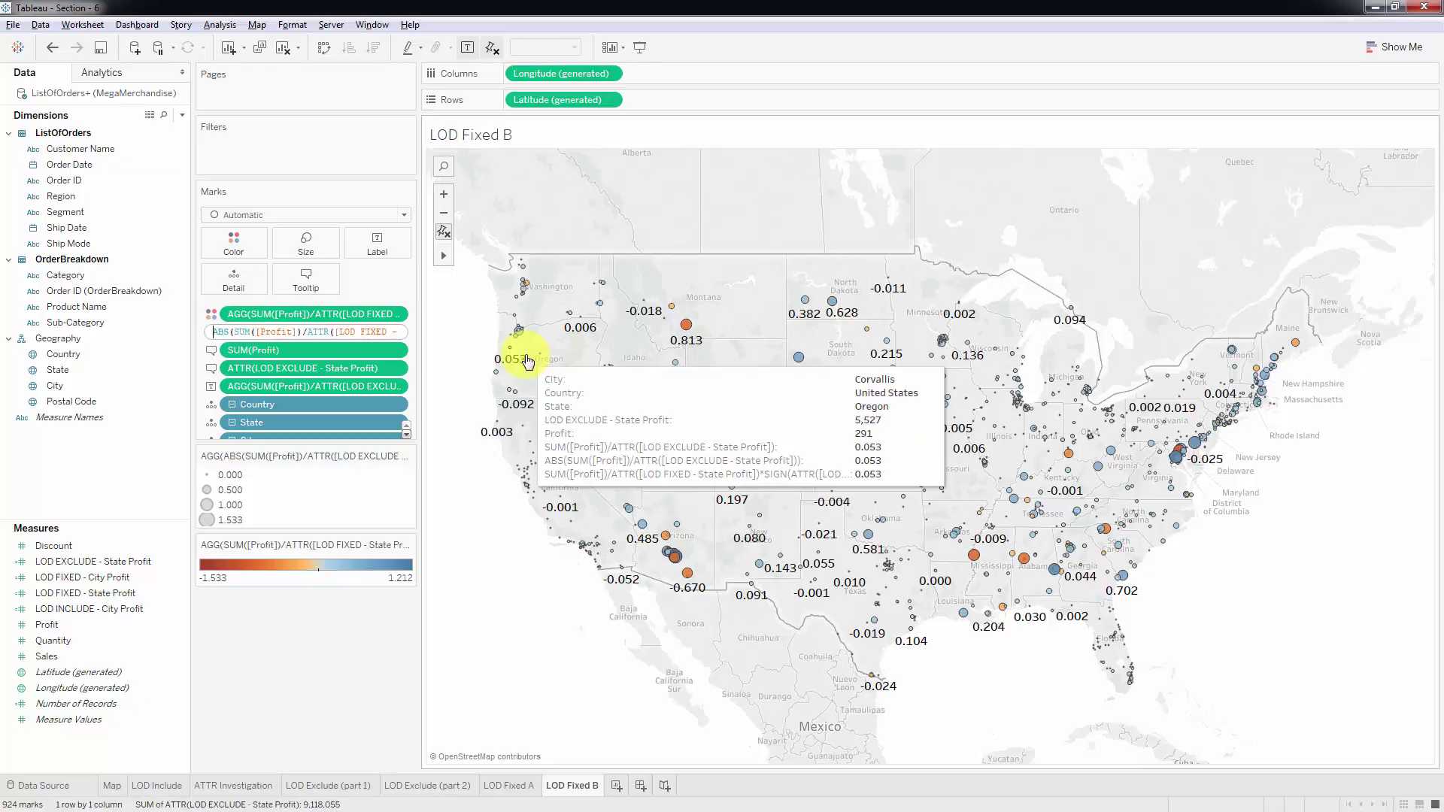
{"action": "key", "text": "Return"}
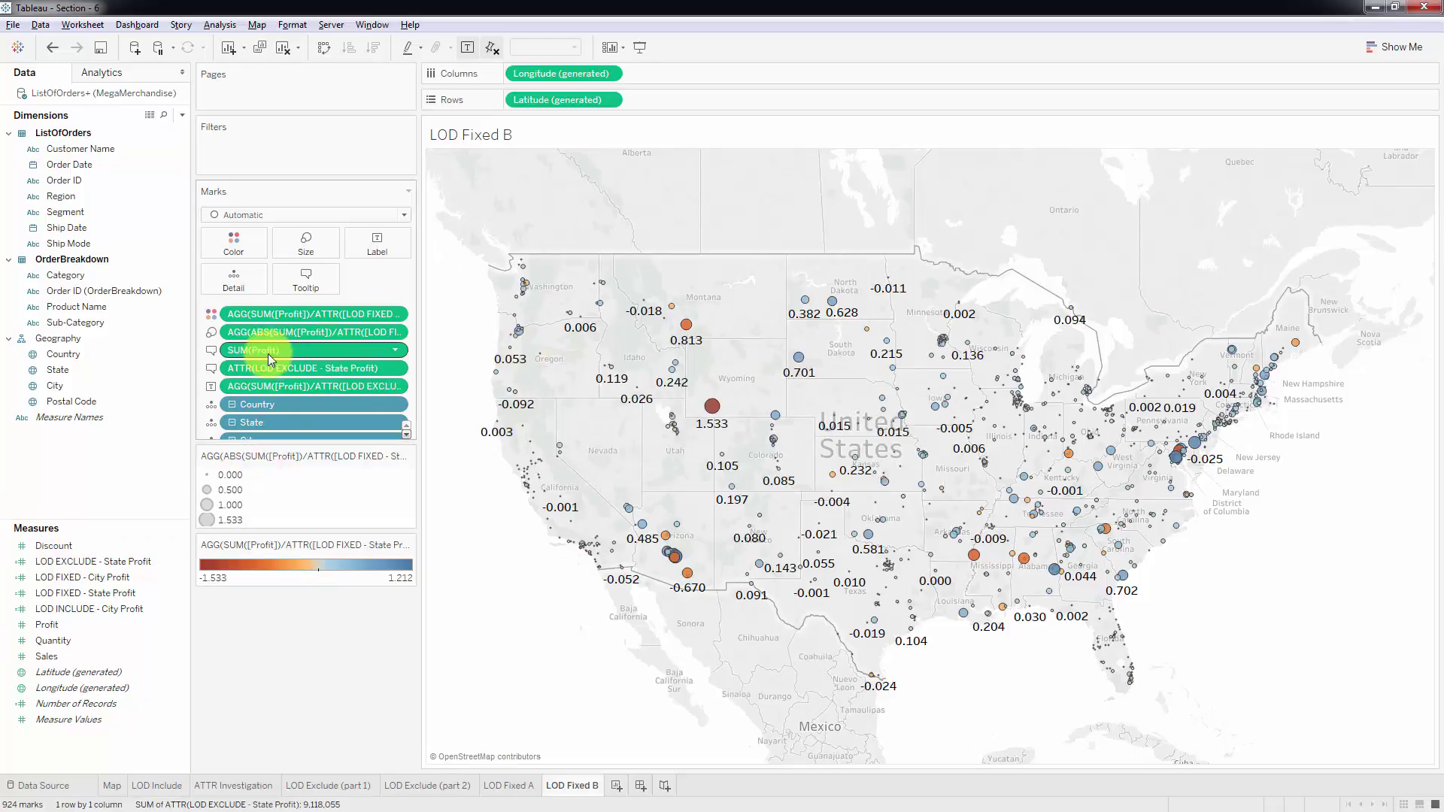
Change the tooltip's state profit field to ATTR([LOD FIXED - State Profit])
{"action": "right_click", "coordinate": [287, 372]}
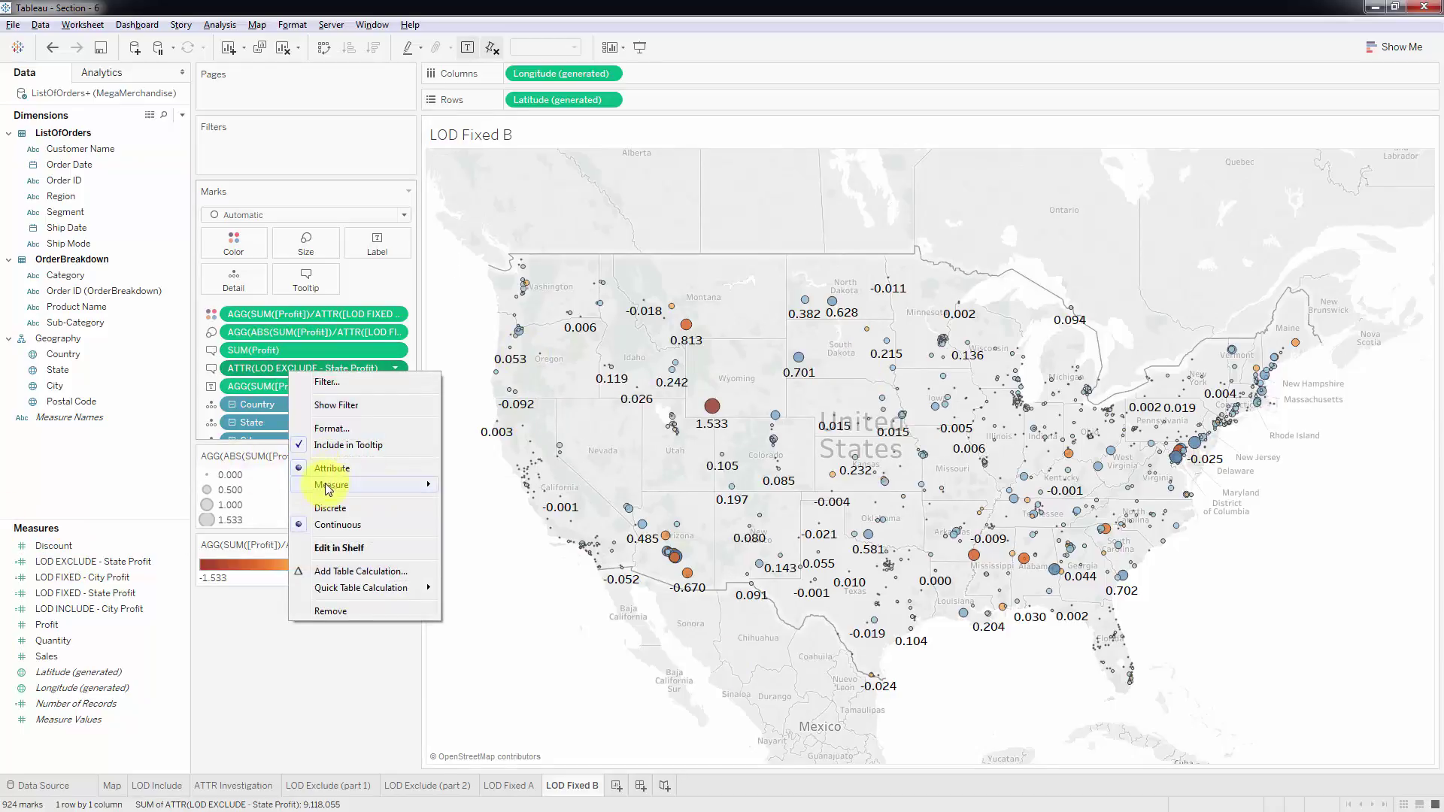
{"action": "double_click", "coordinate": [275, 367]}
{"action": "double_click", "coordinate": [284, 368]}
{"action": "type", "text": "FIXED"}
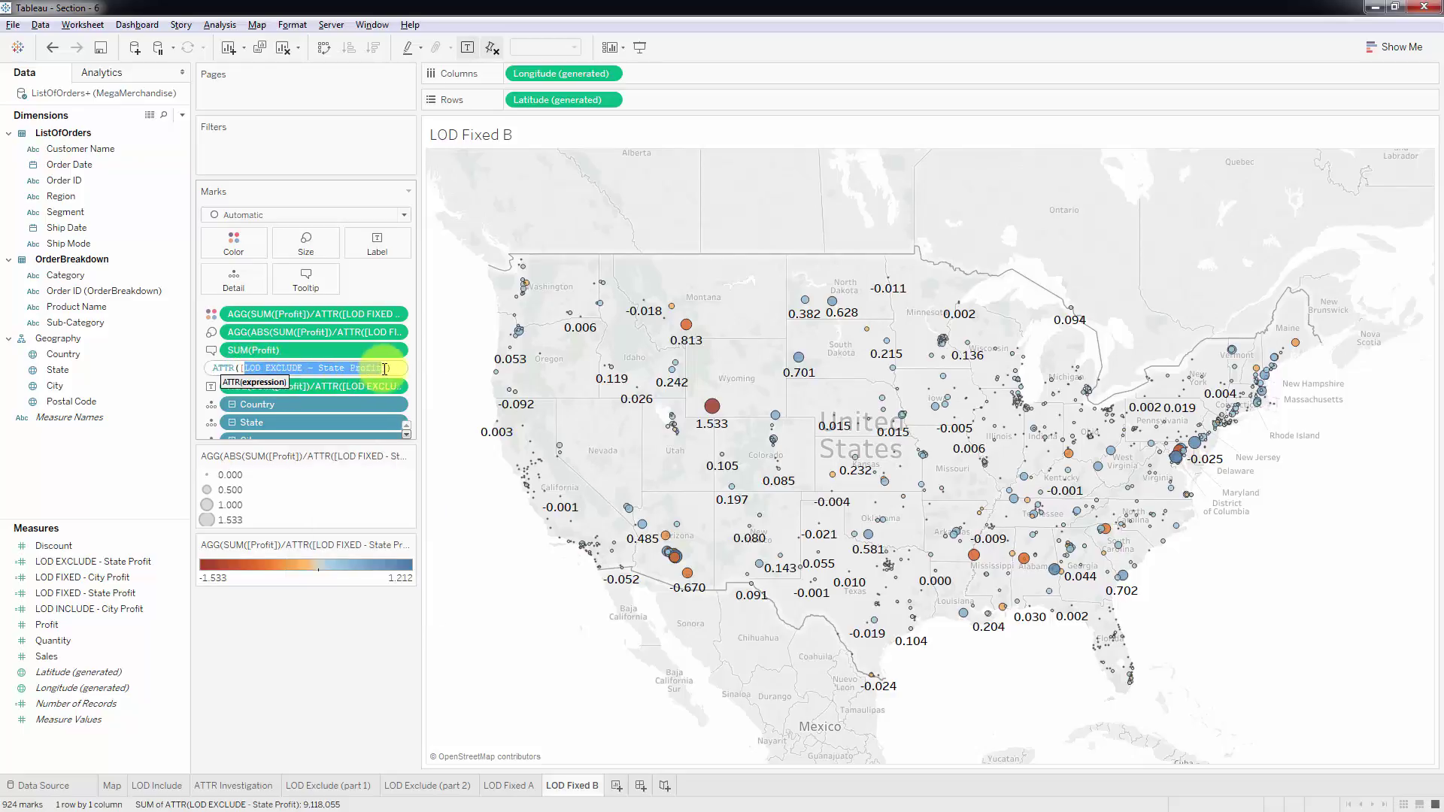
{"action": "key", "text": "Return"}
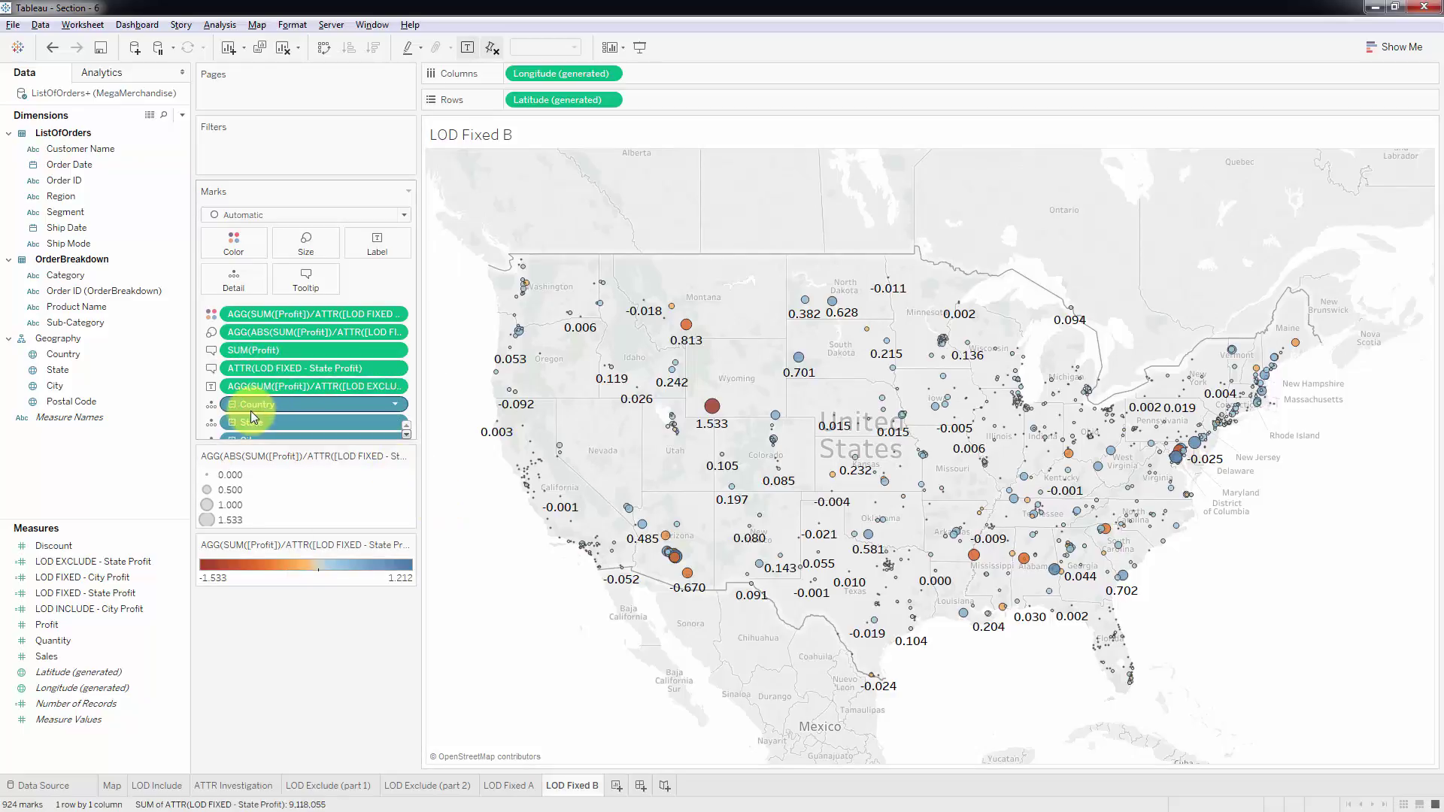
Replace LOD EXCLUDE - State Profit with LOD FIXED - State Profit in the label calculation of the map marks
{"action": "right_click", "coordinate": [339, 384]}
{"action": "left_click", "coordinate": [389, 542]}
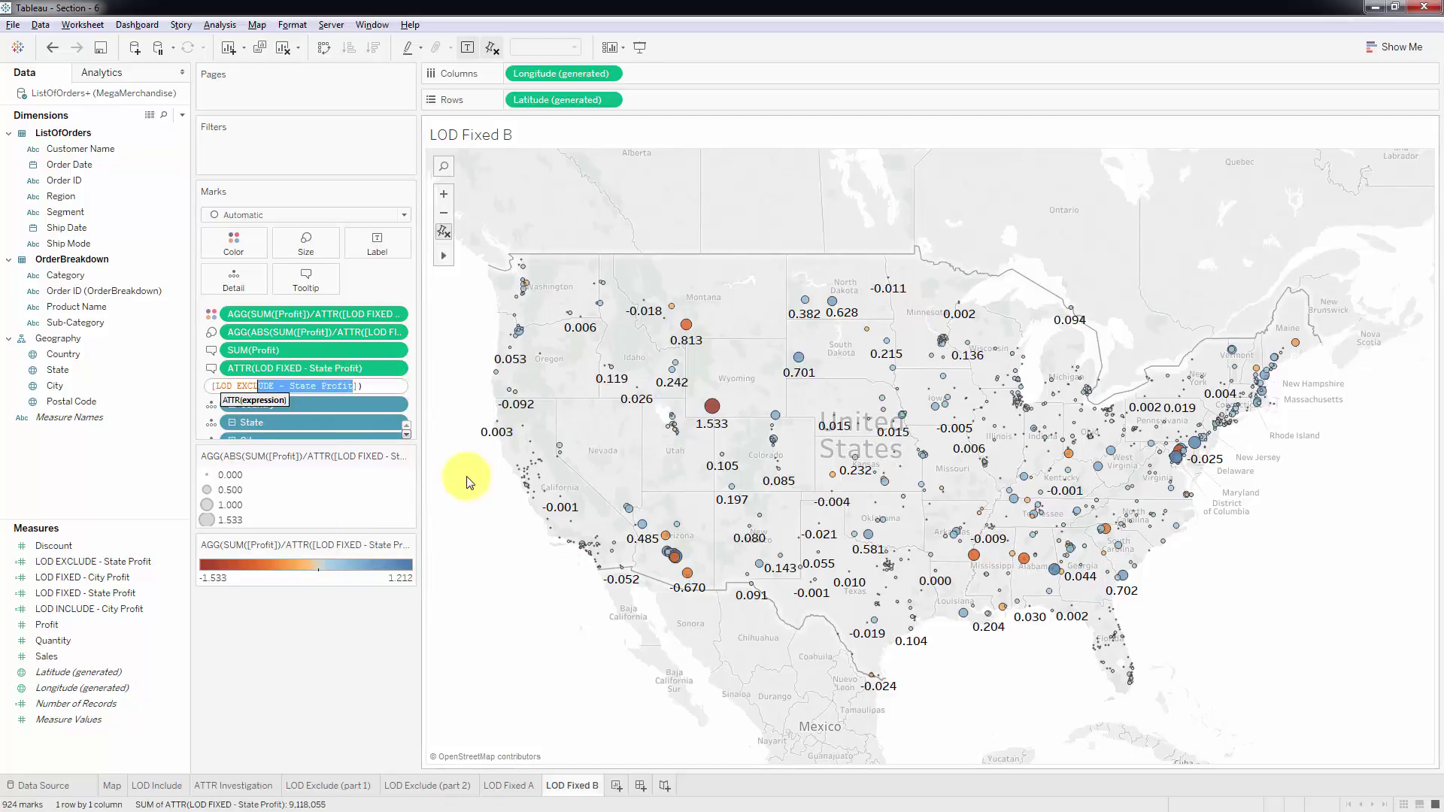
{"action": "key", "text": "shift+Left"}
{"action": "key", "text": "shift+Left"}
{"action": "key", "text": "shift+Left"}
{"action": "key", "text": "shift+Left"}
{"action": "key", "text": "shift+Left"}
{"action": "key", "text": "shift+Left"}
{"action": "key", "text": "shift+Left"}
{"action": "key", "text": "shift+Left"}
{"action": "key", "text": "shift+Left"}
{"action": "key", "text": "shift+Left"}
{"action": "key", "text": "shift+Left"}
{"action": "key", "text": "shift+Left"}
{"action": "key", "text": "shift+Left"}
{"action": "key", "text": "shift+Left"}
{"action": "key", "text": "shift+Left"}
{"action": "key", "text": "shift+Left"}
{"action": "key", "text": "shift+Right"}
{"action": "key", "text": "shift+Right"}
{"action": "key", "text": "shift+Right"}
{"action": "key", "text": "shift+Right"}
{"action": "key", "text": "shift+Right"}
{"action": "key", "text": "shift+Right"}
{"action": "key", "text": "shift+Right"}
{"action": "key", "text": "shift+Right"}
{"action": "key", "text": "shift+Right"}
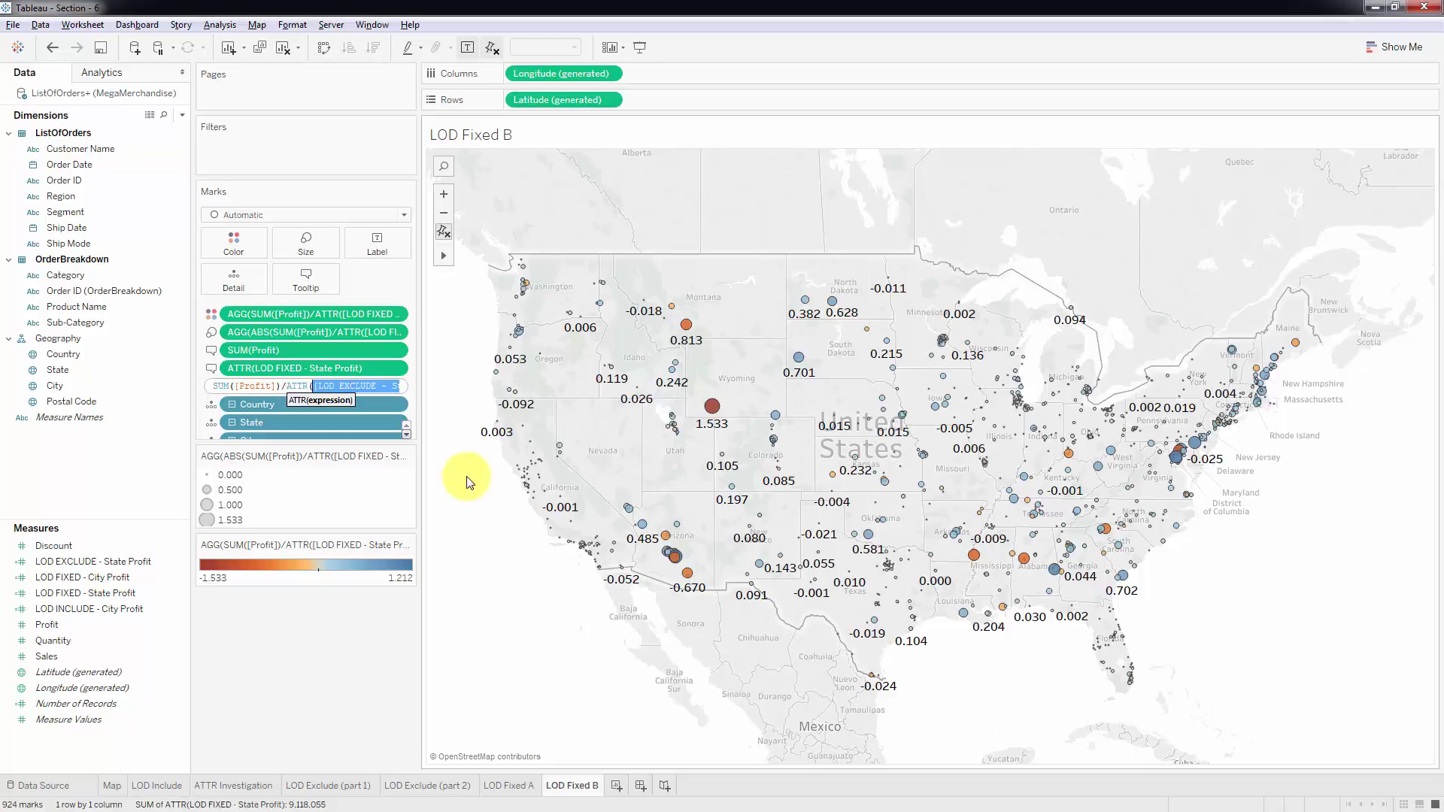
{"action": "type", "text": "[LOD FIXED - State Profit"}
{"action": "key", "text": "Return"}
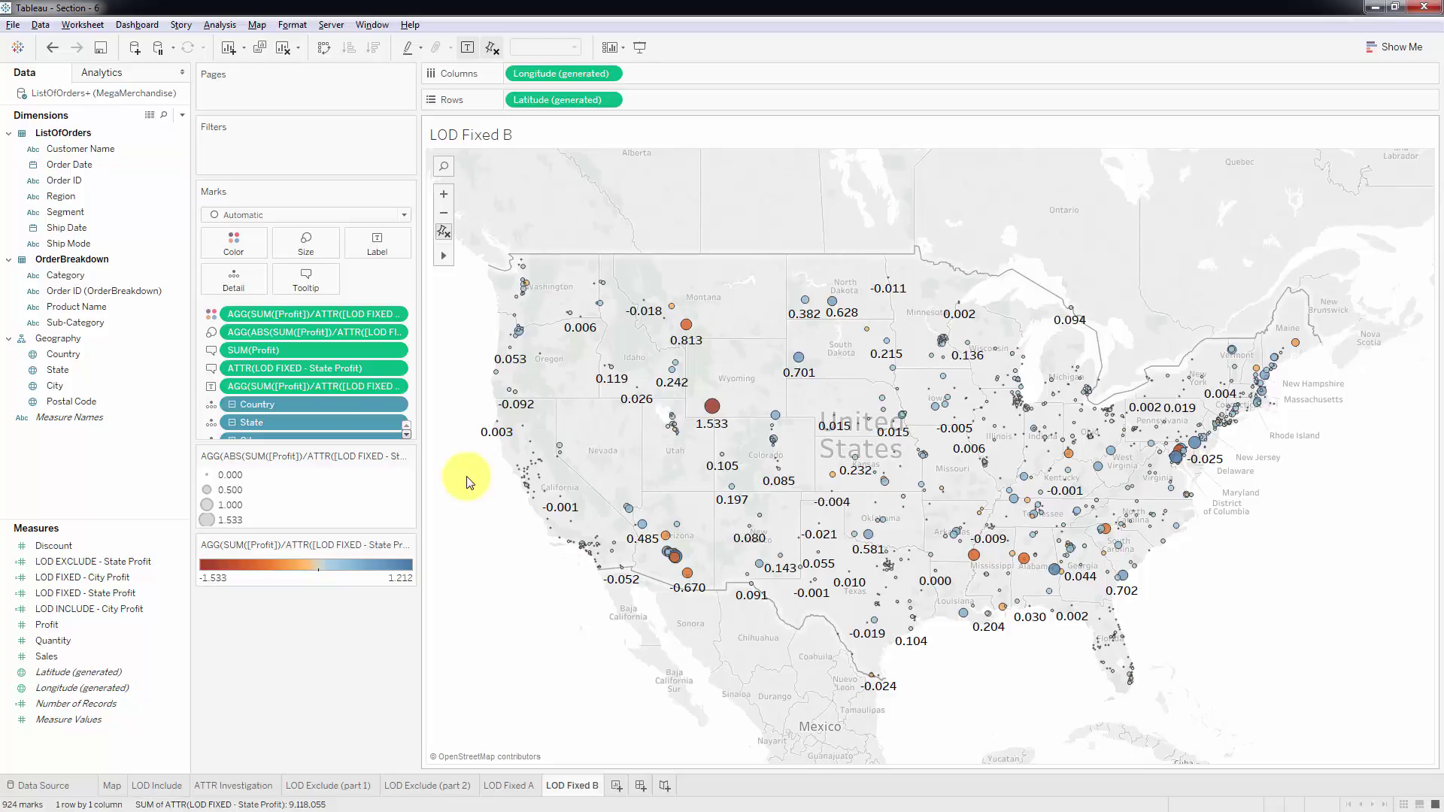
Drill the map down to Postal Code to check the ratios, and collapse the hierarchy back to City
{"action": "left_click", "coordinate": [406, 434]}
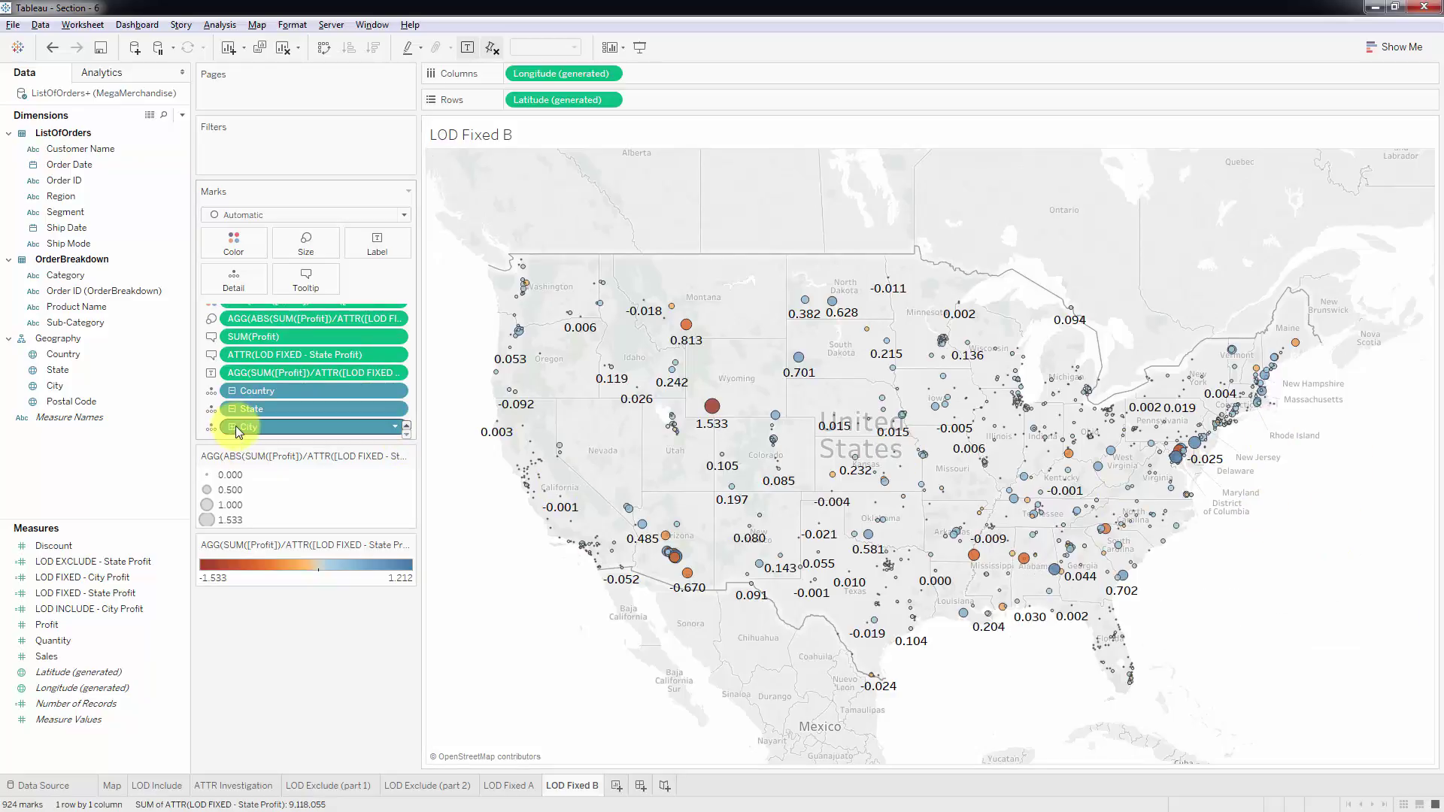
{"action": "left_click", "coordinate": [232, 427]}
{"action": "left_click", "coordinate": [406, 434]}
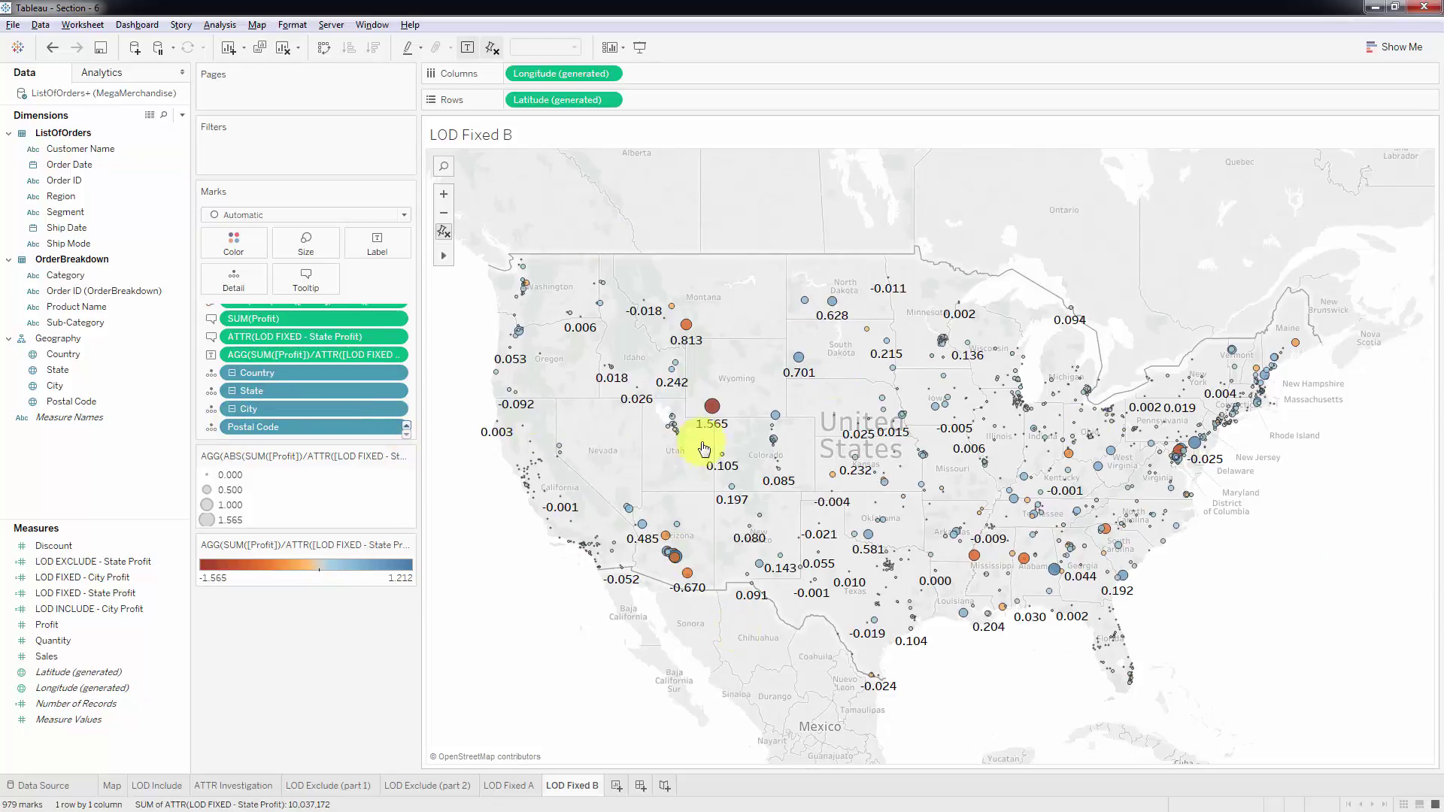
{"action": "scroll", "coordinate": [406, 436], "scroll_direction": "up", "scroll_amount": 1}
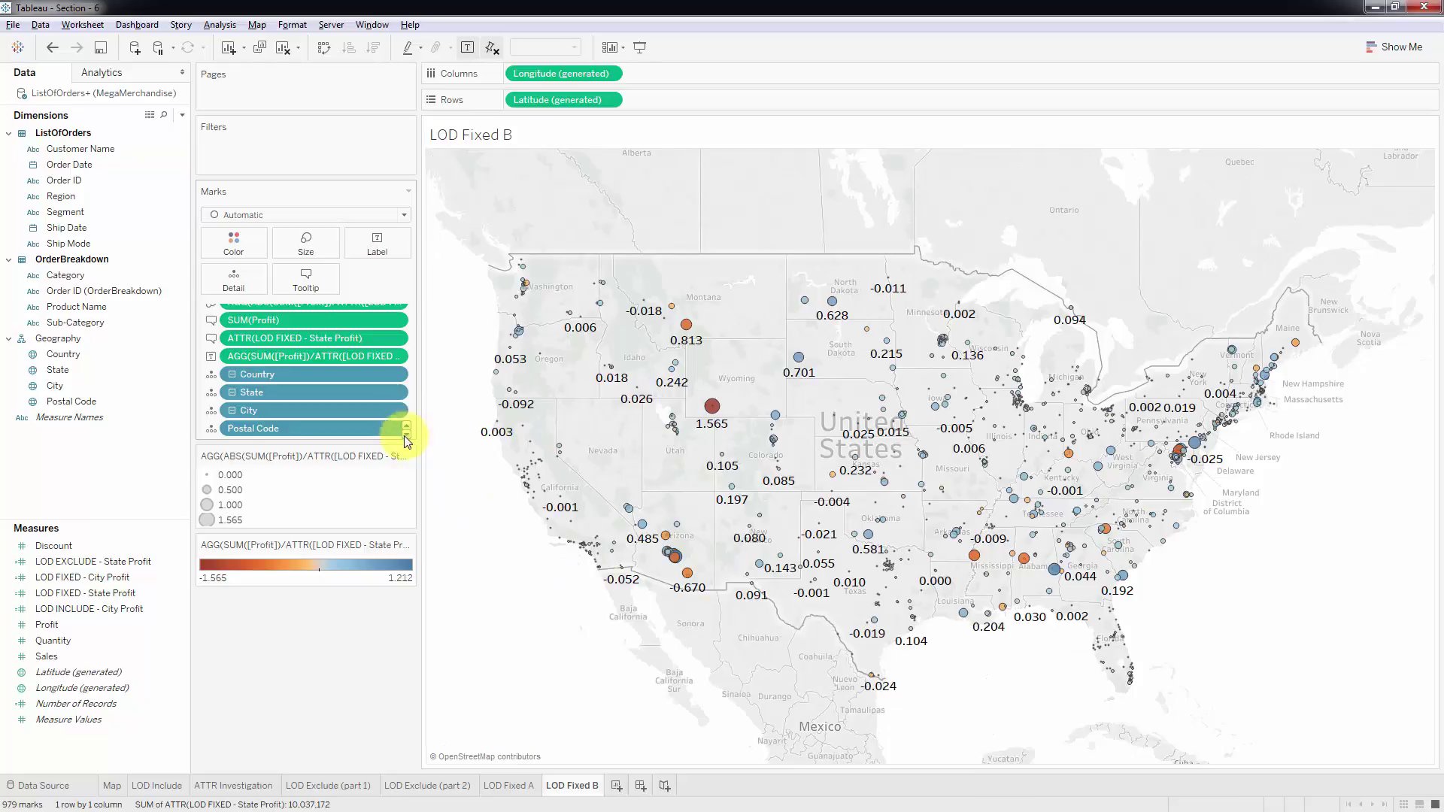
{"action": "left_click", "coordinate": [232, 409]}
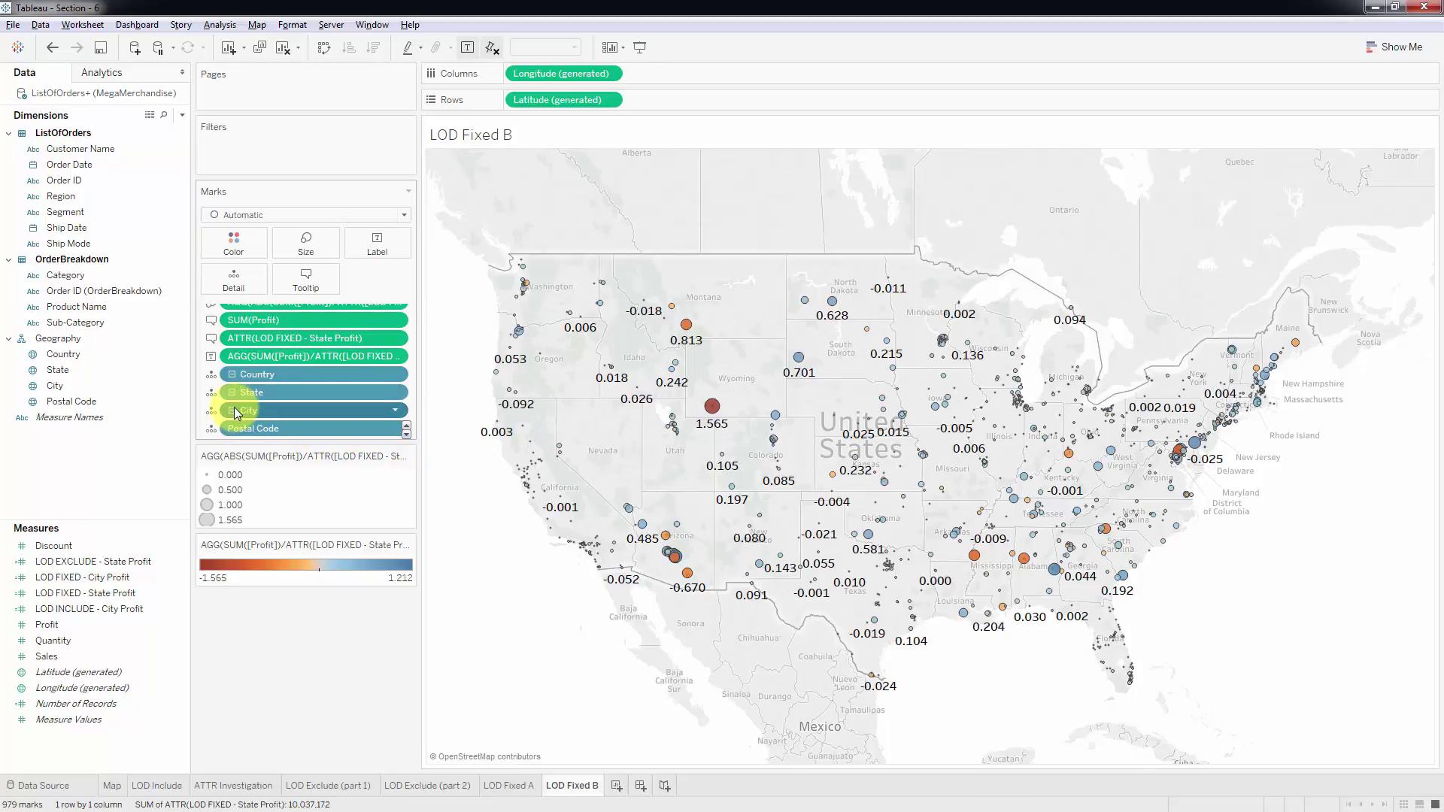